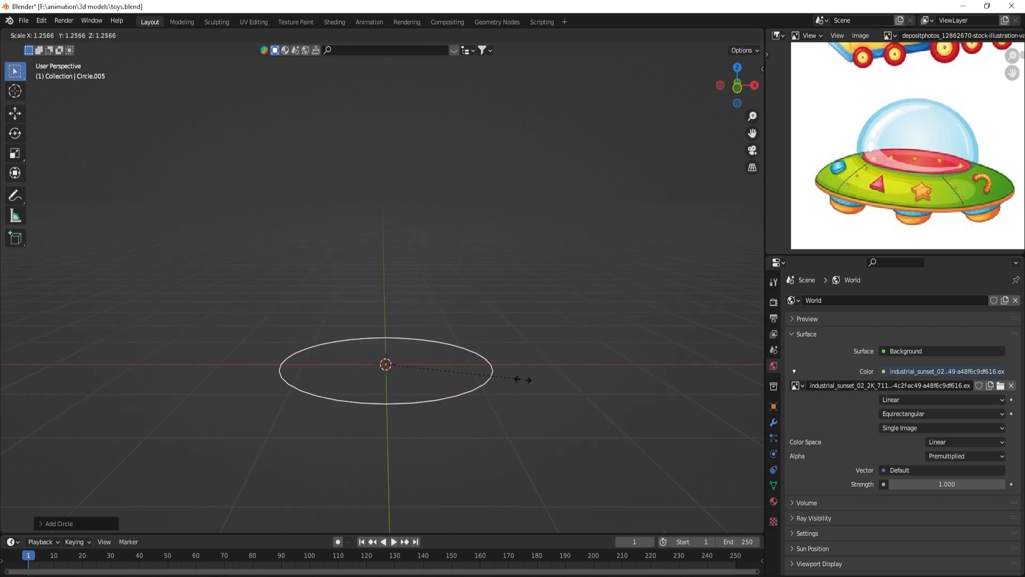
# - Enlarge the new circle and extrude its edge upward about 0.92 m along Z into an open ring wall
pyautogui.click(658, 367)
pyautogui.press('Tab')
pyautogui.scroll(-4, 537, 363)
pyautogui.scroll(1, 502, 358)
pyautogui.press('e')
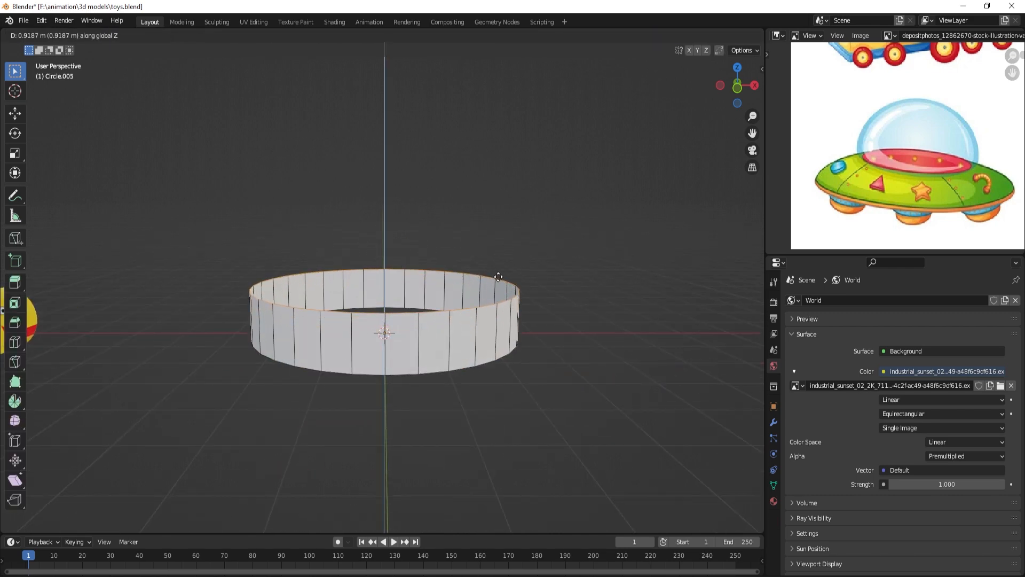
pyautogui.click(498, 277)
pyautogui.press('Tab')
pyautogui.press('Tab')
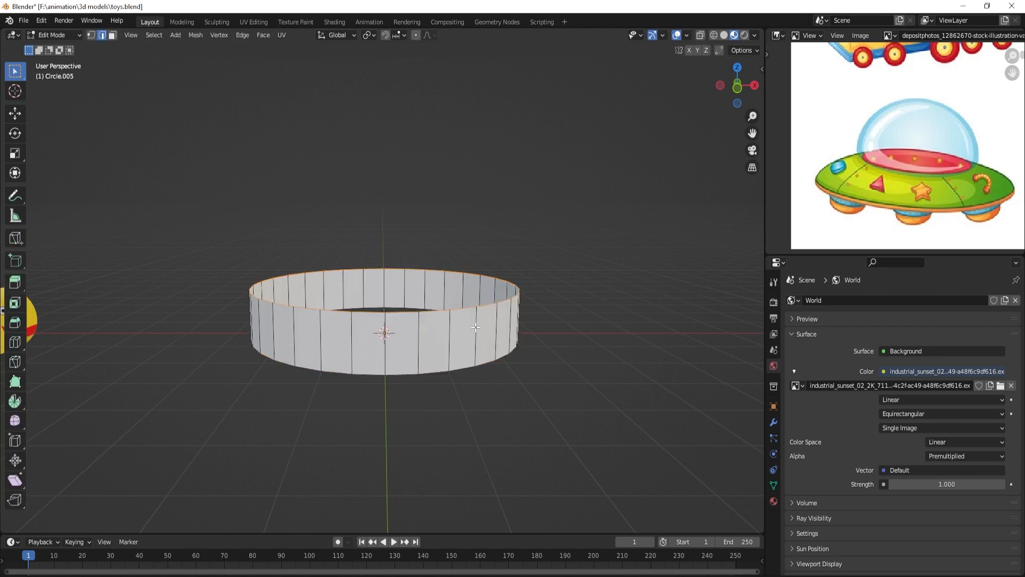
# - Add a horizontal edge loop around the middle of the ring, scale it outward, and give the ring level 2 subdivision
pyautogui.click(459, 340)
pyautogui.press('s')
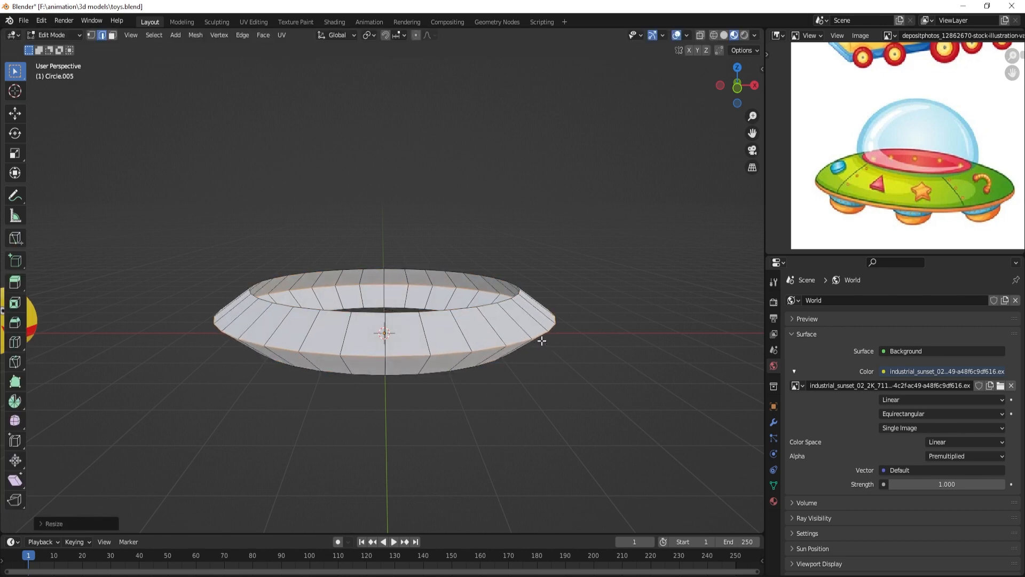
pyautogui.click(549, 343)
pyautogui.press('Tab')
pyautogui.hotkey('ctrl', '1')
pyautogui.hotkey('ctrl', '2')
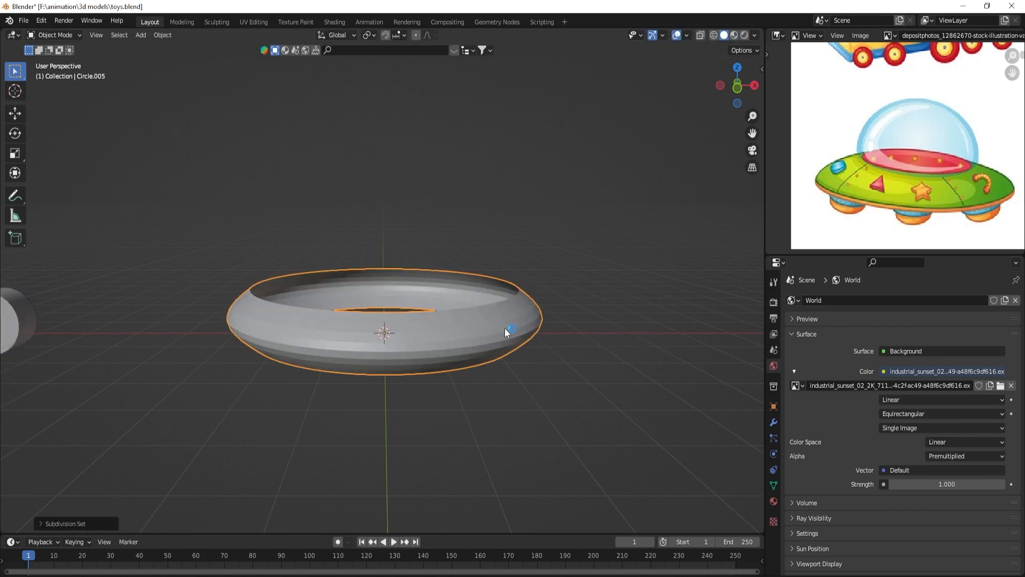
# - Widen the ring's middle edge loop further and lower it about 0.67 m along Z
pyautogui.press('Tab')
pyautogui.press('s')
pyautogui.click(565, 338)
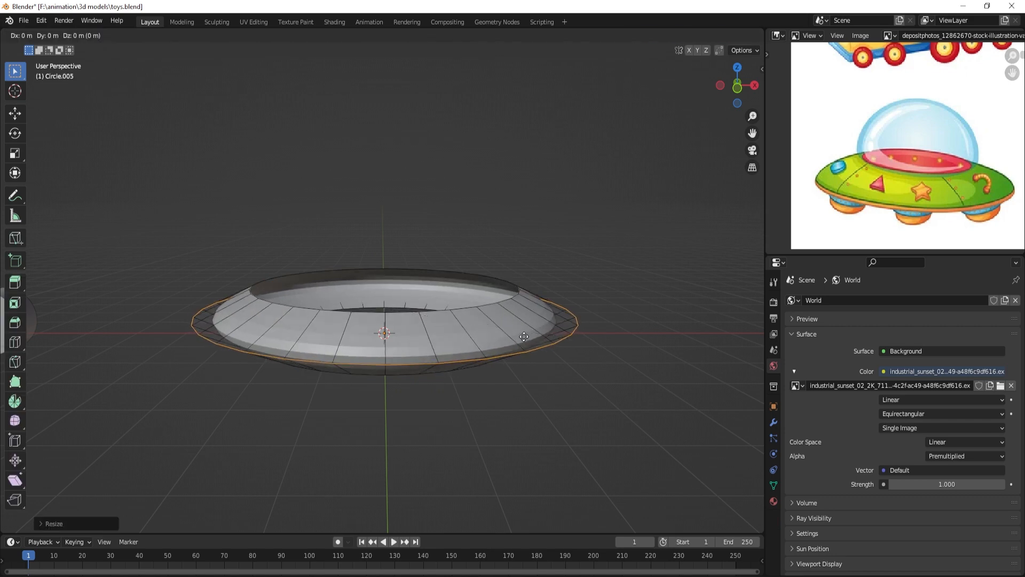
pyautogui.press('z')
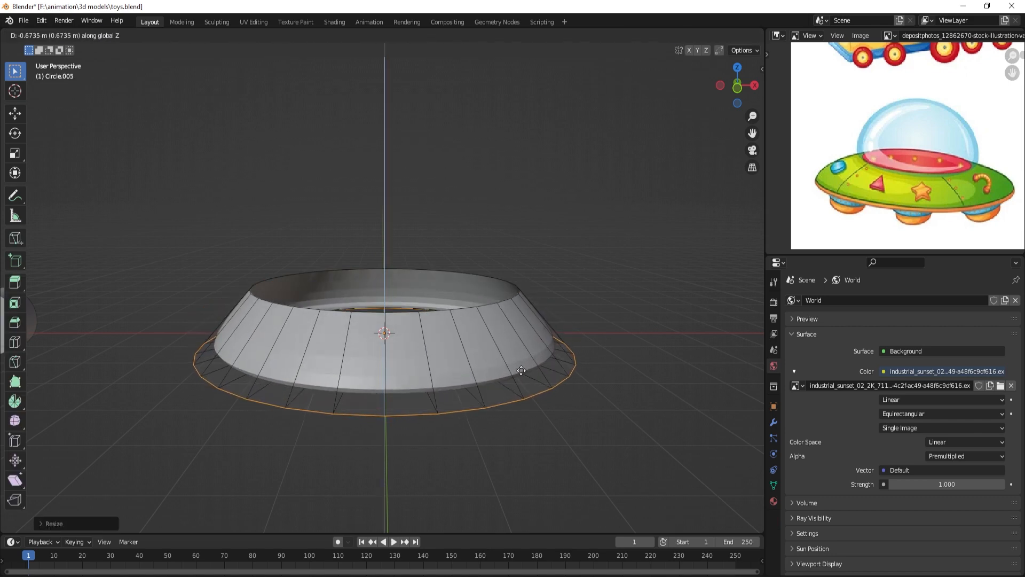
pyautogui.click(522, 369)
# - Add an edge loop to the upper part of the ring wall, scale it outward and raise it along Z
pyautogui.hotkey('ctrl', 'r')
pyautogui.doubleClick(525, 342)
pyautogui.press('s')
pyautogui.click(554, 329)
pyautogui.press('g')
pyautogui.press('z')
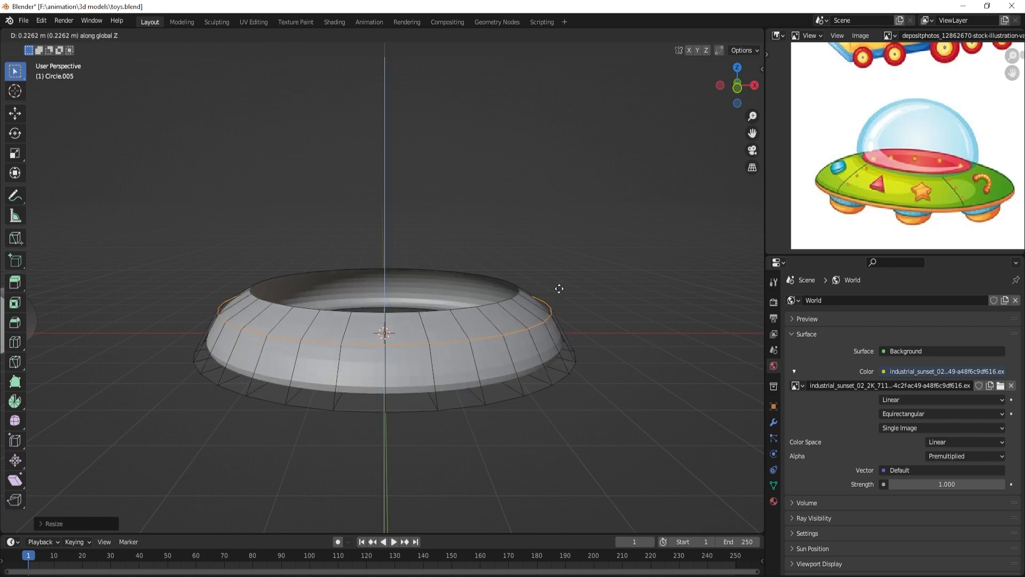
pyautogui.click(553, 270)
pyautogui.press('Tab')
# - Fill the saucer's bottom opening with a face, adjust that face's height along Z, and save the file
pyautogui.scroll(-3, 472, 277)
pyautogui.scroll(3, 473, 300)
pyautogui.moveTo(473, 317); pyautogui.dragTo(473, 277, button='middle')
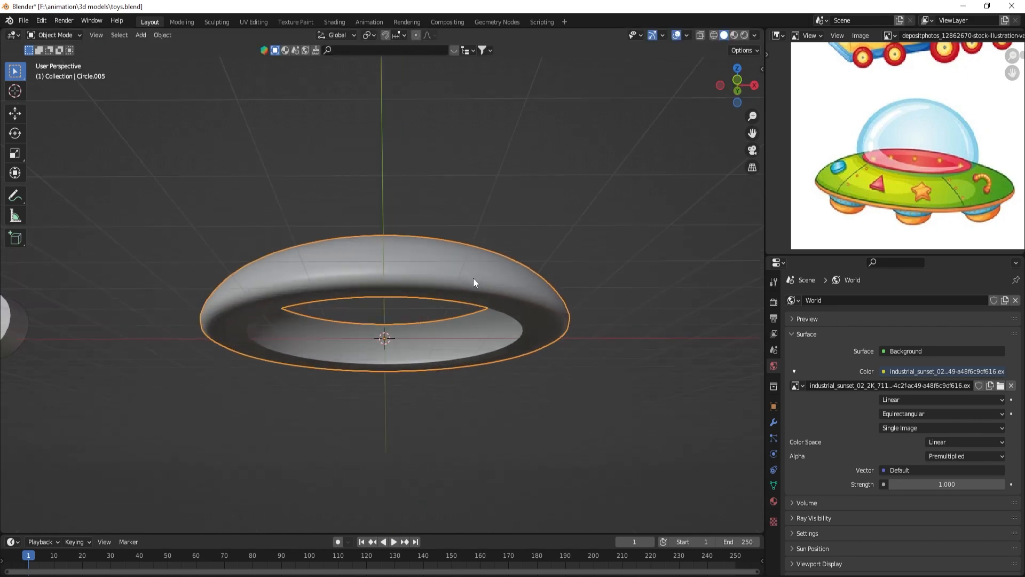
pyautogui.scroll(1, 494, 326)
pyautogui.moveTo(502, 335); pyautogui.dragTo(511, 294, button='middle')
pyautogui.press('Tab')
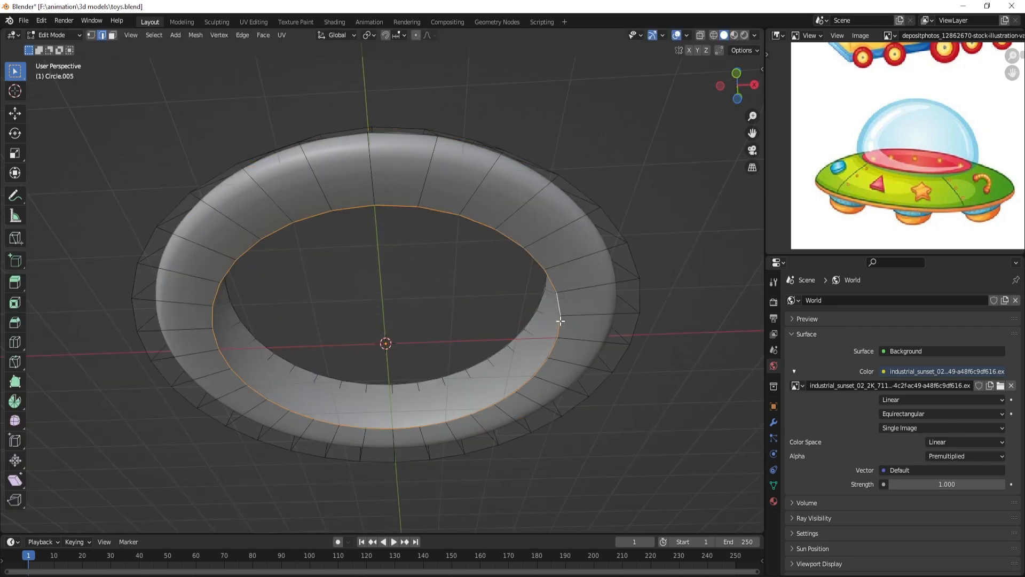
pyautogui.press('f')
pyautogui.moveTo(439, 330); pyautogui.dragTo(463, 347, button='middle')
pyautogui.press('g')
pyautogui.press('z')
pyautogui.click(455, 334)
pyautogui.press('Tab')
pyautogui.scroll(-2, 456, 335)
pyautogui.hotkey('ctrl', 's')
pyautogui.scroll(1, 461, 334)
# - Narrow the saucer's top rim and raise it slightly along Z, then save the file
pyautogui.press('Tab')
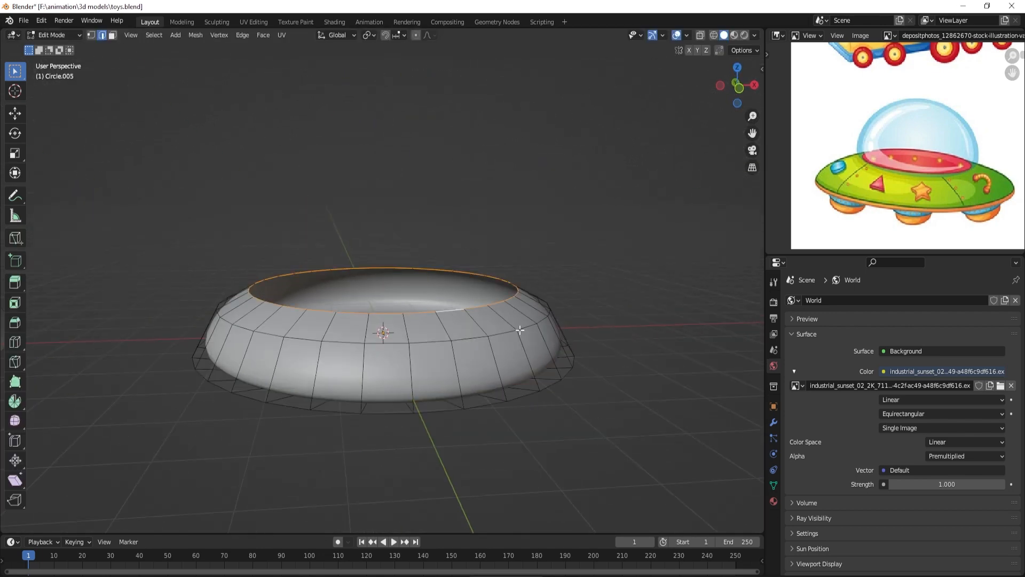
pyautogui.press('s')
pyautogui.click(538, 327)
pyautogui.press('g')
pyautogui.press('z')
pyautogui.click(538, 324)
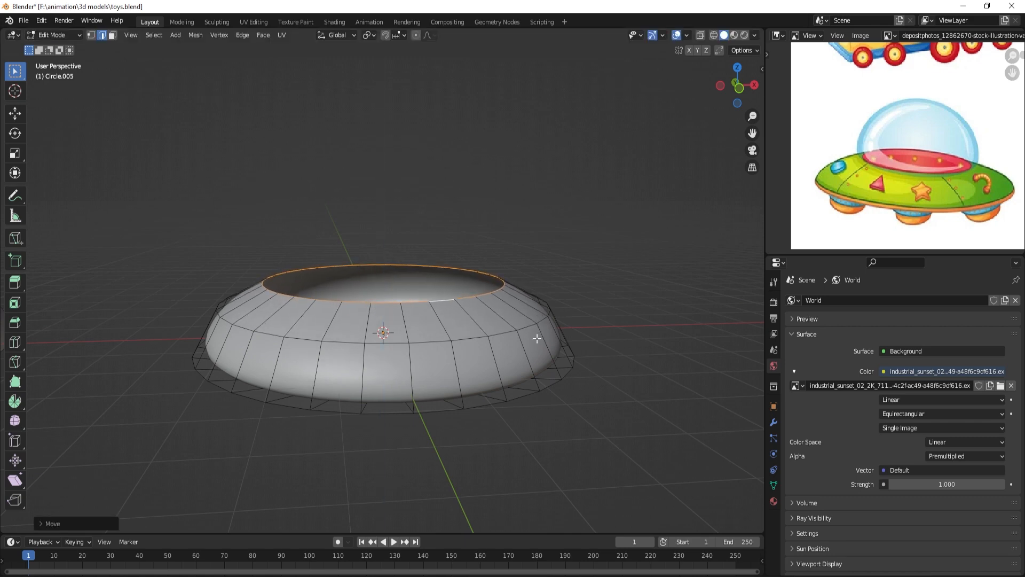
pyautogui.keyDown('shift'); pyautogui.moveTo(499, 338); pyautogui.dragTo(492, 376, button='middle'); pyautogui.keyUp('shift')
pyautogui.press('Tab')
pyautogui.click(453, 289)
pyautogui.hotkey('ctrl', 's')
# - Add a UV sphere at the saucer's centre and scale it up to about 2.6
pyautogui.moveTo(453, 288); pyautogui.dragTo(428, 322, button='middle')
pyautogui.hotkey('shift', 'a')
pyautogui.moveTo(405, 277)
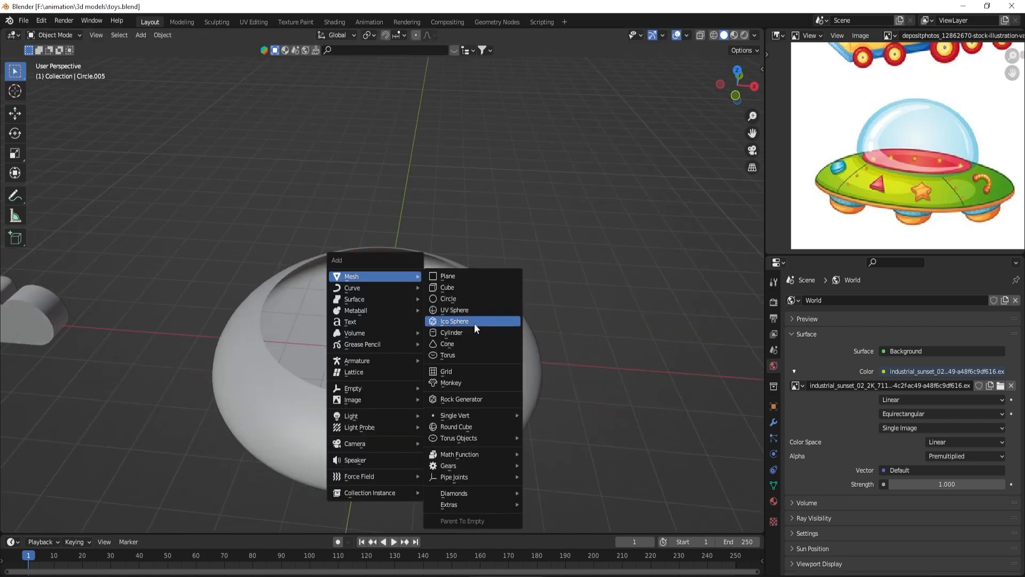
pyautogui.click(475, 309)
pyautogui.press('s')
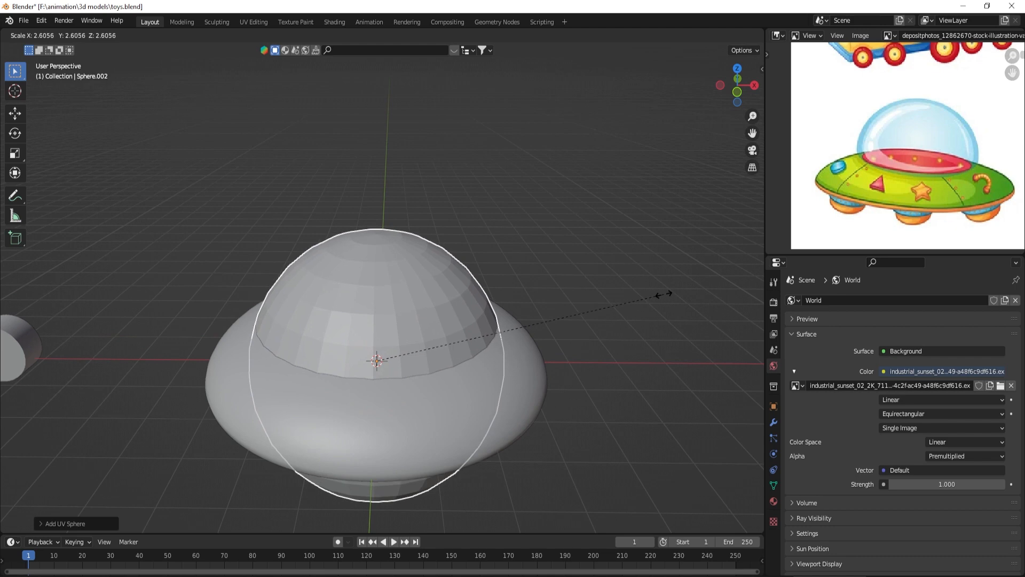
pyautogui.click(568, 321)
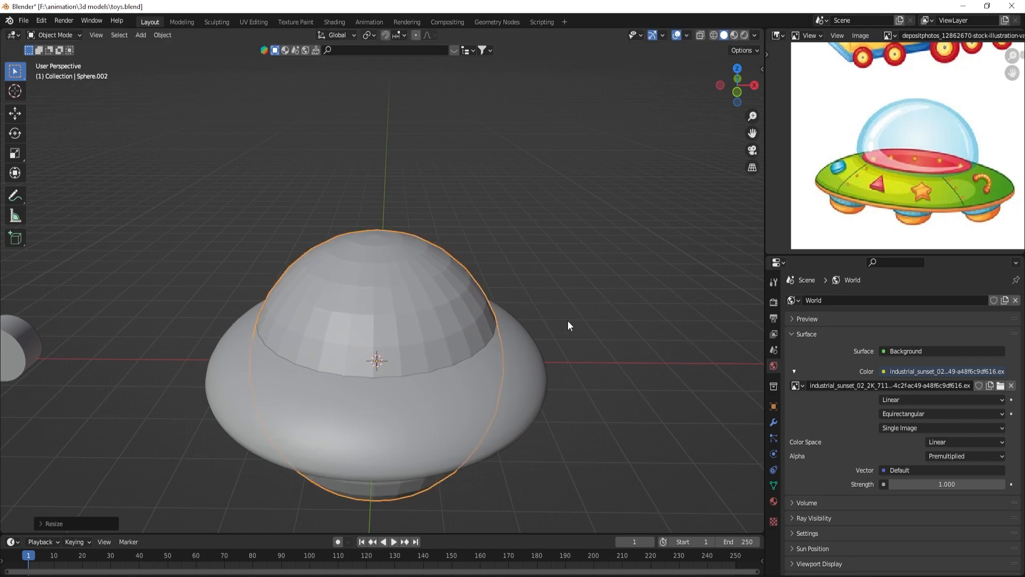
# - Raise the sphere about 0.43 m along Z and scale it by about 0.95 to fit the saucer opening
pyautogui.moveTo(569, 320); pyautogui.dragTo(470, 321, button='middle')
pyautogui.press('g')
pyautogui.press('z')
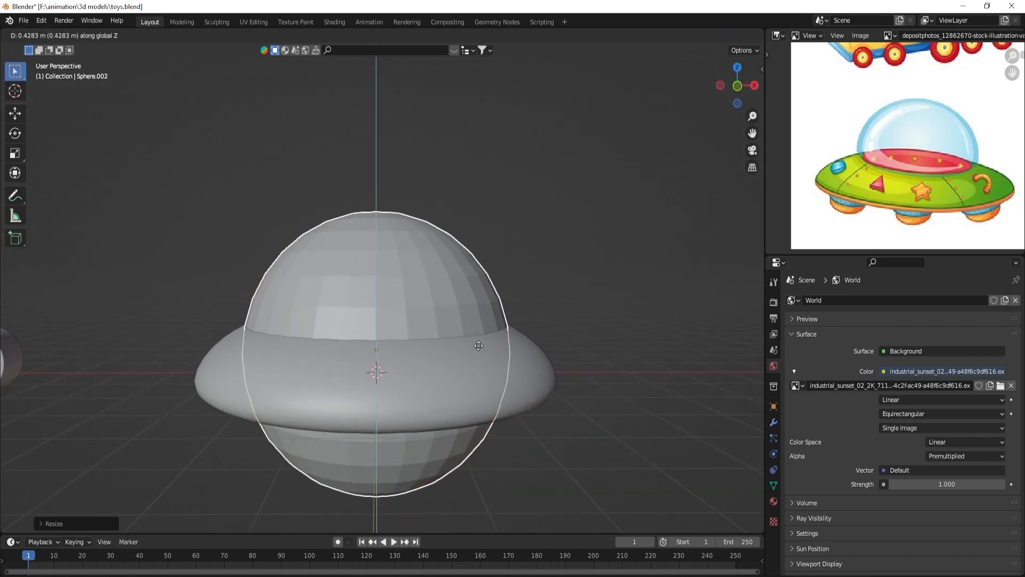
pyautogui.click(515, 342)
pyautogui.press('s')
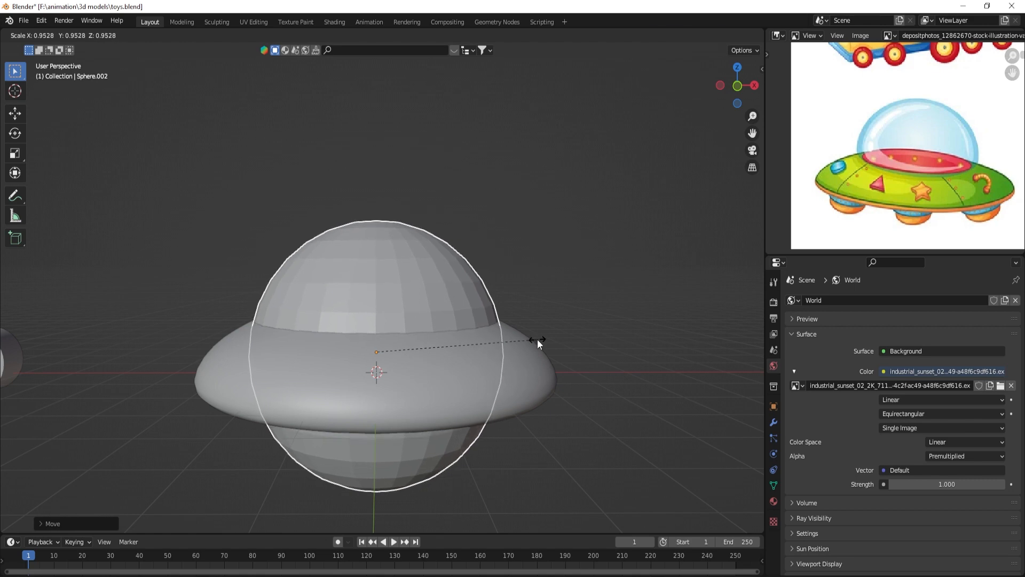
pyautogui.click(537, 338)
# - Delete the lower faces of the sphere so only a dome remains above the saucer
pyautogui.press('Tab')
pyautogui.moveTo(427, 470); pyautogui.dragTo(381, 387, button='middle')
pyautogui.press('3')
pyautogui.moveTo(370, 415); pyautogui.dragTo(379, 398)
pyautogui.moveTo(405, 293); pyautogui.dragTo(426, 396, button='middle')
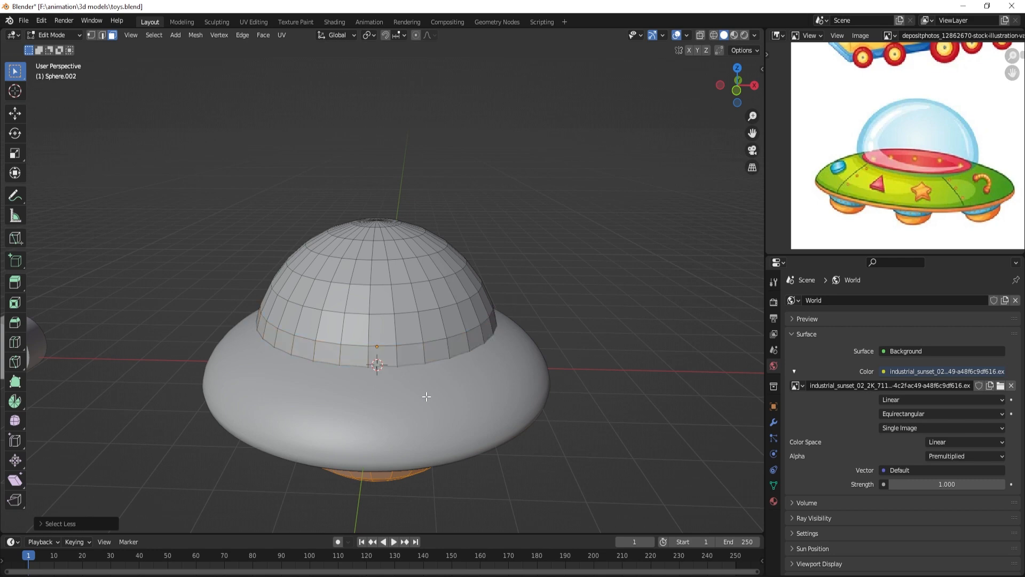
pyautogui.press('x')
pyautogui.click(396, 423)
# - Raise the dome along Z and enlarge it slightly, with a last scaling of about 1.03, to cover the saucer's opening
pyautogui.press('Tab')
pyautogui.press('g')
pyautogui.press('z')
pyautogui.click(546, 392)
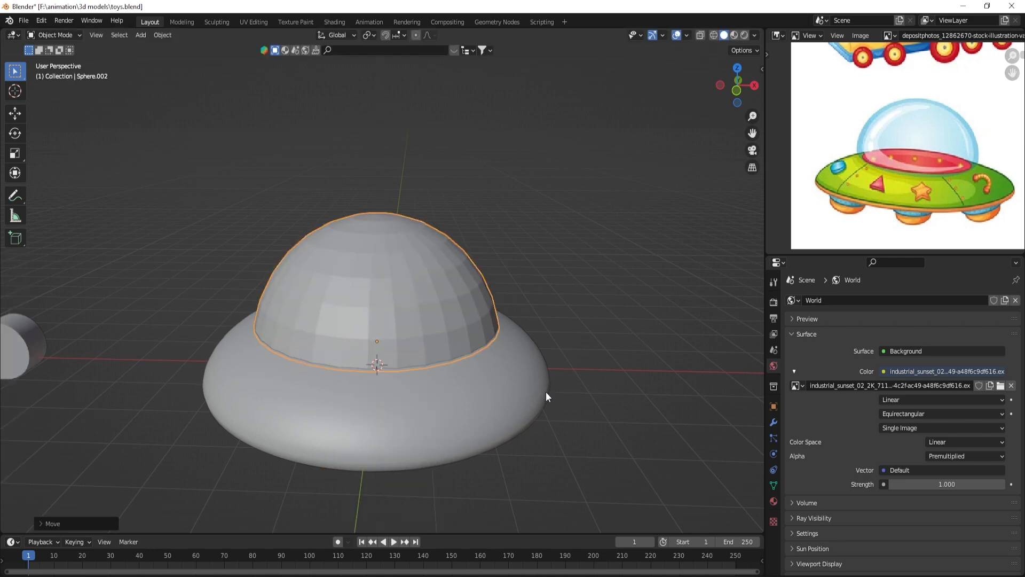
pyautogui.press('s')
pyautogui.click(574, 393)
pyautogui.scroll(3, 574, 393)
pyautogui.press('s')
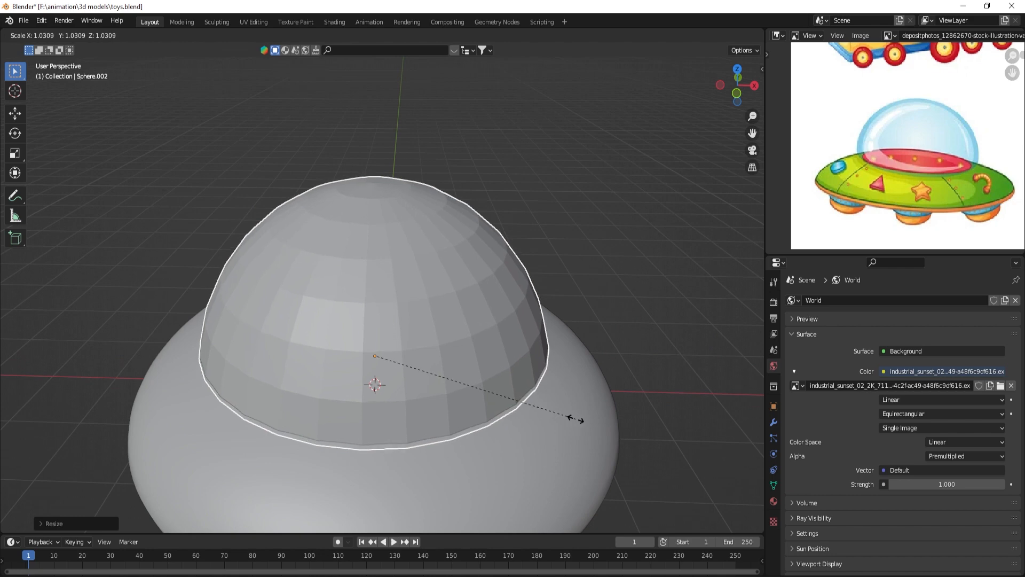
pyautogui.click(576, 419)
# - Give the dome smooth shading
pyautogui.scroll(-3, 544, 419)
pyautogui.press('Tab')
pyautogui.press('Tab')
pyautogui.click(494, 406)
pyautogui.moveTo(494, 406); pyautogui.dragTo(447, 335, button='middle')
pyautogui.click(427, 276)
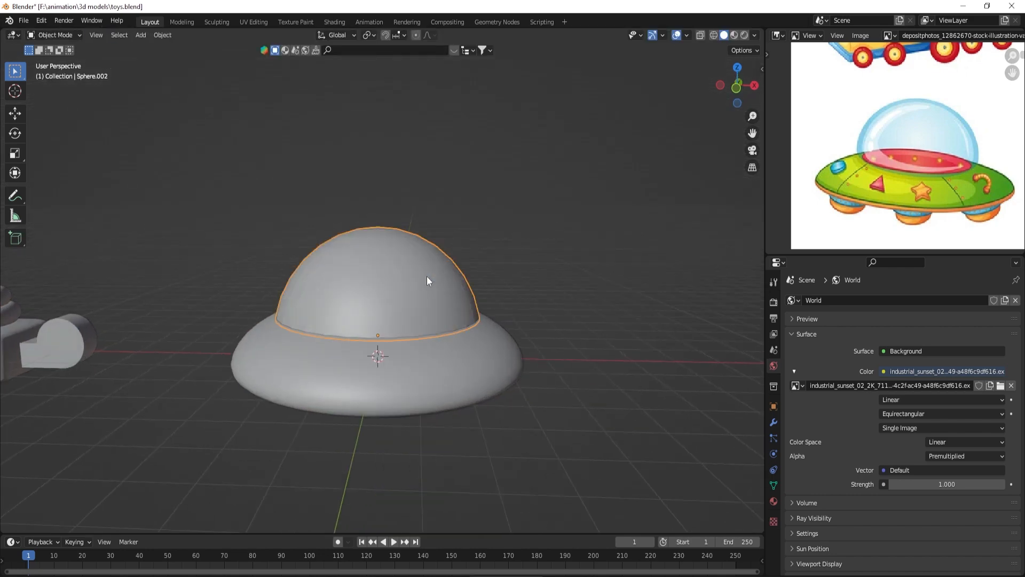
# - Scale the dome's mesh down to about 0.96 and scale the dome object back up to fit the saucer
pyautogui.scroll(2, 431, 367)
pyautogui.press('Tab')
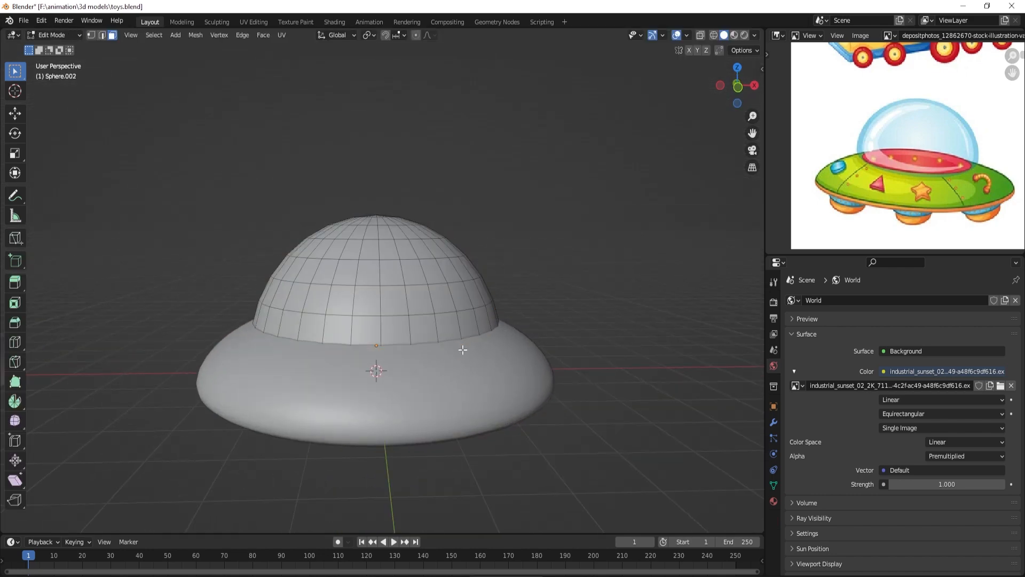
pyautogui.press('s')
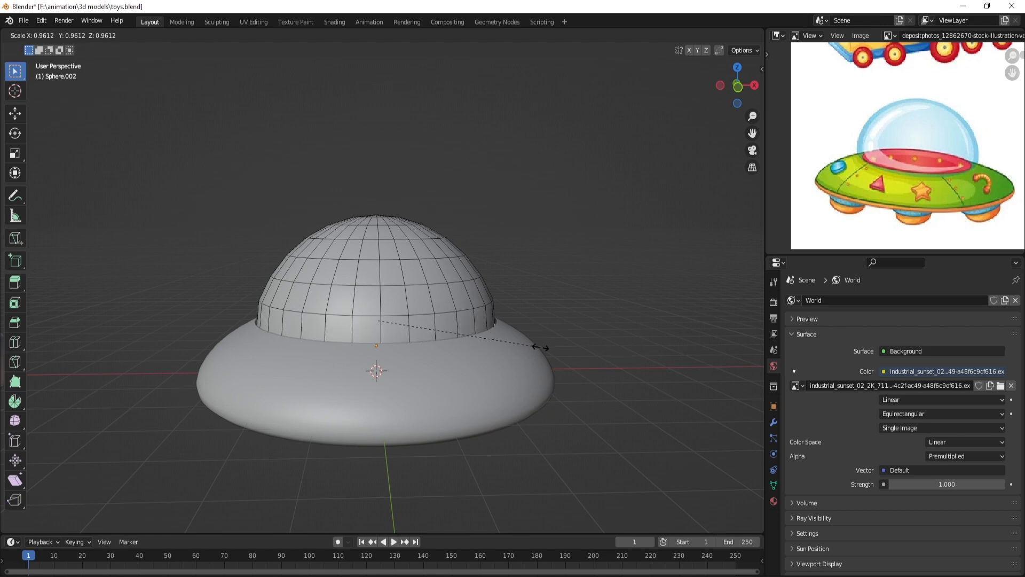
pyautogui.click(541, 347)
pyautogui.press('Tab')
pyautogui.press('s')
pyautogui.click(543, 345)
pyautogui.press('Tab')
pyautogui.press('Tab')
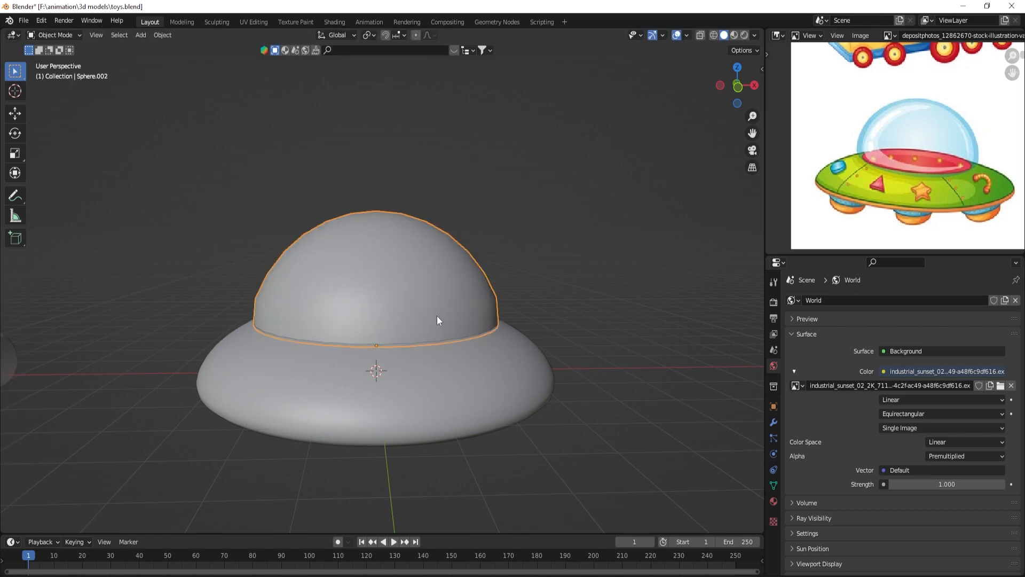
# - Bevel the horizontal edge loop near the dome's base and save the file
pyautogui.press('Tab')
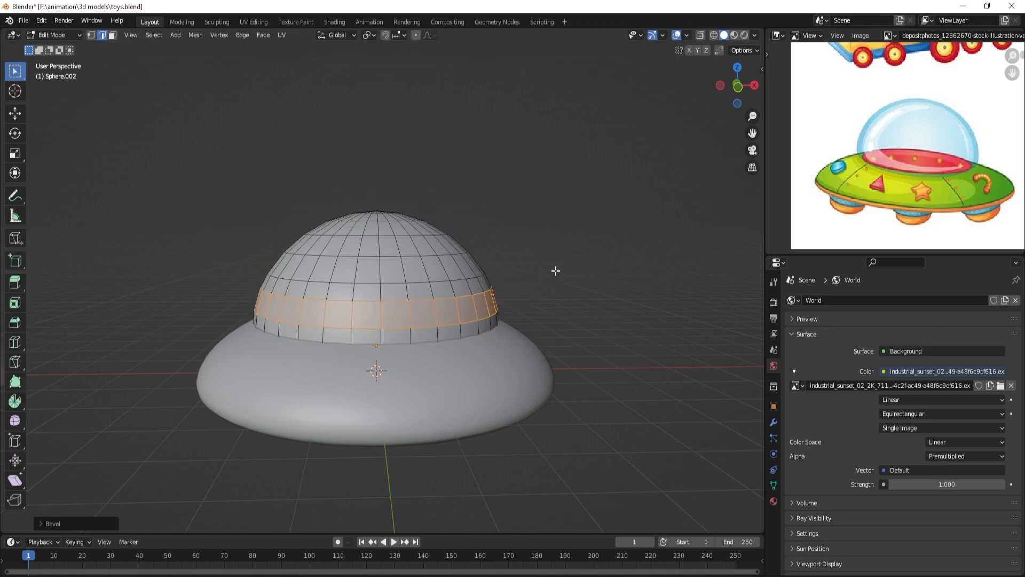
pyautogui.press('Tab')
pyautogui.click(537, 294)
pyautogui.scroll(2, 451, 303)
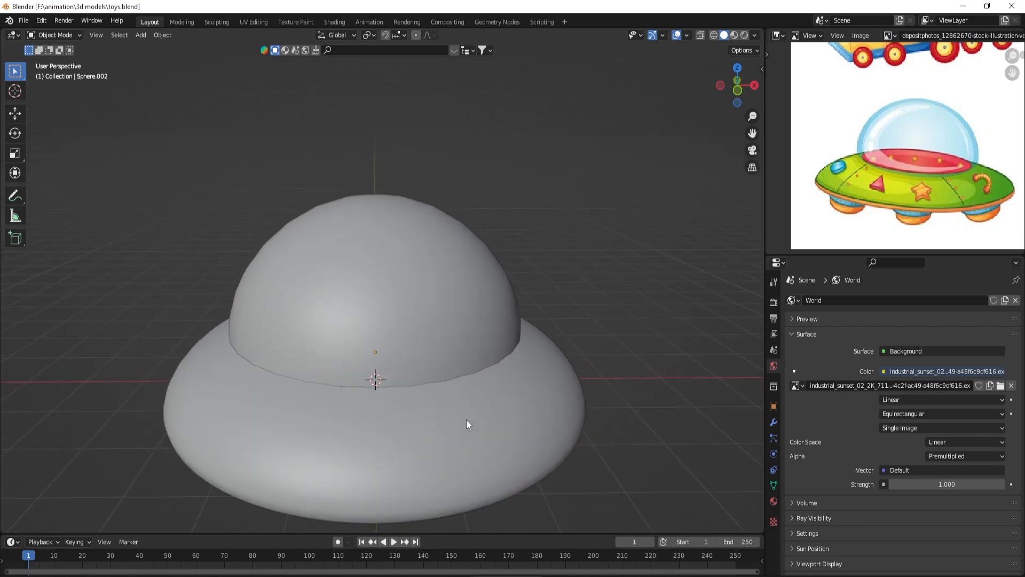
pyautogui.scroll(-4, 463, 342)
pyautogui.click(443, 338)
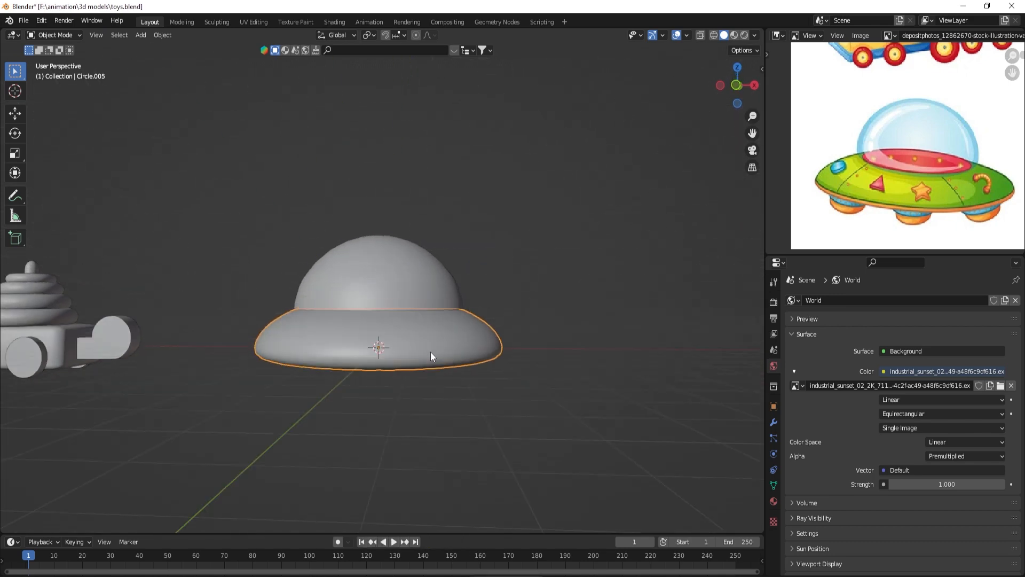
pyautogui.moveTo(431, 351); pyautogui.dragTo(437, 373, button='middle')
pyautogui.scroll(2, 436, 373)
pyautogui.scroll(-3, 437, 371)
pyautogui.hotkey('alt', 'a')
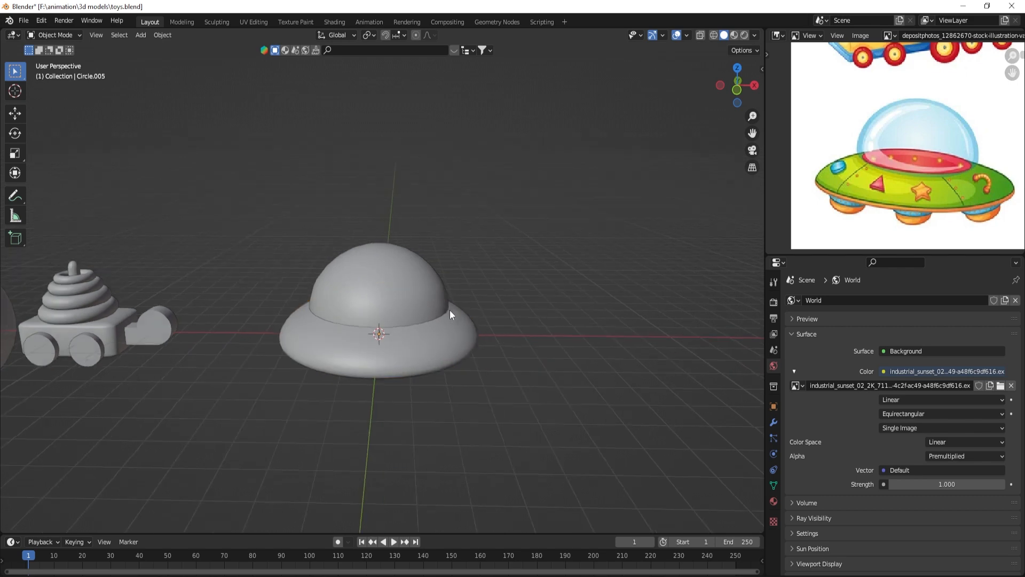
# - Add a Triangle mesh from the Math Function primitives
pyautogui.moveTo(449, 310); pyautogui.dragTo(435, 269, button='middle')
pyautogui.hotkey('shift', 'a')
pyautogui.moveTo(440, 258)
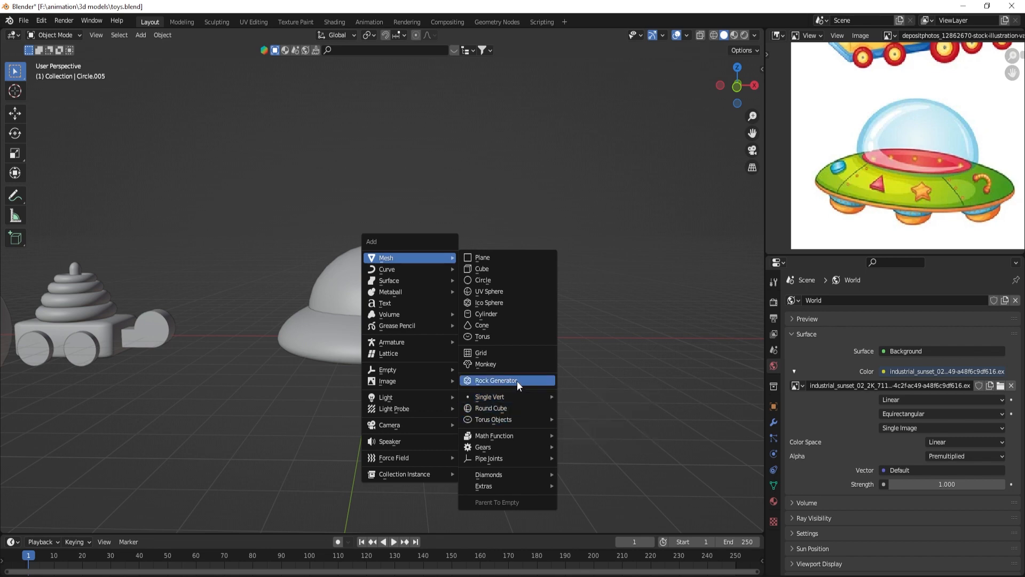
pyautogui.moveTo(511, 439)
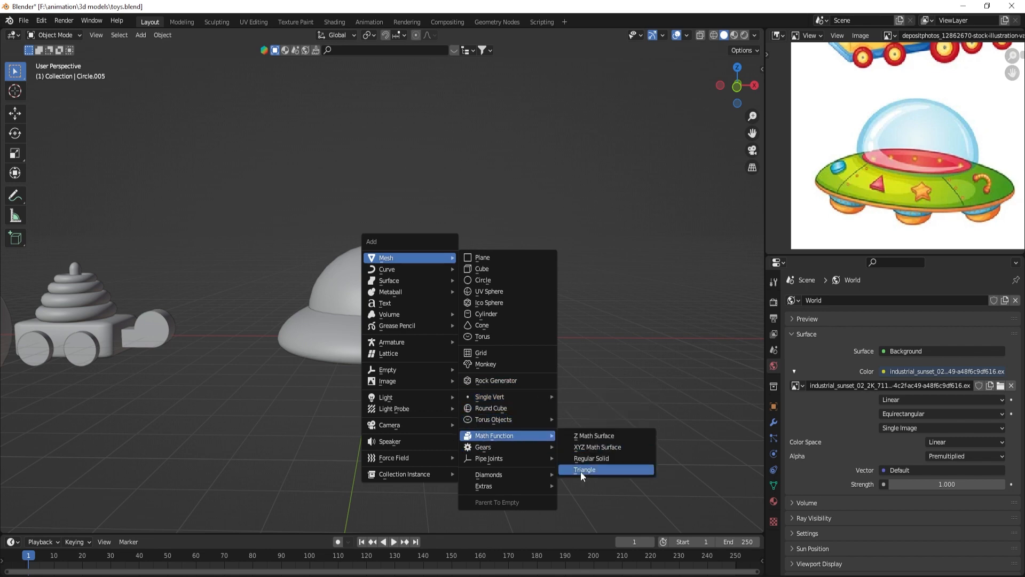
pyautogui.click(581, 470)
# - Move the triangle onto the saucer's front edge in the right side view and rotate it to follow the slope
pyautogui.press('KP_Decimal')
pyautogui.click(463, 410)
pyautogui.press('KP_3')
pyautogui.press('g')
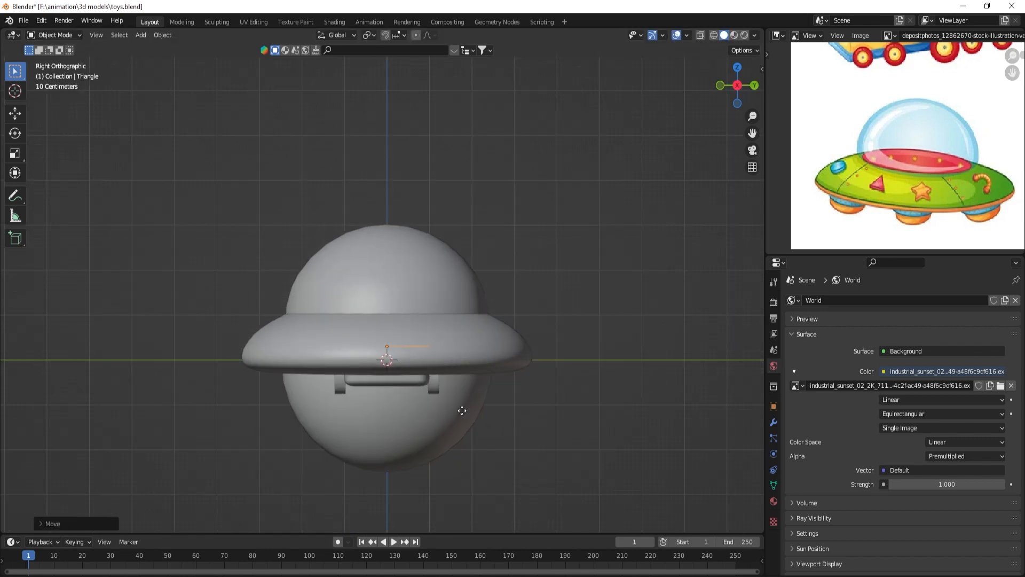
pyautogui.click(285, 393)
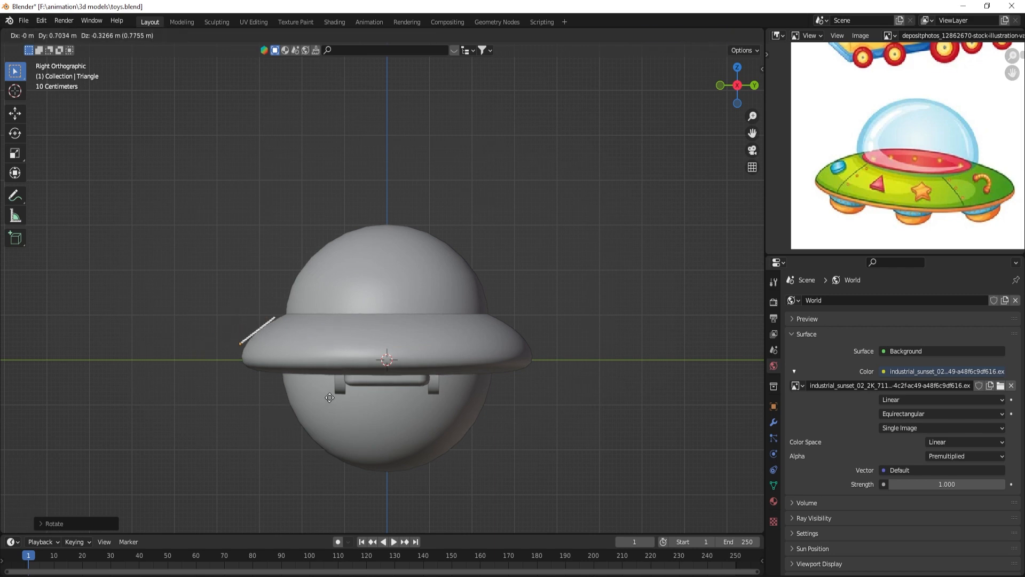
# - Shift the triangle about 0.86 m in the negative X direction, then tilt it and scale it down
pyautogui.moveTo(297, 392); pyautogui.dragTo(424, 424, button='middle')
pyautogui.press('g')
pyautogui.press('x')
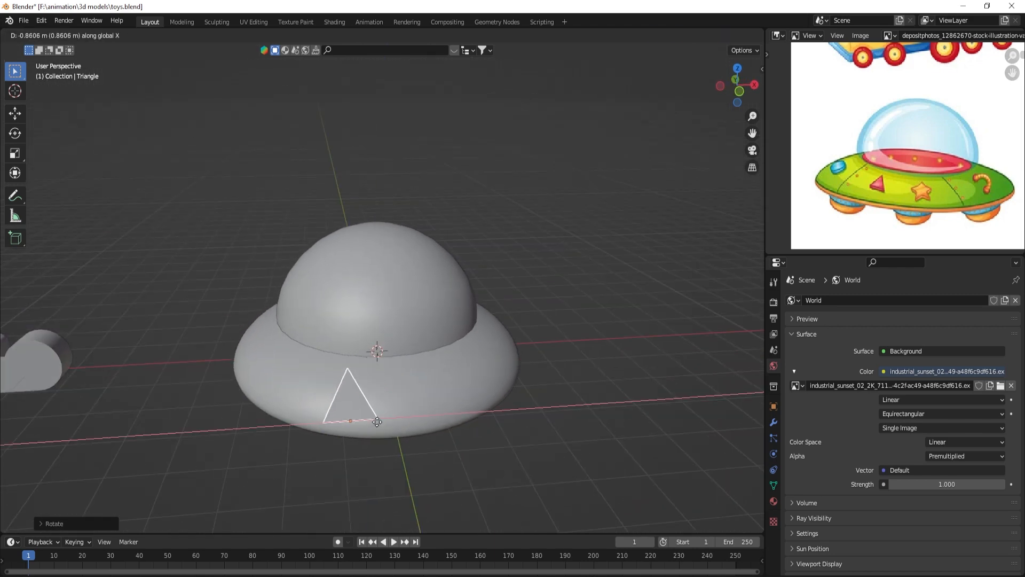
pyautogui.click(378, 421)
pyautogui.press('r')
pyautogui.press('g')
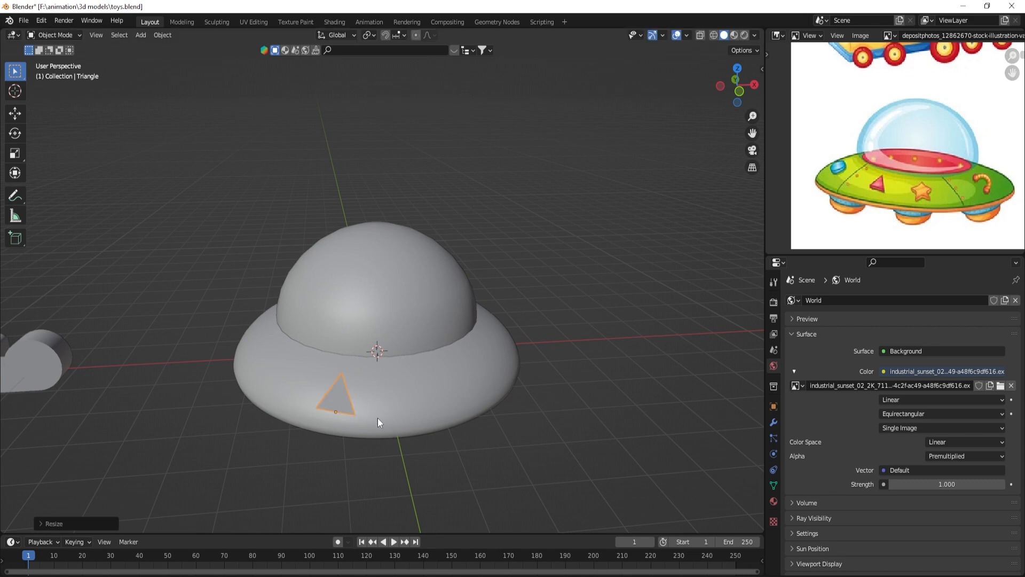
# - Reposition the triangle against the saucer's front slope and rotate it to align with the curved surface
pyautogui.moveTo(373, 415); pyautogui.dragTo(469, 411, button='middle')
pyautogui.press('g')
pyautogui.click(275, 376)
pyautogui.scroll(3, 485, 443)
pyautogui.press('r')
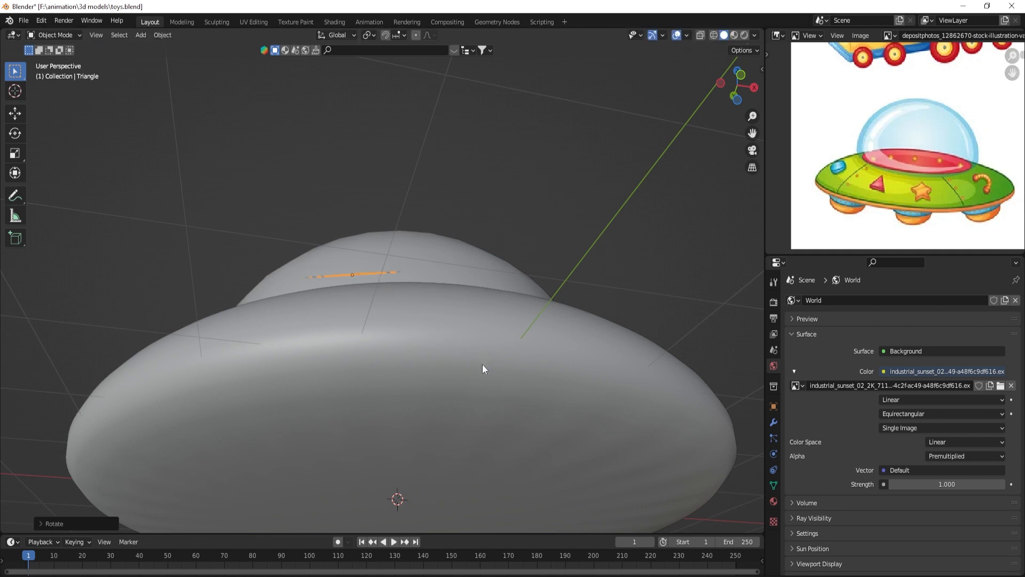
pyautogui.press('Tab')
pyautogui.press('s')
pyautogui.rightClick(481, 362)
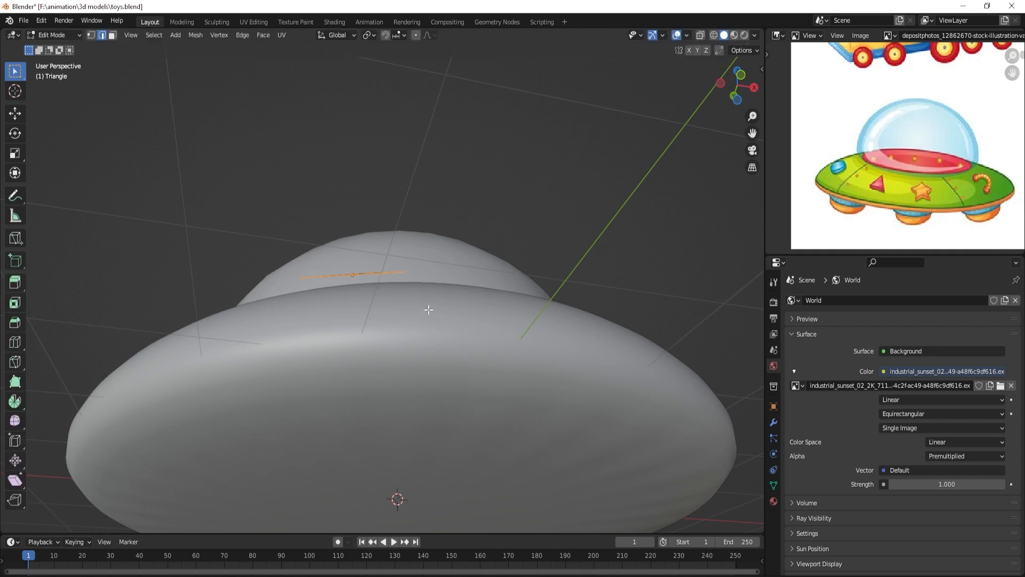
# - Extrude the triangle into a thin solid, then rotate and move it against the saucer's front slope
pyautogui.press('e')
pyautogui.click(431, 332)
pyautogui.press('Tab')
pyautogui.press('r')
pyautogui.moveTo(433, 337); pyautogui.dragTo(458, 380, button='middle')
pyautogui.click(457, 319)
pyautogui.press('g')
pyautogui.click(440, 364)
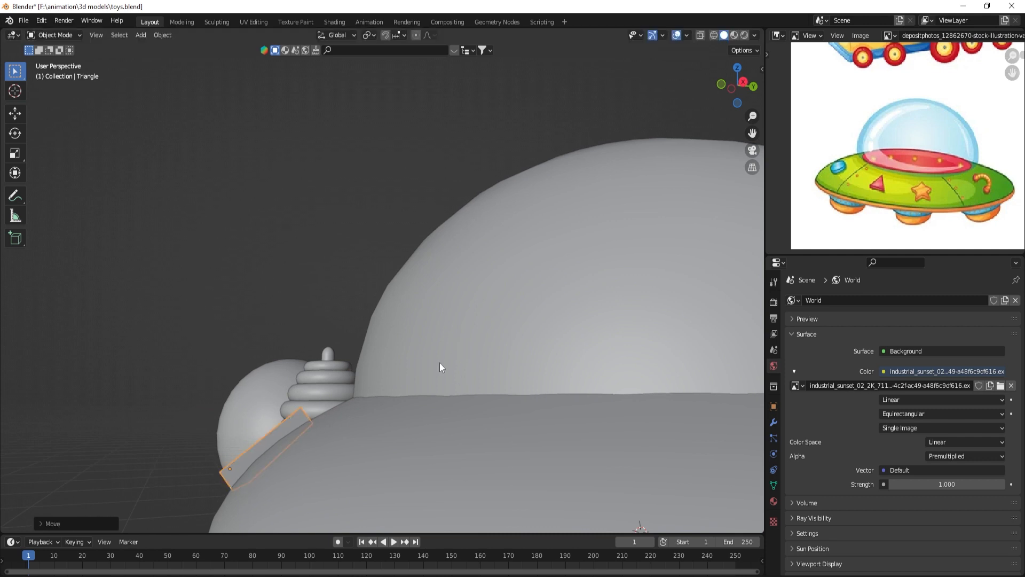
# - Save the file, then rotate and nudge the triangle so it lies flush with the saucer's curved surface
pyautogui.scroll(-5, 433, 374)
pyautogui.hotkey('alt', 'a')
pyautogui.moveTo(384, 400); pyautogui.dragTo(540, 377, button='middle')
pyautogui.hotkey('ctrl', 's')
pyautogui.click(449, 394)
pyautogui.scroll(4, 456, 401)
pyautogui.press('r')
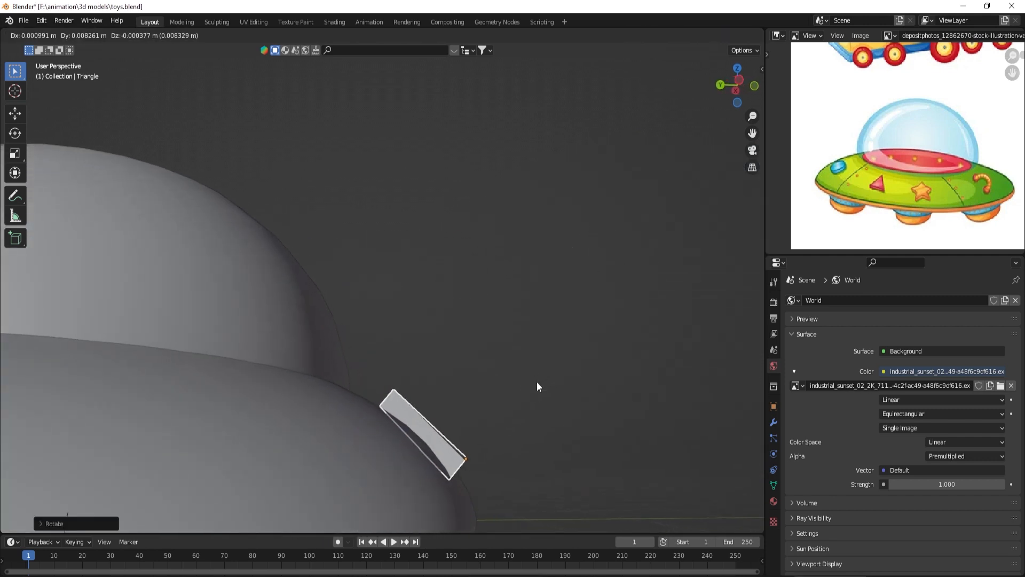
pyautogui.click(537, 381)
# - Bevel the edges of the triangle to round them off
pyautogui.press('Tab')
pyautogui.press('Tab')
pyautogui.scroll(-3, 483, 396)
pyautogui.moveTo(483, 396); pyautogui.dragTo(358, 424, button='middle')
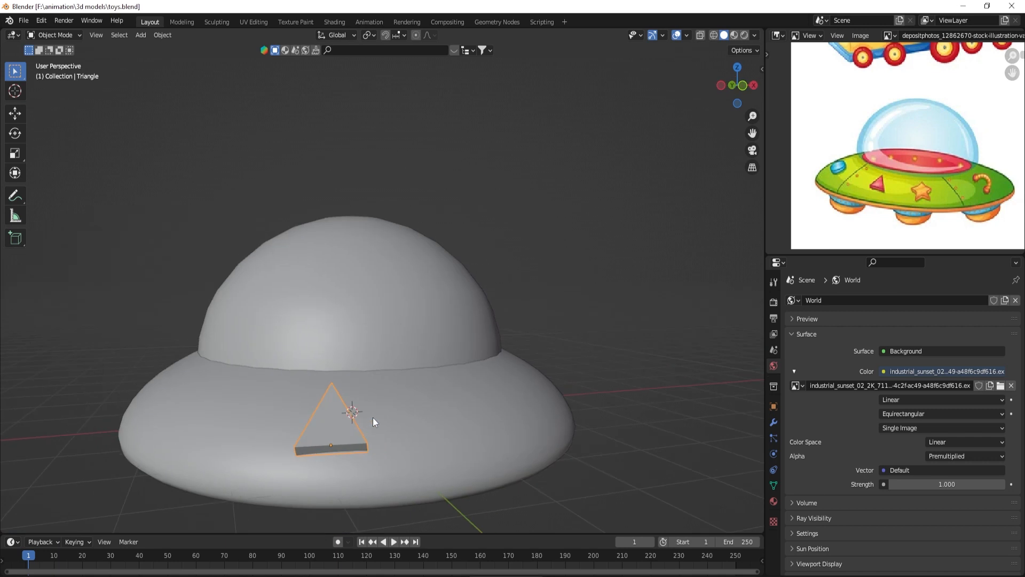
pyautogui.scroll(2, 343, 449)
pyautogui.moveTo(343, 448); pyautogui.dragTo(428, 395, button='middle')
pyautogui.moveTo(516, 403); pyautogui.dragTo(425, 442, button='middle')
pyautogui.scroll(-3, 489, 405)
pyautogui.scroll(2, 424, 441)
pyautogui.click(277, 432)
pyautogui.press('Tab')
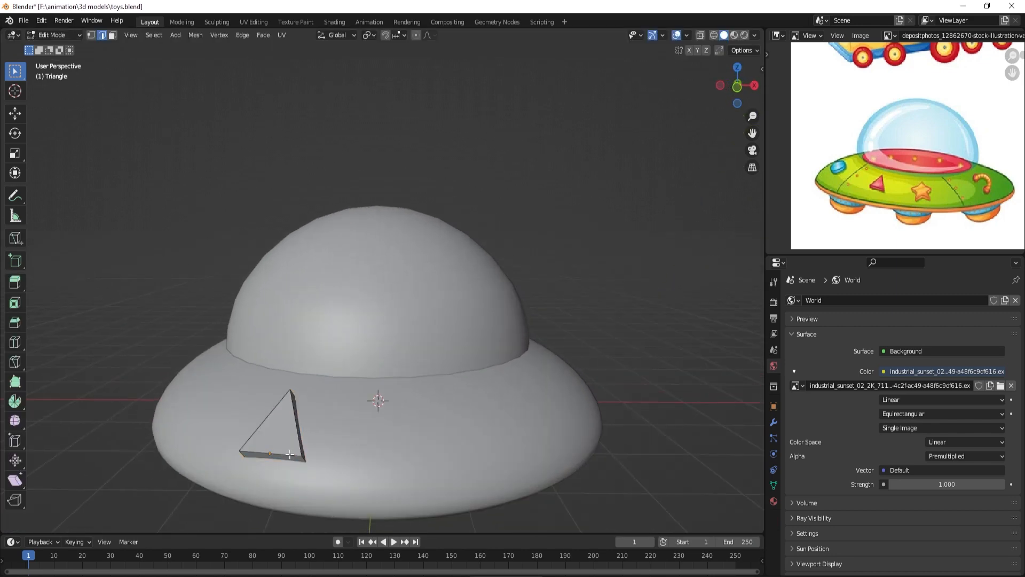
pyautogui.click(409, 402)
pyautogui.press('Tab')
# - Apply smooth shading to the bevelled triangle
pyautogui.rightClick(384, 379)
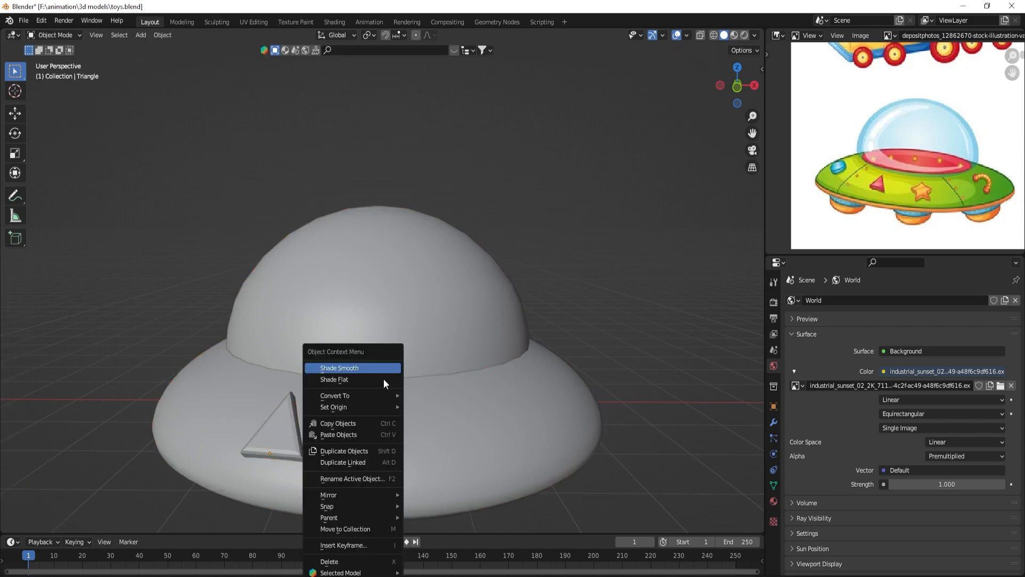
pyautogui.click(384, 372)
pyautogui.rightClick(288, 422)
pyautogui.click(265, 379)
pyautogui.scroll(-1, 426, 415)
# - Add a Simple Star mesh from the Extras primitives
pyautogui.moveTo(265, 381); pyautogui.dragTo(420, 377, button='middle')
pyautogui.hotkey('shift', 'a')
pyautogui.moveTo(406, 356)
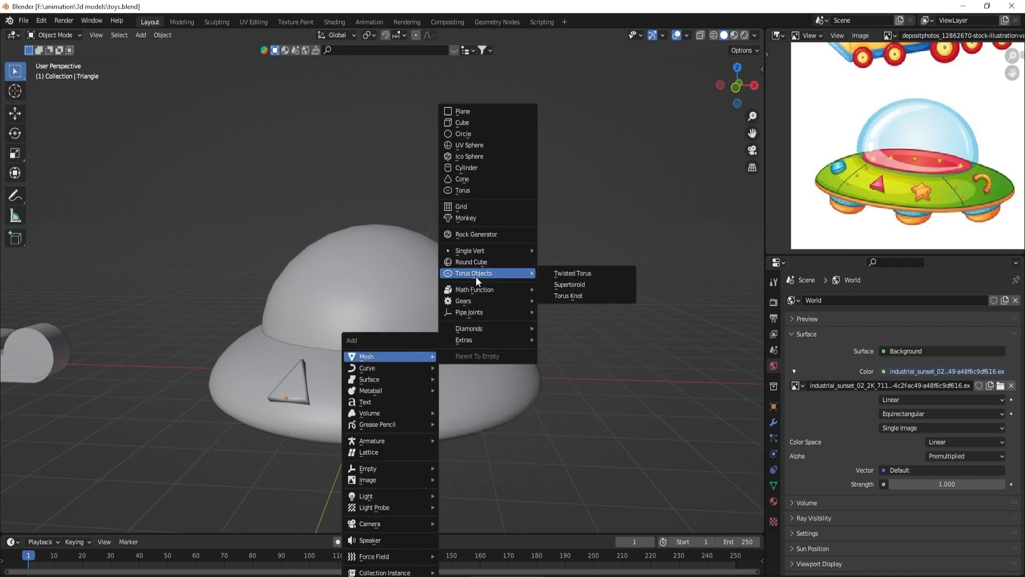
pyautogui.moveTo(517, 337)
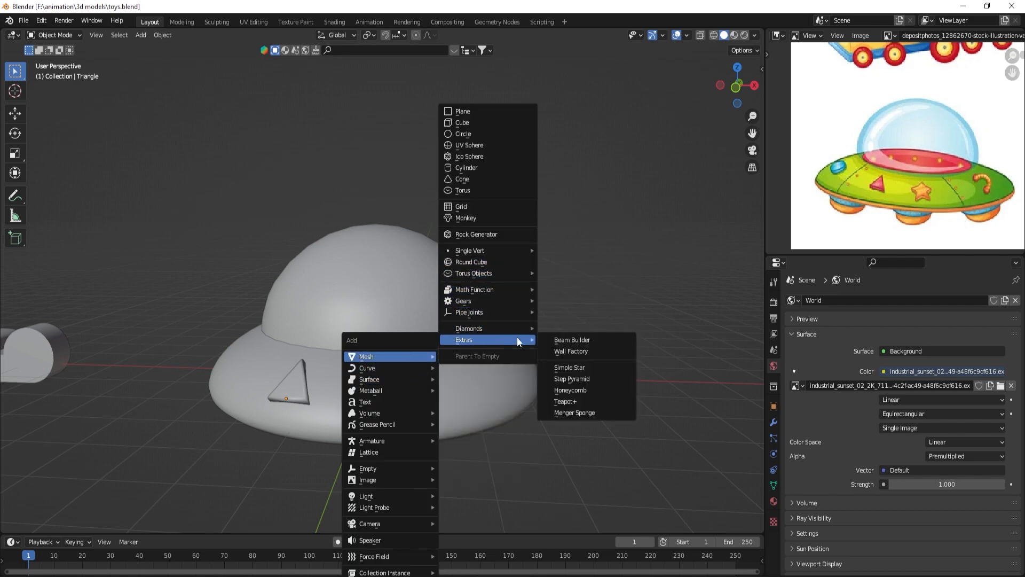
pyautogui.click(590, 369)
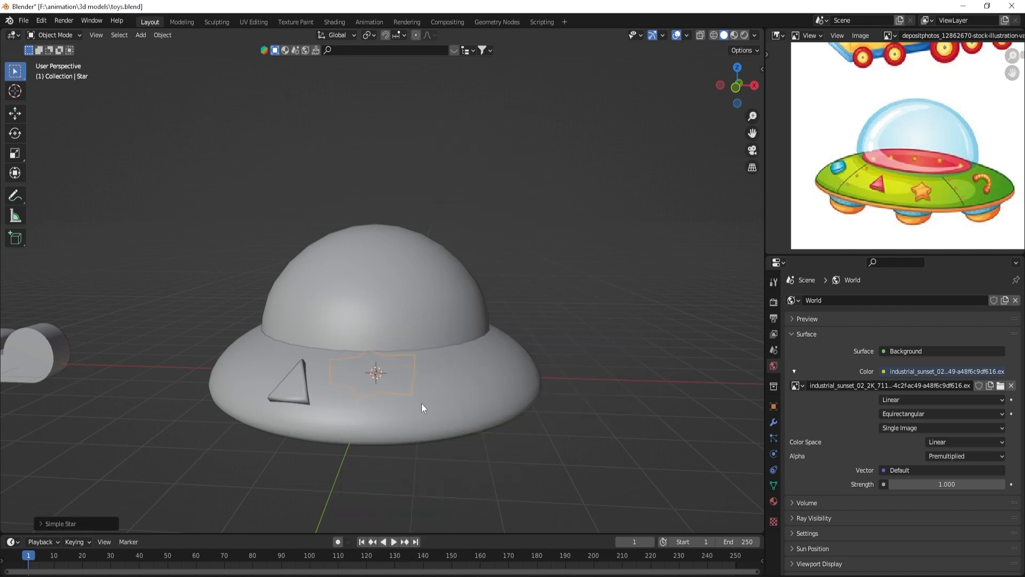
# - In the right side view, move the star to the saucer's front edge and rotate it to follow the slope
pyautogui.press('KP_3')
pyautogui.press('g')
pyautogui.click(226, 374)
pyautogui.press('r')
pyautogui.click(427, 320)
pyautogui.press('g')
pyautogui.click(412, 405)
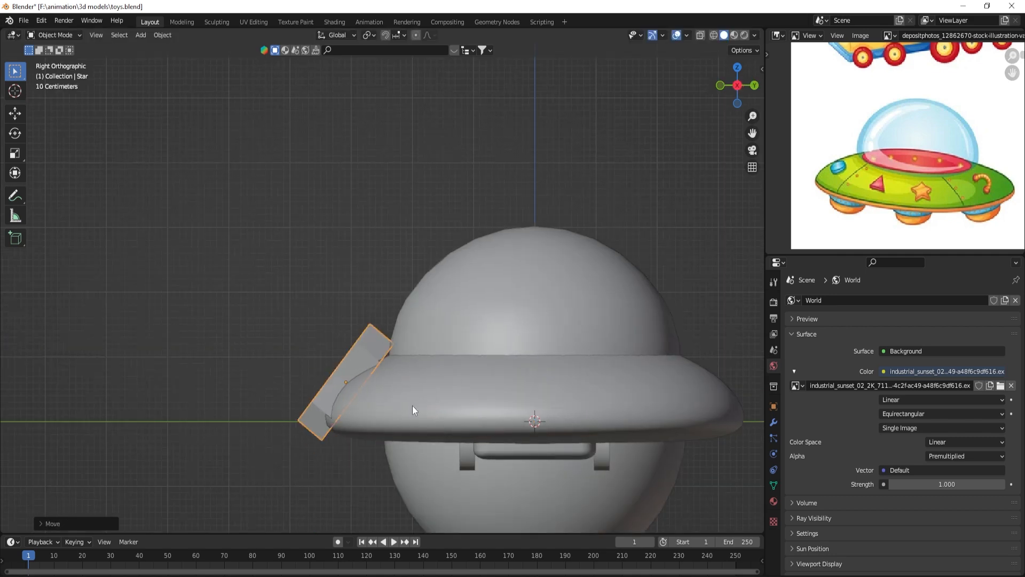
# - Move the star sideways in the front view so it sits on the opposite side from the triangle
pyautogui.press('KP_1')
pyautogui.scroll(2, 413, 405)
pyautogui.press('g')
pyautogui.click(565, 455)
pyautogui.moveTo(565, 455); pyautogui.dragTo(675, 387, button='middle')
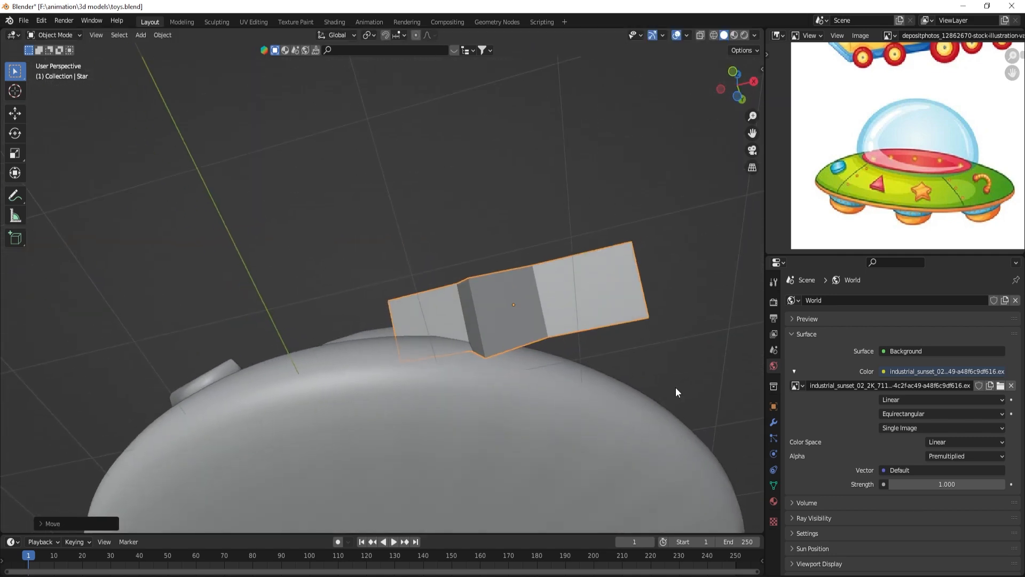
# - Scale the star down to about the triangle's size and move it onto the saucer's surface
pyautogui.press('s')
pyautogui.click(553, 390)
pyautogui.press('g')
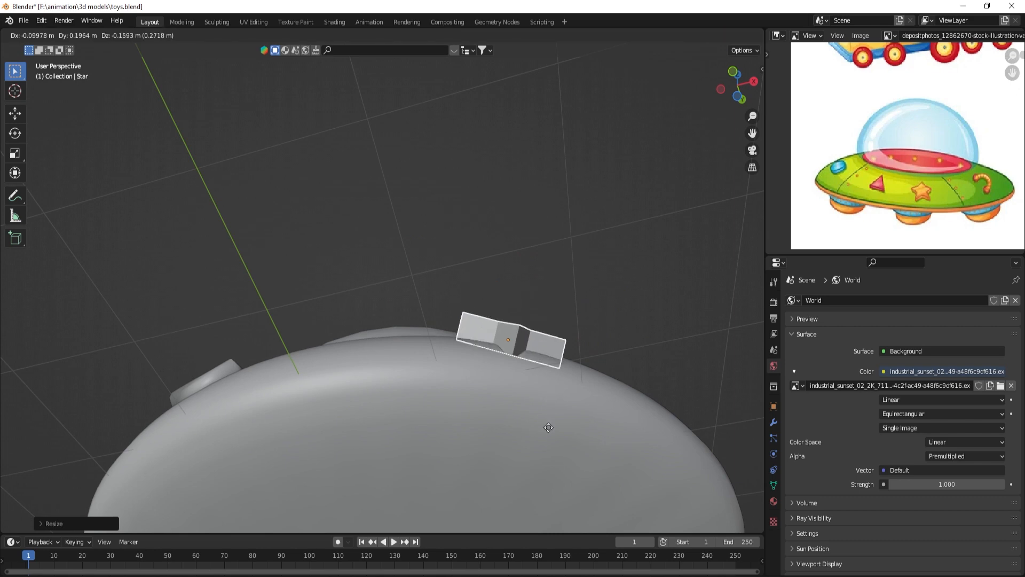
pyautogui.click(556, 426)
pyautogui.moveTo(566, 424); pyautogui.dragTo(532, 478, button='middle')
pyautogui.press('g')
pyautogui.click(533, 453)
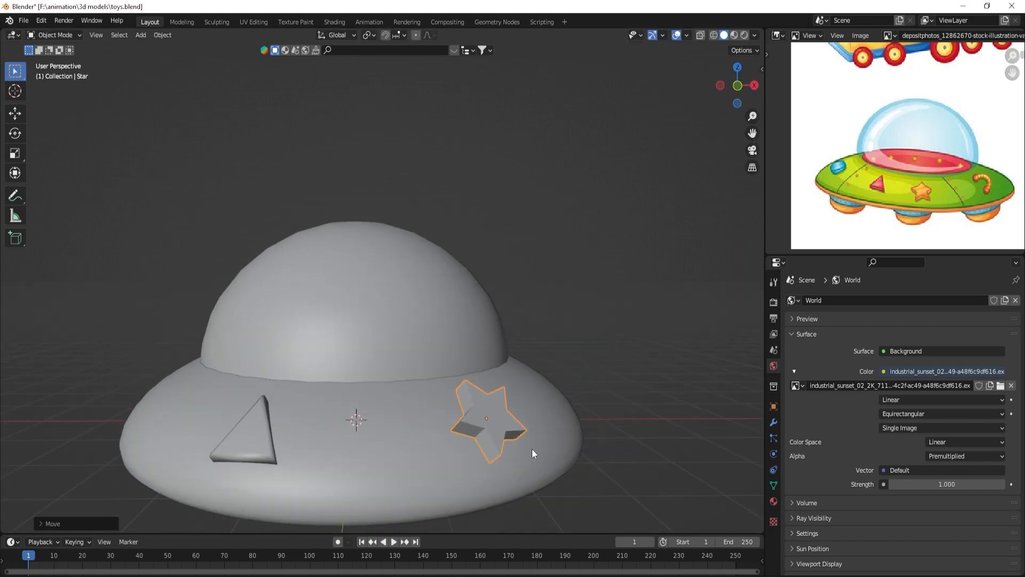
# - Reposition the star on the saucer's front, sliding it horizontally with the Z axis locked
pyautogui.moveTo(502, 447); pyautogui.dragTo(421, 416, button='middle')
pyautogui.press('g')
pyautogui.click(478, 444)
pyautogui.press('g')
pyautogui.hotkey('shift', 'z')
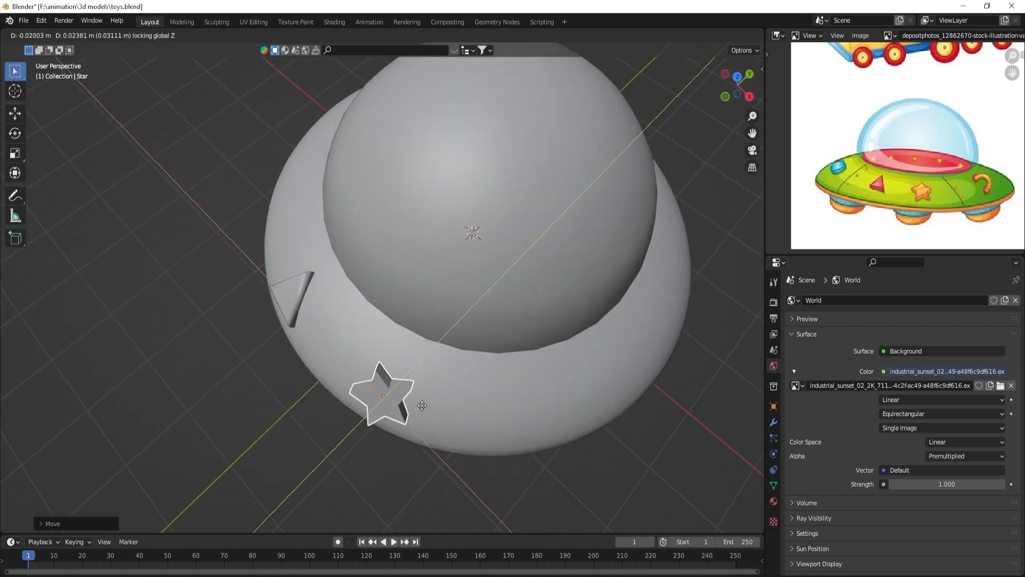
pyautogui.click(456, 154)
# - Rotate and nudge the star so it lies against the curved slope, then deselect it and save the file
pyautogui.moveTo(441, 239); pyautogui.dragTo(540, 213, button='middle')
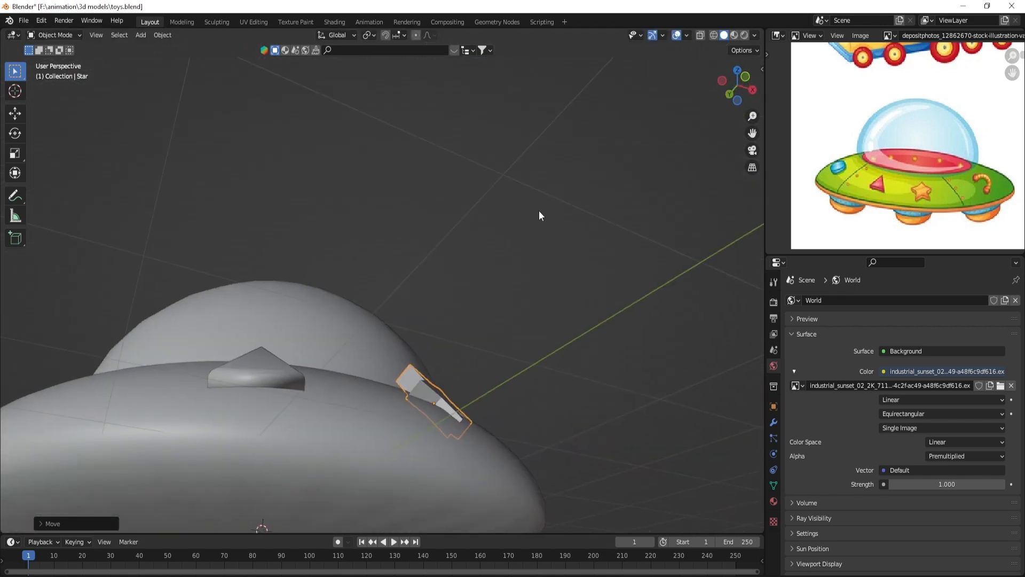
pyautogui.scroll(2, 567, 417)
pyautogui.press('r')
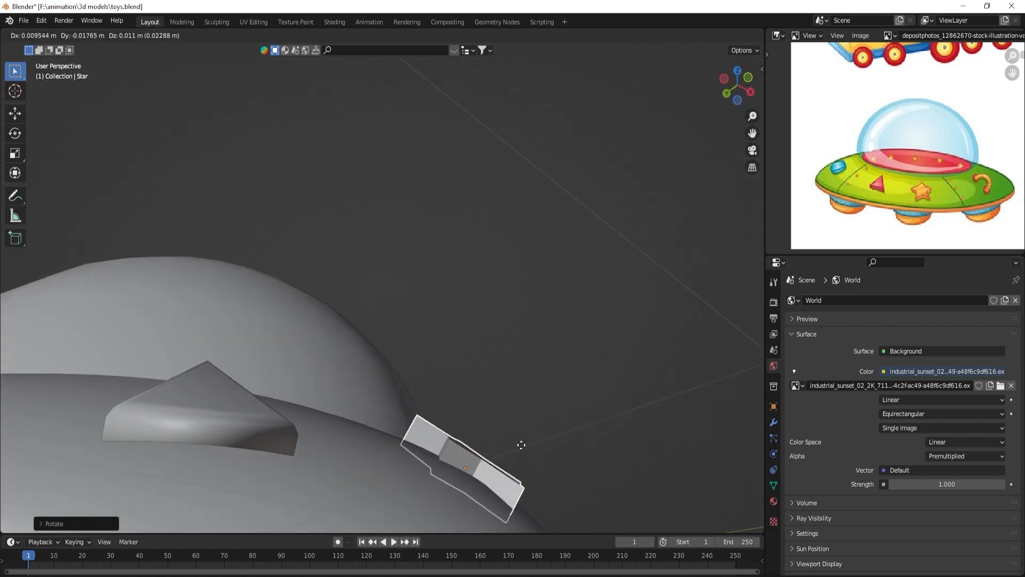
pyautogui.click(491, 442)
pyautogui.moveTo(491, 443); pyautogui.dragTo(419, 482, button='middle')
pyautogui.hotkey('alt', 'a')
pyautogui.scroll(-3, 411, 460)
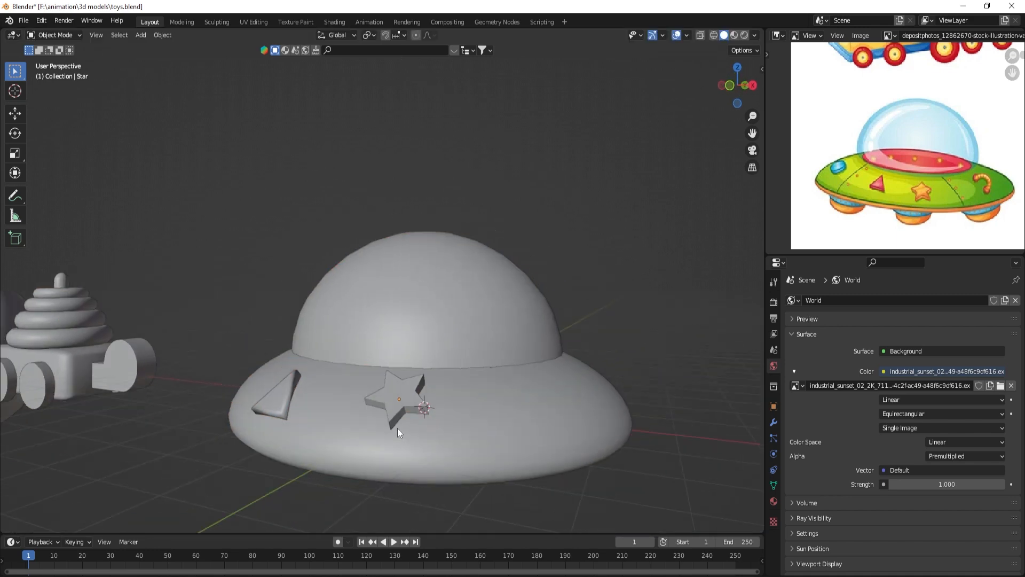
pyautogui.moveTo(397, 427); pyautogui.dragTo(419, 434, button='middle')
pyautogui.hotkey('ctrl', 's')
# - Add a circle mesh for the round button on the saucer
pyautogui.keyDown('shift'); pyautogui.moveTo(514, 405); pyautogui.dragTo(274, 370, button='middle'); pyautogui.keyUp('shift')
pyautogui.scroll(1, 466, 368)
pyautogui.hotkey('shift', 'a')
pyautogui.moveTo(385, 255)
pyautogui.click(454, 276)
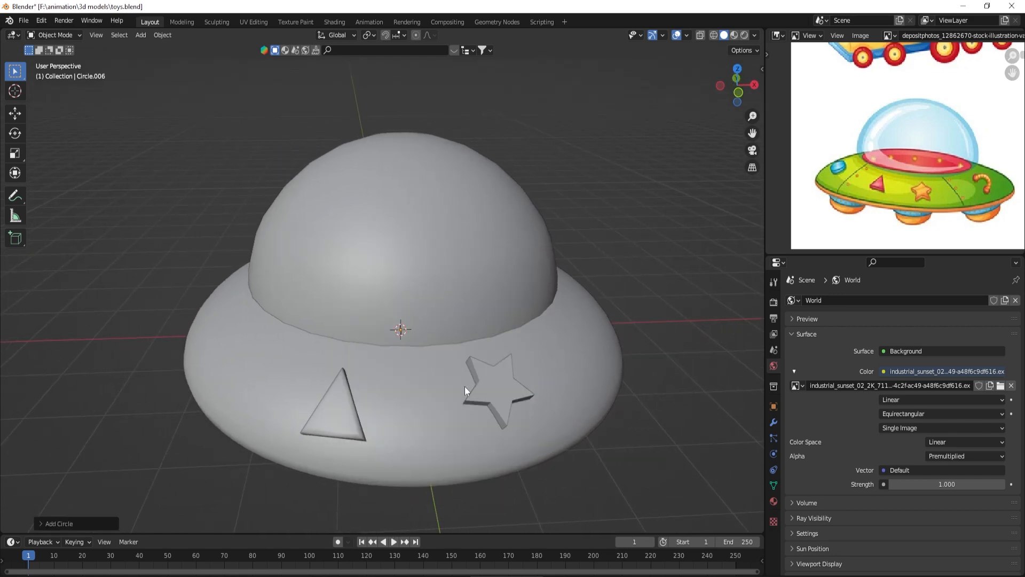
# - Move the circle toward the saucer's outer edge beside the triangle and tilt it
pyautogui.scroll(-2, 463, 384)
pyautogui.press('g')
pyautogui.click(350, 380)
pyautogui.moveTo(339, 376); pyautogui.dragTo(308, 321, button='middle')
pyautogui.press('r')
pyautogui.click(380, 349)
pyautogui.press('g')
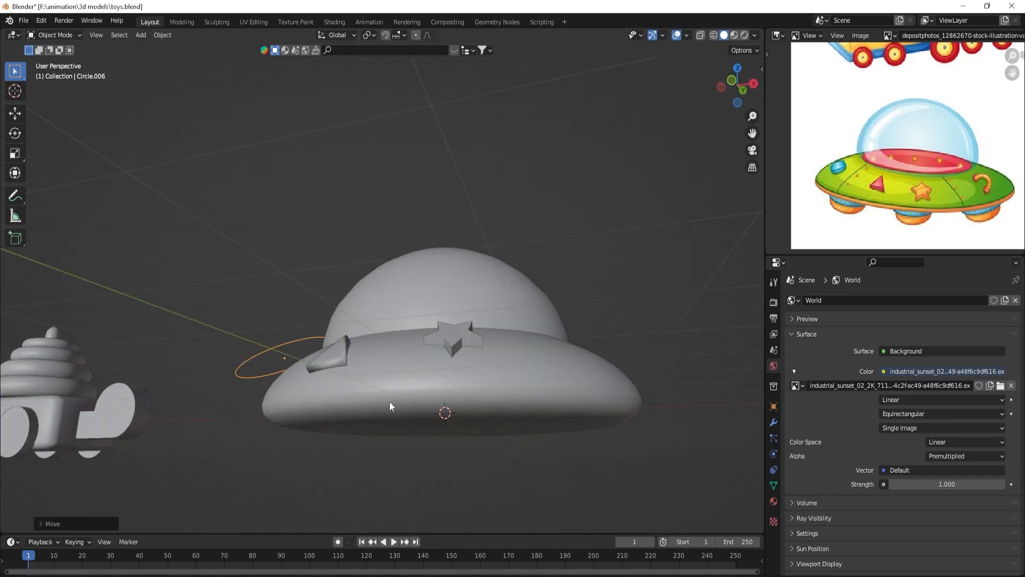
# - Scale the circle down, then move and rotate it to sit on the slope beyond the triangle
pyautogui.moveTo(351, 371); pyautogui.dragTo(408, 352, button='middle')
pyautogui.press('g')
pyautogui.click(354, 419)
pyautogui.press('g')
pyautogui.click(497, 463)
pyautogui.press('s')
pyautogui.click(437, 453)
pyautogui.press('r')
pyautogui.click(319, 400)
# - Fill the circle with a face and extrude it into a thick disc
pyautogui.press('Tab')
pyautogui.scroll(2, 319, 395)
pyautogui.moveTo(318, 395); pyautogui.dragTo(321, 433, button='middle')
pyautogui.press('f')
pyautogui.press('e')
pyautogui.click(286, 411)
pyautogui.press('Tab')
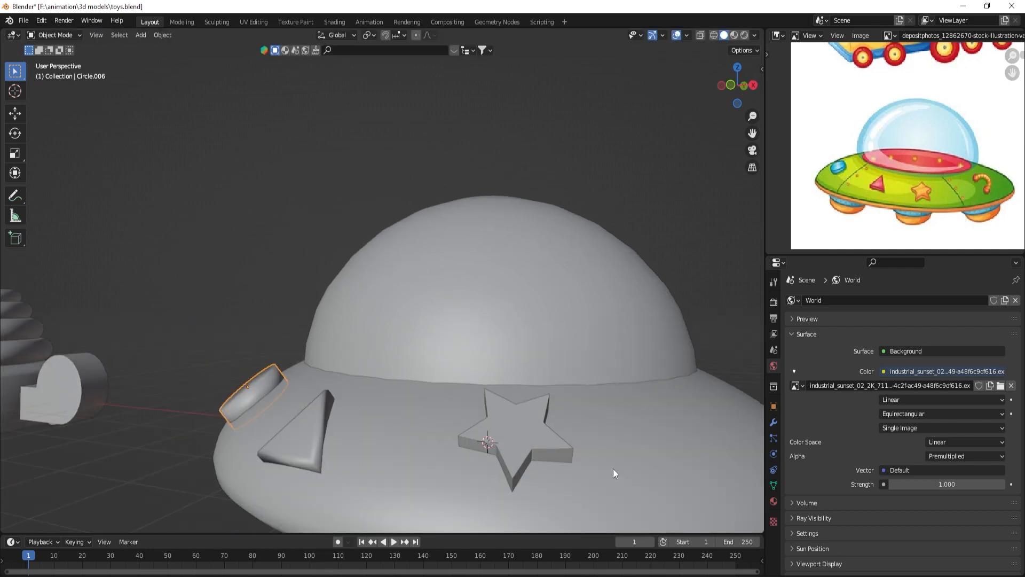
# - Enable Auto Smooth at 30° for the disc and save the file
pyautogui.click(774, 486)
pyautogui.scroll(-3, 473, 422)
pyautogui.hotkey('ctrl', 's')
pyautogui.moveTo(473, 422); pyautogui.dragTo(448, 367, button='middle')
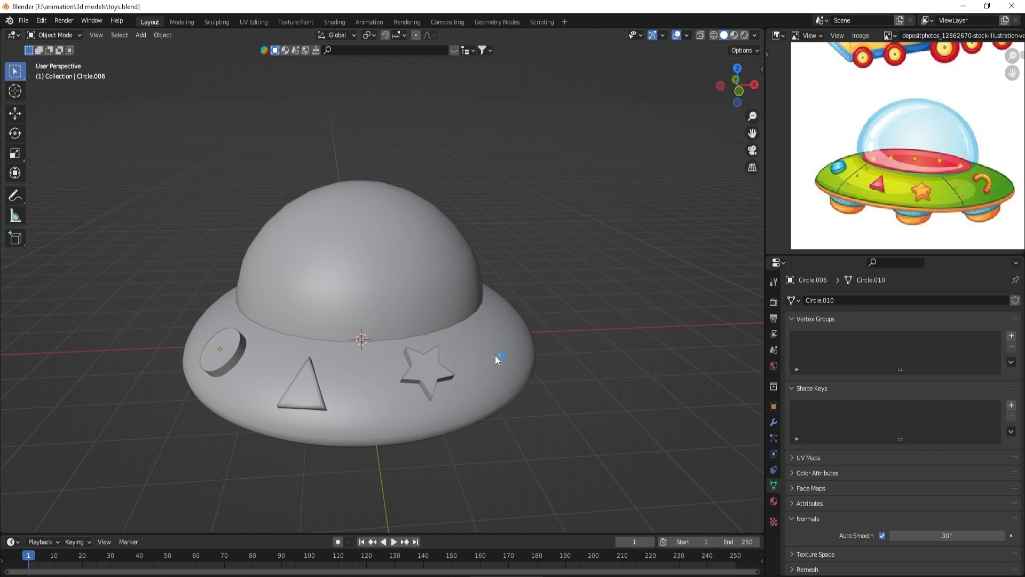
# - Place the 3D cursor on the saucer's slope beyond the star and add a circle mesh there
pyautogui.moveTo(533, 349); pyautogui.dragTo(469, 339, button='middle')
pyautogui.hotkey('shift', 'a')
pyautogui.moveTo(472, 341)
pyautogui.click(532, 120)
pyautogui.scroll(1, 556, 382)
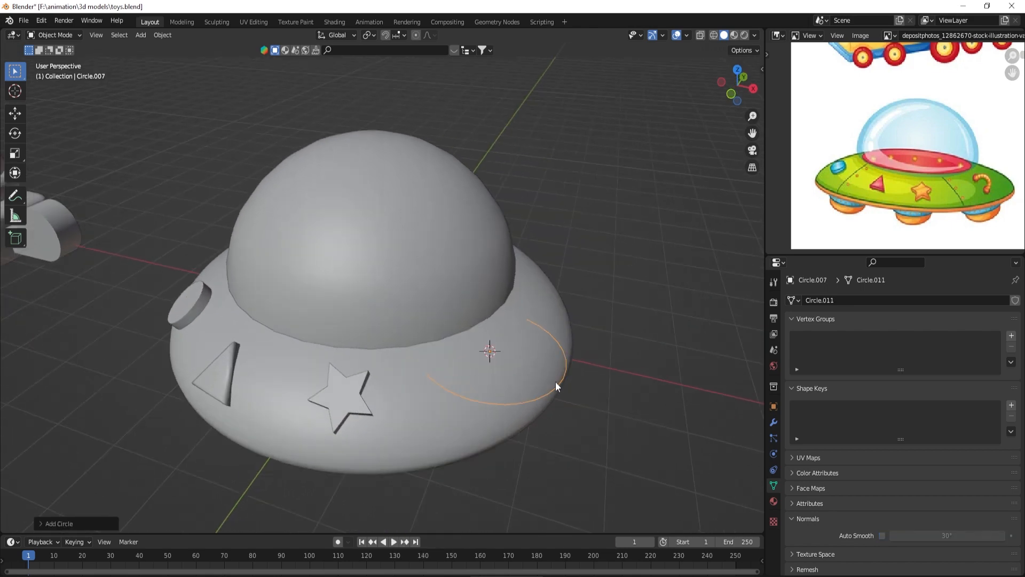
# - Scale the new circle down to a small button size and rotate it to match the slope
pyautogui.press('s')
pyautogui.keyDown('shift'); pyautogui.moveTo(556, 382); pyautogui.dragTo(587, 384, button='middle'); pyautogui.keyUp('shift')
pyautogui.scroll(4, 484, 338)
pyautogui.press('s')
pyautogui.click(563, 389)
pyautogui.press('r')
# - Extrude the circle into a disc, inset its top face and extrude the inner face inward about 0.09 m
pyautogui.press('Tab')
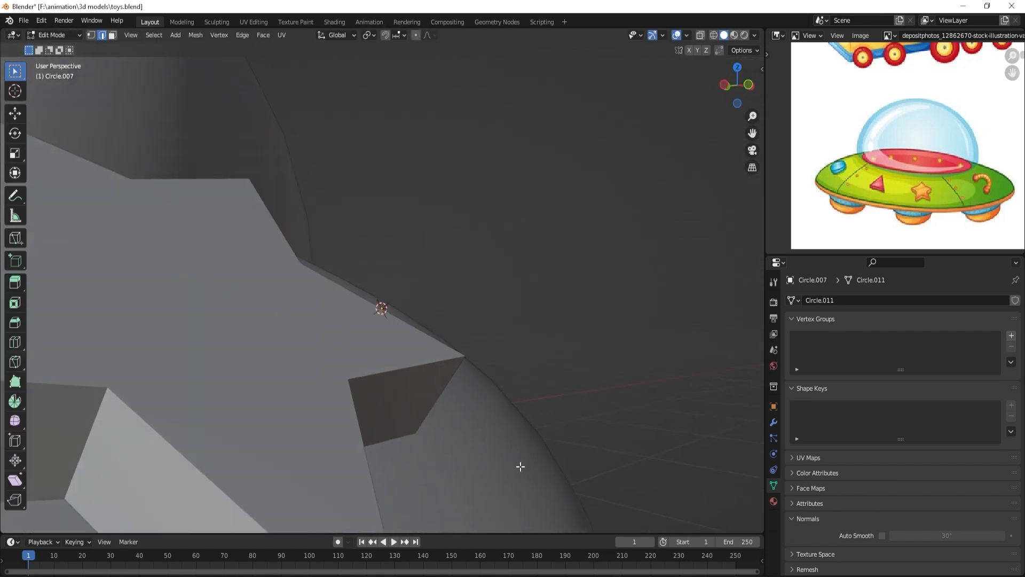
pyautogui.press('e')
pyautogui.click(476, 426)
pyautogui.moveTo(480, 416); pyautogui.dragTo(512, 363, button='middle')
pyautogui.press('i')
pyautogui.click(486, 378)
pyautogui.press('e')
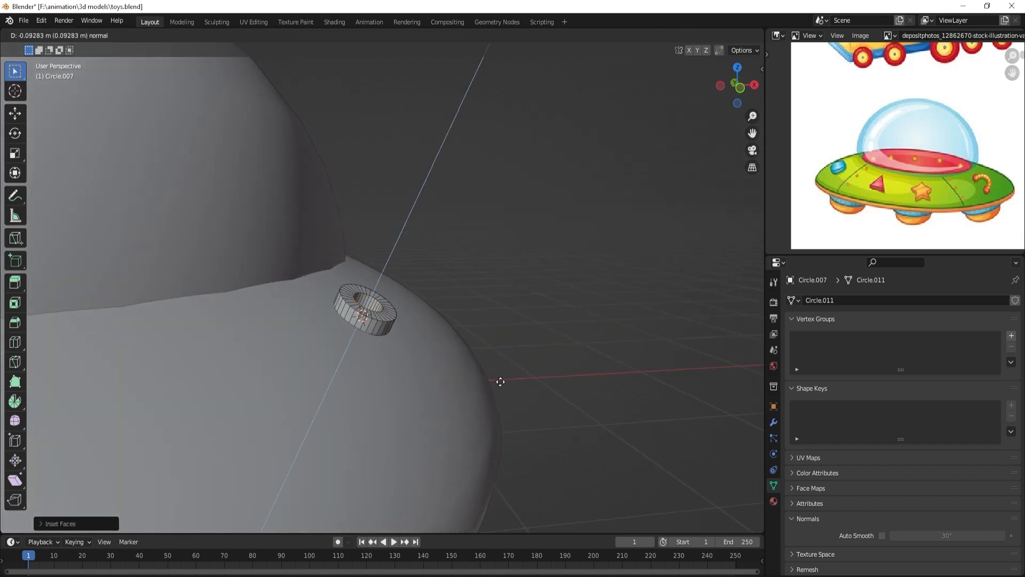
pyautogui.click(501, 382)
# - Shade the recessed ring smooth and enable Auto Smooth at 30°
pyautogui.press('Tab')
pyautogui.moveTo(417, 382); pyautogui.dragTo(437, 380, button='middle')
pyautogui.rightClick(461, 330)
pyautogui.click(461, 330)
pyautogui.click(882, 535)
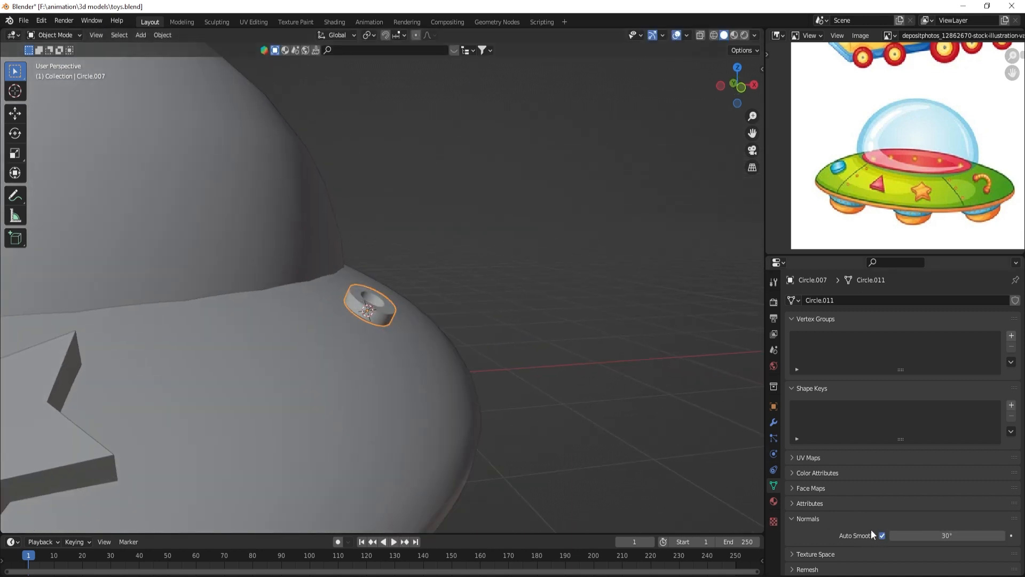
# - Adjust the ring on the slope, then duplicate it lower down near the rim and rotate the copy to fit
pyautogui.moveTo(513, 417); pyautogui.dragTo(518, 460, button='middle')
pyautogui.press('g')
pyautogui.hotkey('shift', 'd')
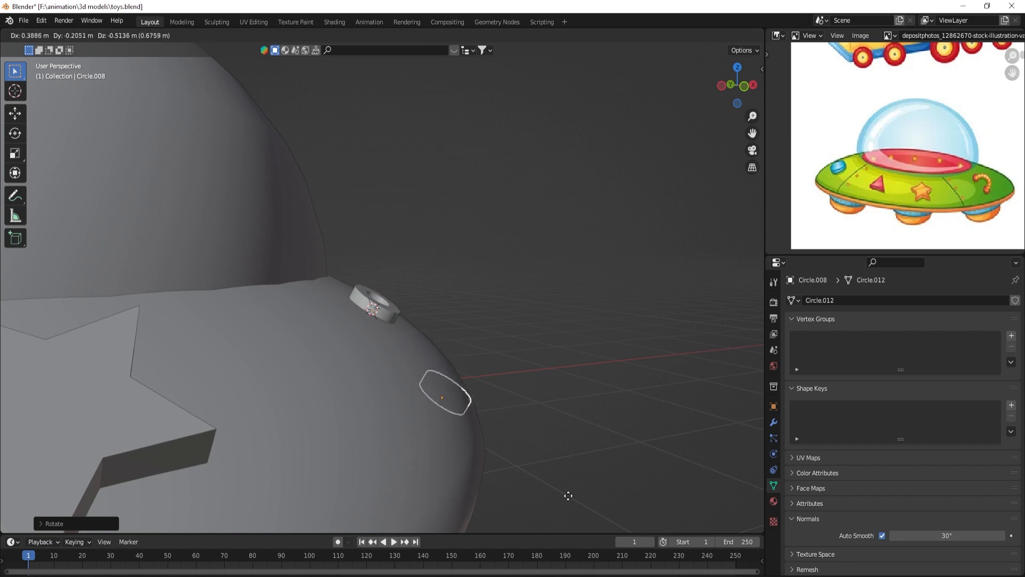
pyautogui.click(592, 500)
pyautogui.moveTo(593, 501); pyautogui.dragTo(572, 435, button='middle')
pyautogui.press('r')
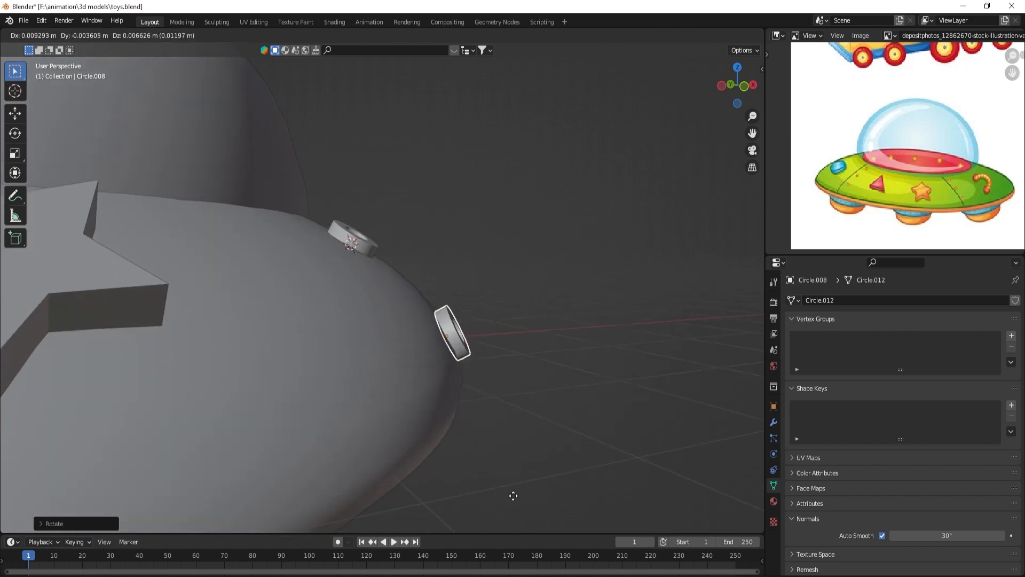
pyautogui.click(511, 489)
# - Fine-tune the lower ring's rotation and position below the first ring, then deselect it and save the file
pyautogui.moveTo(511, 486); pyautogui.dragTo(431, 354, button='middle')
pyautogui.press('r')
pyautogui.press('g')
pyautogui.click(453, 441)
pyautogui.click(568, 273)
pyautogui.hotkey('alt', 'a')
pyautogui.keyDown('shift'); pyautogui.moveTo(396, 223); pyautogui.dragTo(428, 287, button='middle'); pyautogui.keyUp('shift')
pyautogui.hotkey('ctrl', 's')
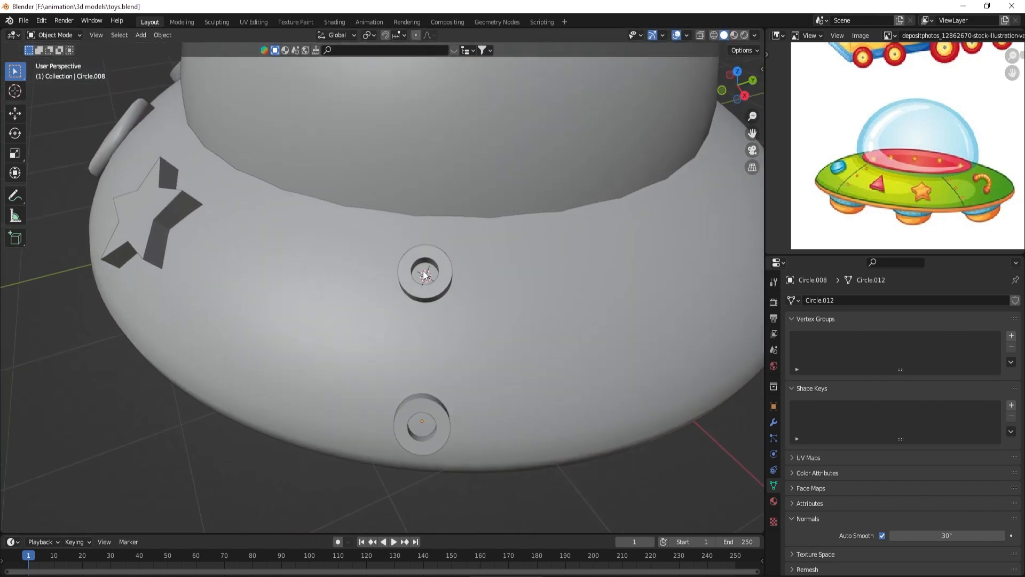
# - Separate the upper ring's inner face into its own object
pyautogui.click(423, 270)
pyautogui.click(423, 271)
pyautogui.press('Tab')
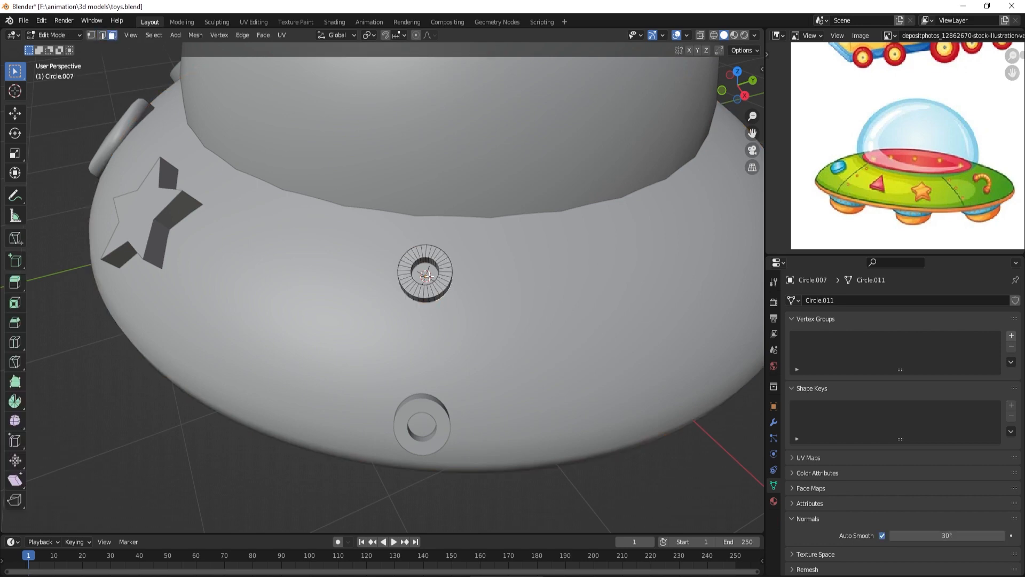
pyautogui.scroll(5, 445, 298)
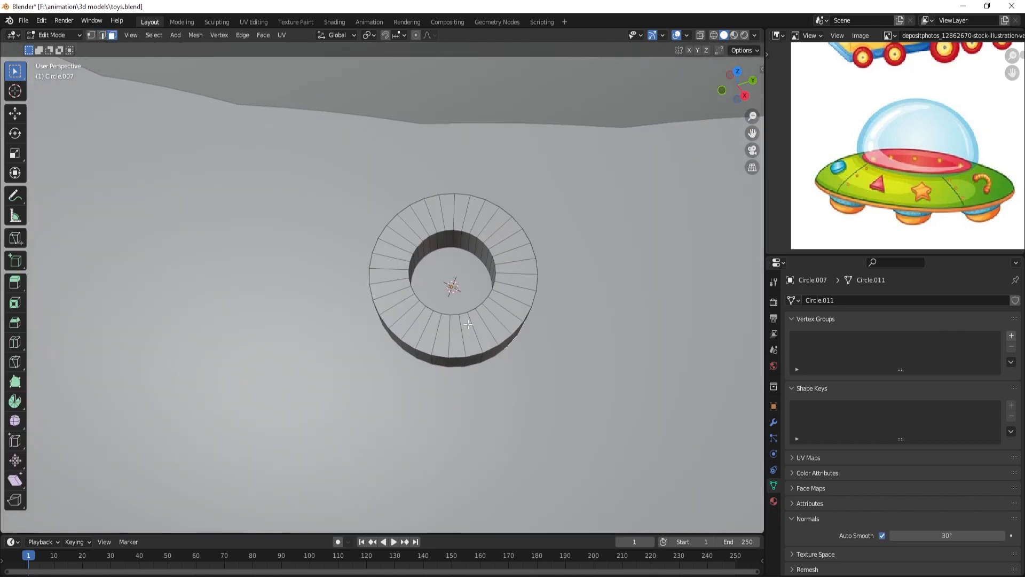
pyautogui.press('g')
pyautogui.rightClick(488, 347)
pyautogui.scroll(2, 502, 291)
pyautogui.scroll(-2, 505, 299)
pyautogui.scroll(-3, 510, 320)
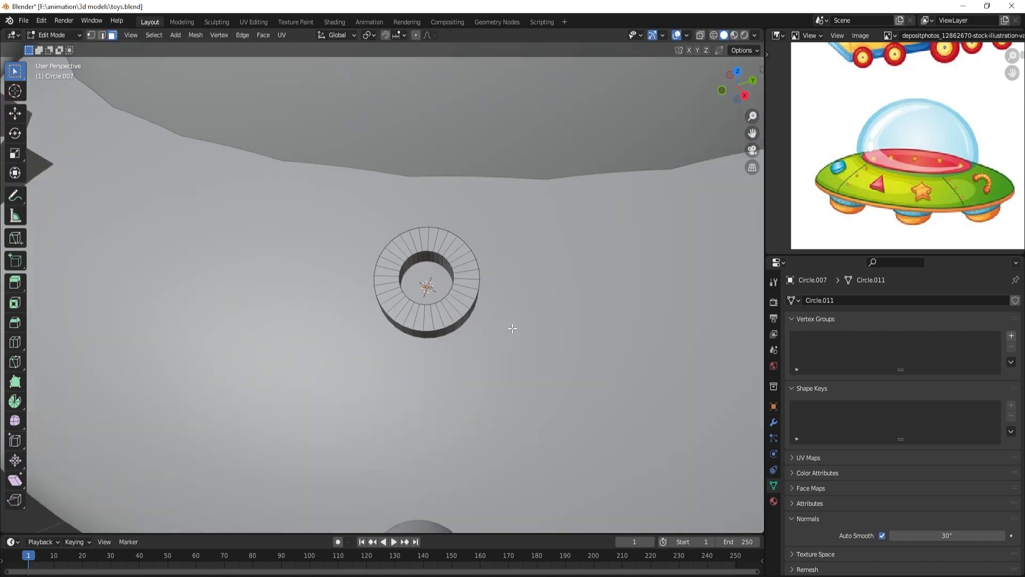
pyautogui.press('Tab')
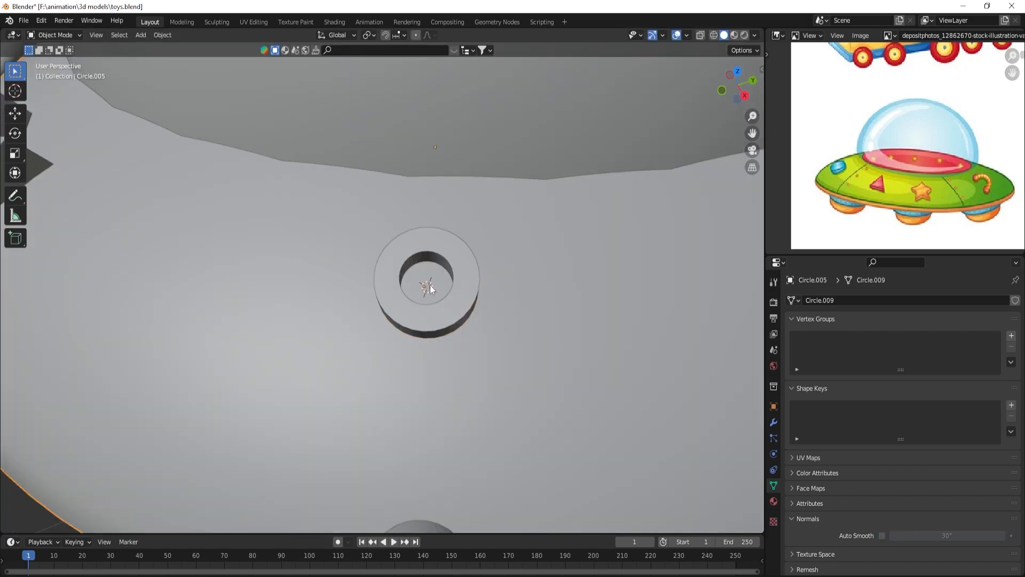
pyautogui.moveTo(439, 297); pyautogui.dragTo(209, 426, button='middle')
pyautogui.click(209, 426)
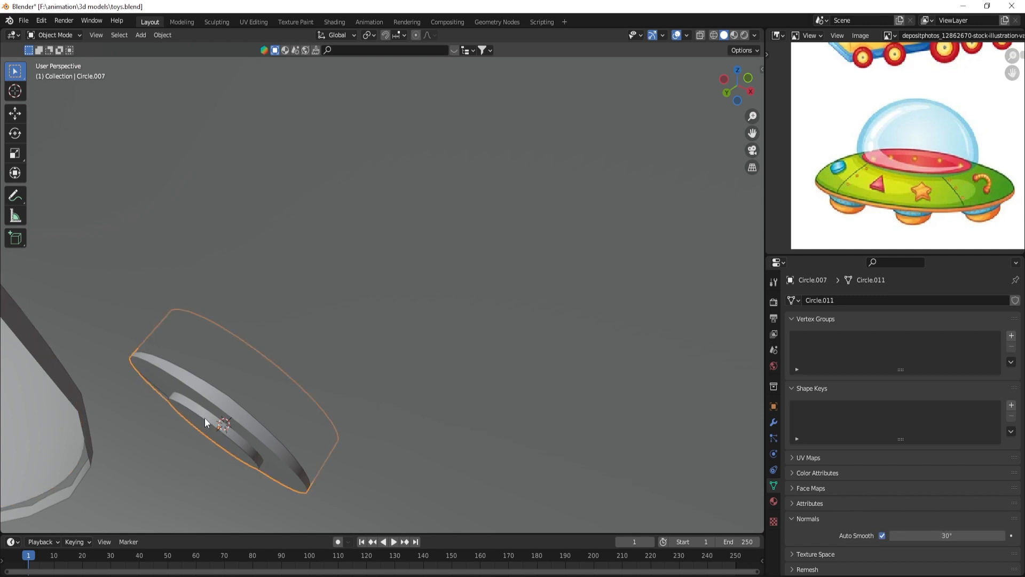
pyautogui.press('g')
pyautogui.rightClick(196, 446)
pyautogui.moveTo(195, 446); pyautogui.dragTo(394, 315, button='middle')
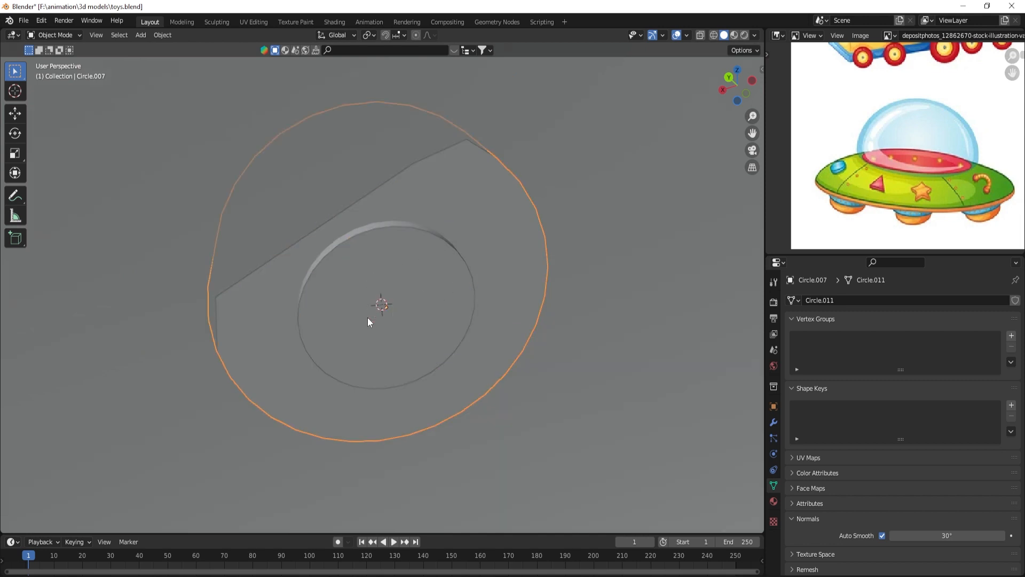
pyautogui.keyDown('shift'); pyautogui.click(368, 317); pyautogui.keyUp('shift')
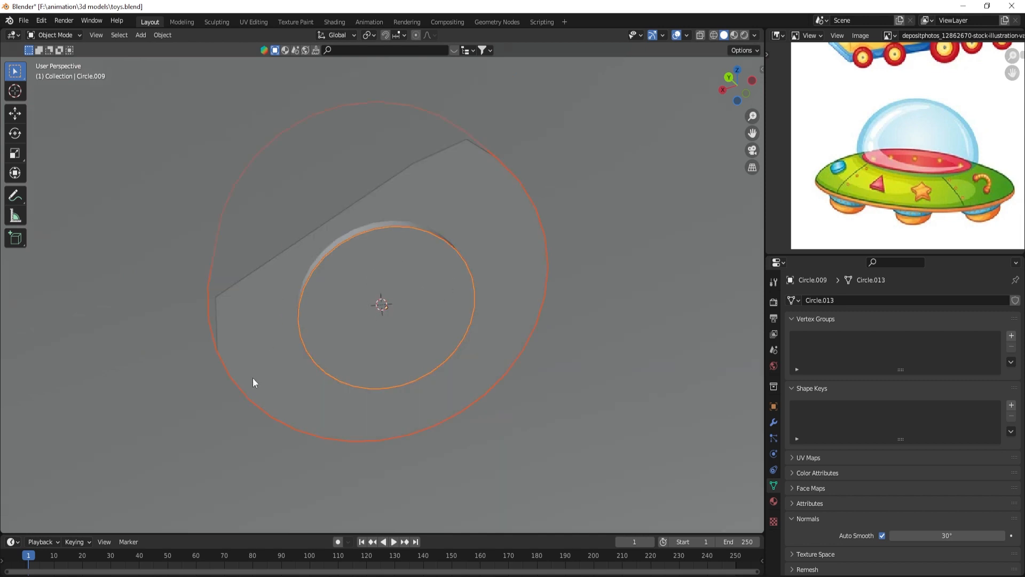
pyautogui.click(235, 370)
# - Try to reposition the upper ring on the slope, then undo the move
pyautogui.moveTo(348, 322); pyautogui.dragTo(326, 287, button='middle')
pyautogui.press('g')
pyautogui.click(332, 278)
pyautogui.click(319, 360)
pyautogui.moveTo(319, 360); pyautogui.dragTo(312, 297, button='middle')
pyautogui.scroll(-3, 243, 351)
pyautogui.press('KP_1')
pyautogui.moveTo(378, 332); pyautogui.dragTo(350, 274, button='middle')
pyautogui.hotkey('ctrl', 'z')
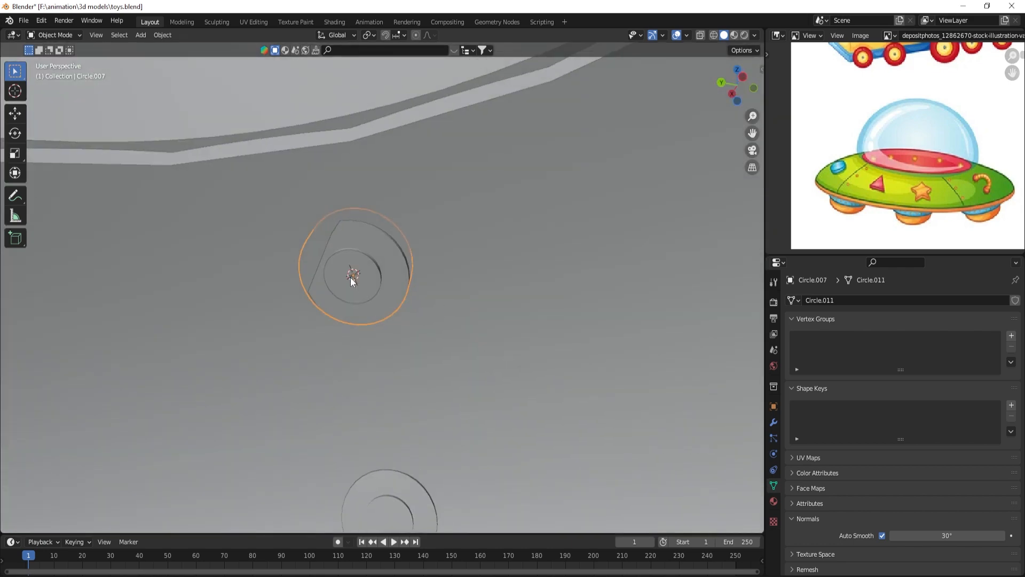
# - Temporarily hide the upper ring to check the separated inner disc, then reveal it again
pyautogui.press('h')
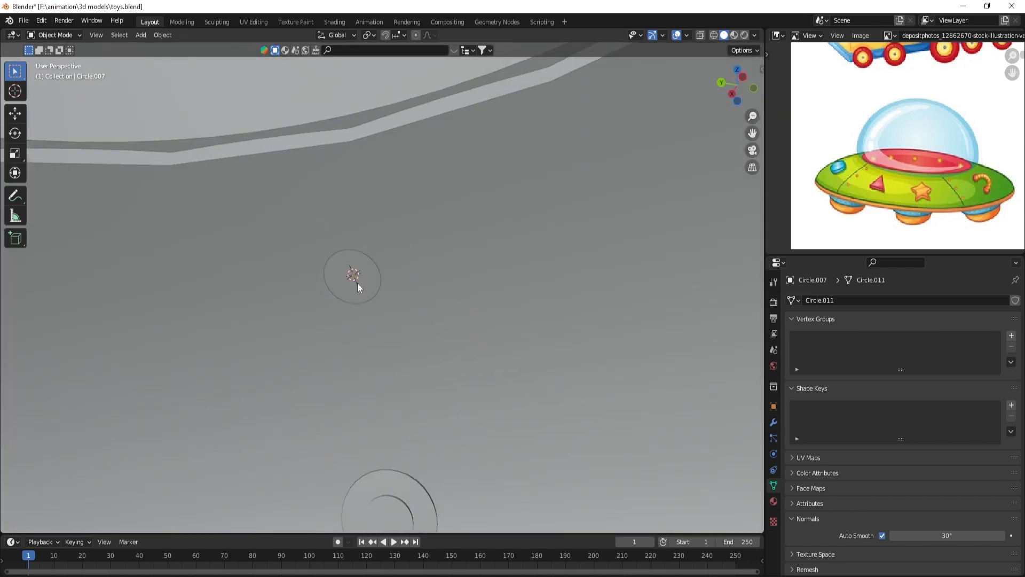
pyautogui.hotkey('alt', 'h')
pyautogui.press('h')
pyautogui.moveTo(357, 283); pyautogui.dragTo(259, 355, button='middle')
pyautogui.hotkey('alt', 'h')
pyautogui.moveTo(334, 289); pyautogui.dragTo(343, 273, button='middle')
# - Move and rotate the upper ring so it sits flush on the saucer's slope
pyautogui.press('g')
pyautogui.click(354, 307)
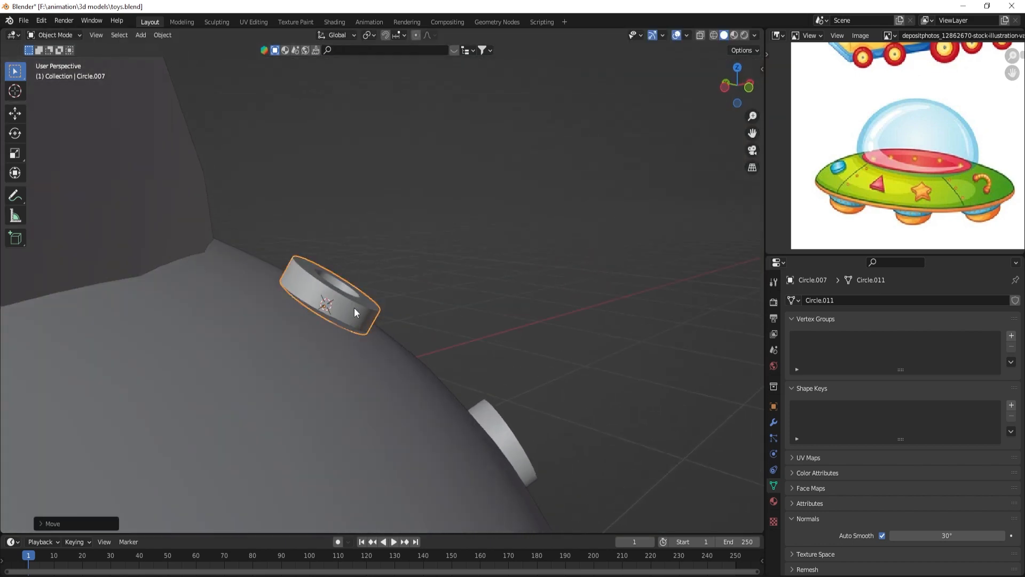
pyautogui.press('r')
pyautogui.click(312, 352)
pyautogui.moveTo(312, 351); pyautogui.dragTo(376, 321, button='middle')
# - Rotate and move the separated inner disc to fit inside the upper ring's hole
pyautogui.click(324, 315)
pyautogui.press('r')
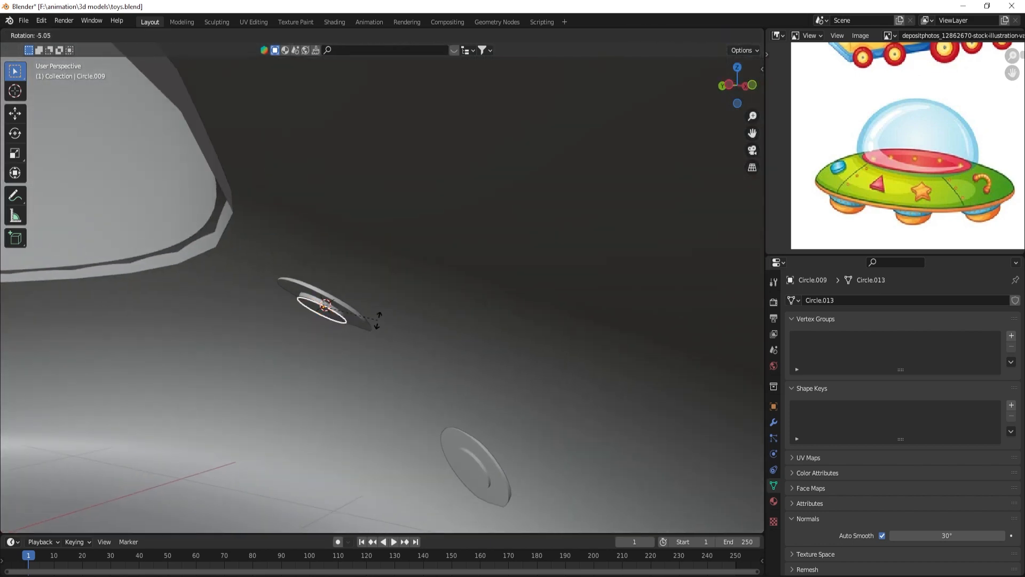
pyautogui.click(377, 319)
pyautogui.press('KP_1')
pyautogui.press('g')
pyautogui.click(384, 302)
# - Extrude the inner disc into a short cylinder rising out of the upper ring and adjust its thickness
pyautogui.press('Tab')
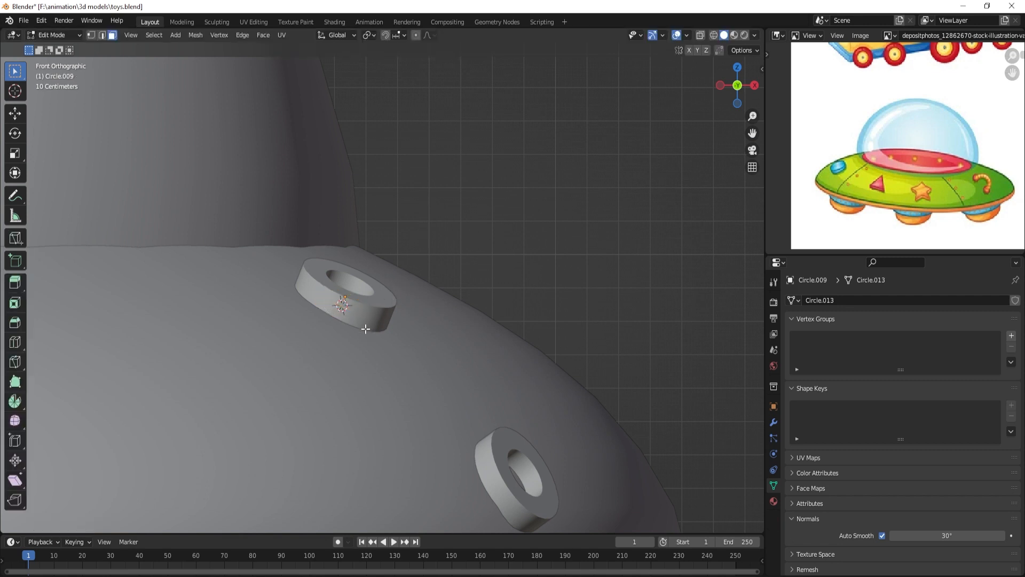
pyautogui.press('e')
pyautogui.click(389, 302)
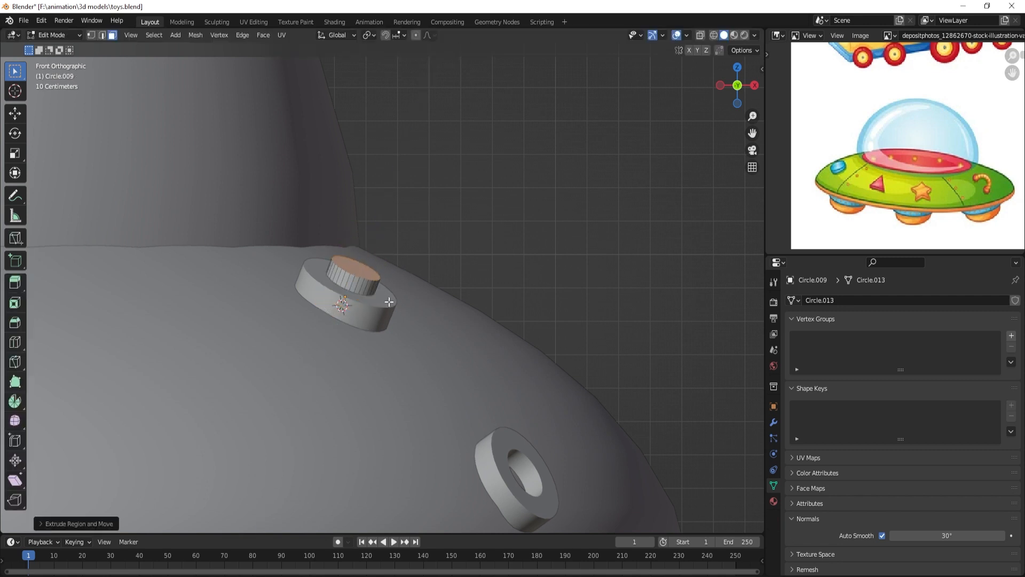
pyautogui.hotkey('alt', 's')
pyautogui.click(408, 250)
pyautogui.click(355, 274)
# - Extrude the cylinder's end face, then rotate and move it to start bending the tube outward
pyautogui.press('e')
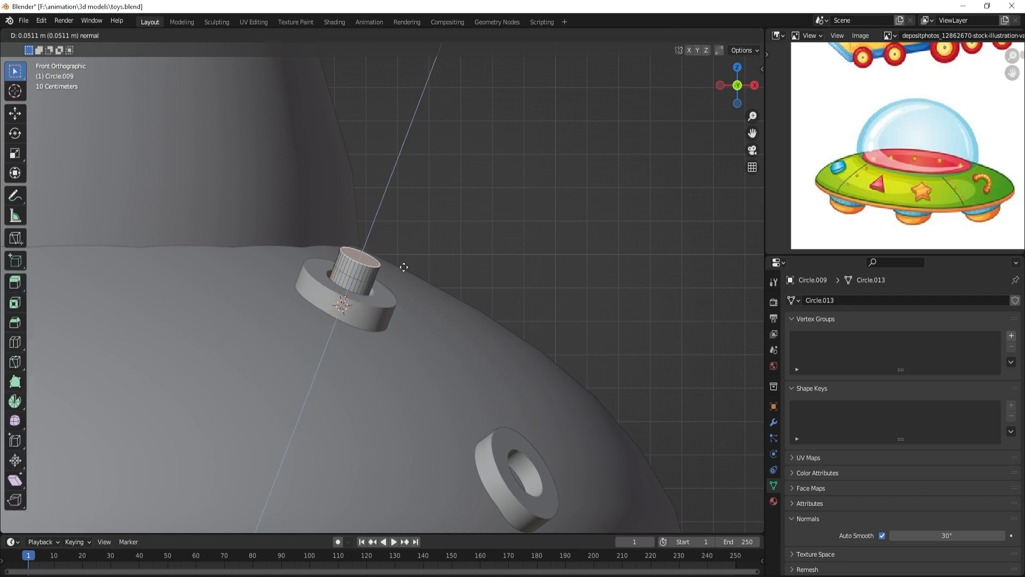
pyautogui.click(403, 261)
pyautogui.press('r')
pyautogui.click(395, 313)
pyautogui.press('g')
pyautogui.click(431, 279)
# - Extrude the bent tube further away from the upper ring, then move and rotate its end face
pyautogui.press('e')
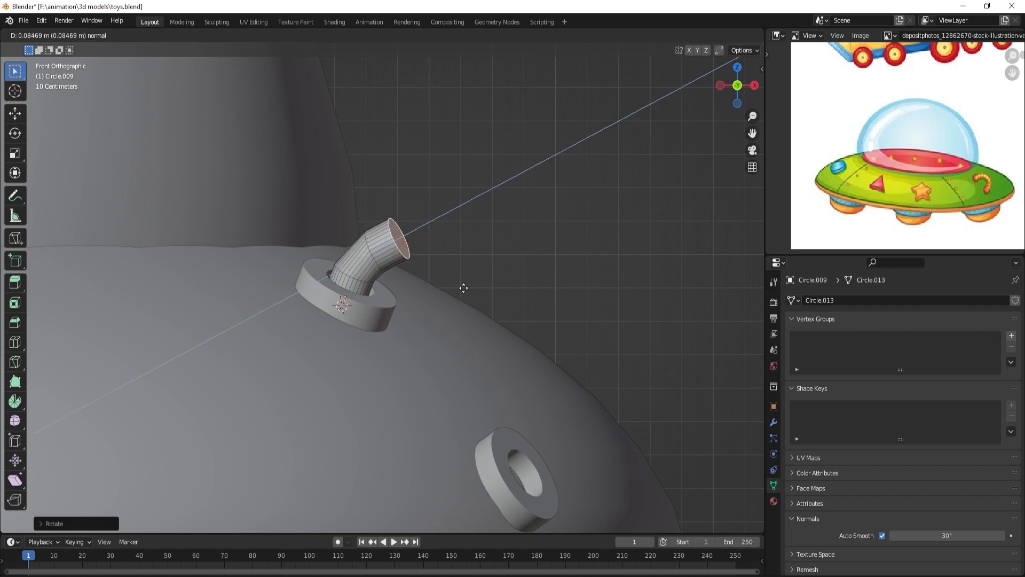
pyautogui.click(524, 299)
pyautogui.press('g')
pyautogui.click(499, 291)
pyautogui.press('r')
pyautogui.click(451, 329)
# - Shift the tube's end face and extrude a longer section down towards the lower ring
pyautogui.moveTo(451, 330); pyautogui.dragTo(229, 328, button='middle')
pyautogui.press('g')
pyautogui.click(266, 337)
pyautogui.hotkey('shift', 'd')
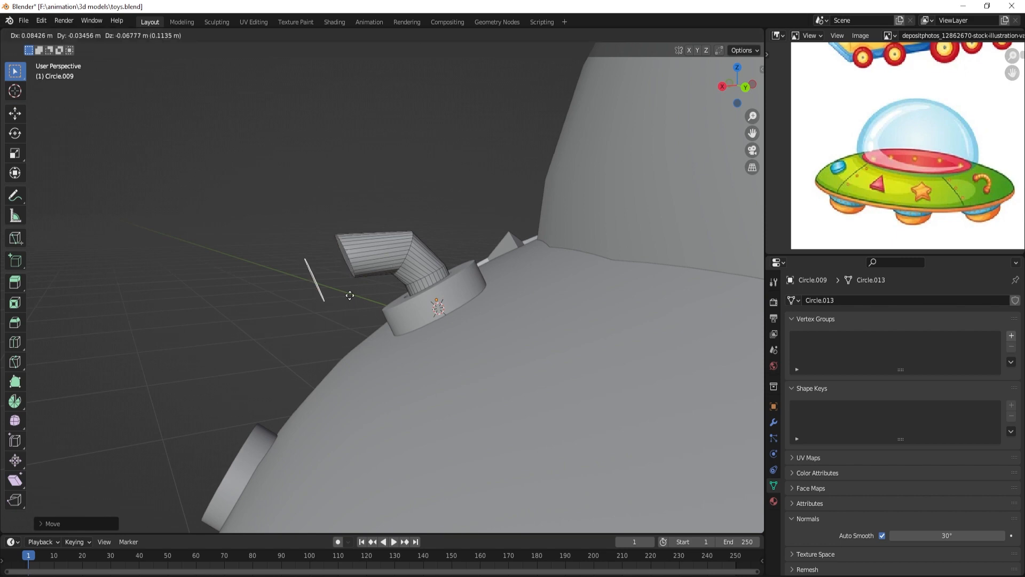
pyautogui.click(319, 320)
pyautogui.press('e')
pyautogui.click(289, 335)
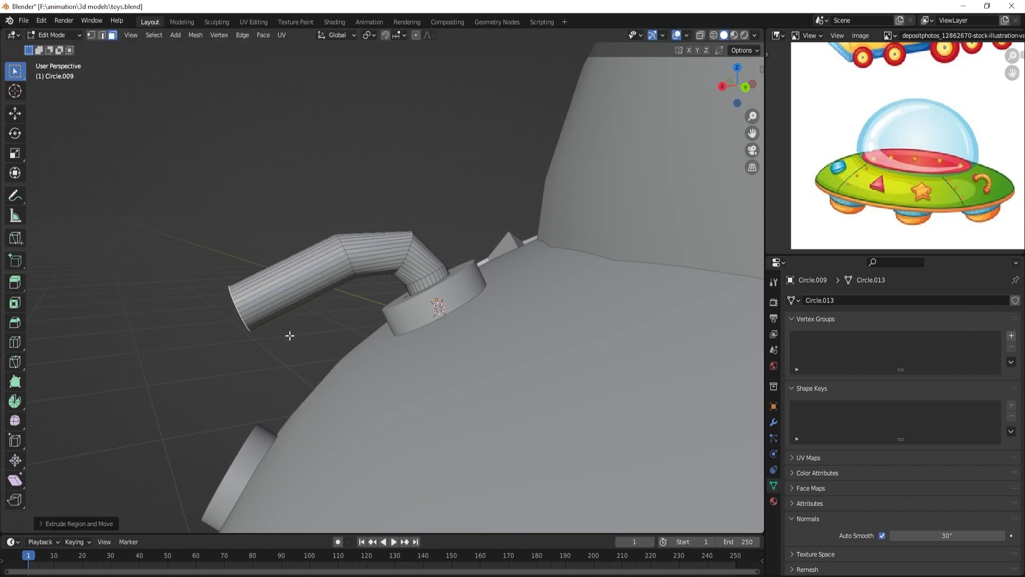
# - Move the tube's end face sideways and rotate it about the Z axis to aim at the lower ring
pyautogui.moveTo(290, 335); pyautogui.dragTo(423, 387, button='middle')
pyautogui.press('g')
pyautogui.click(403, 394)
pyautogui.press('r')
pyautogui.press('z')
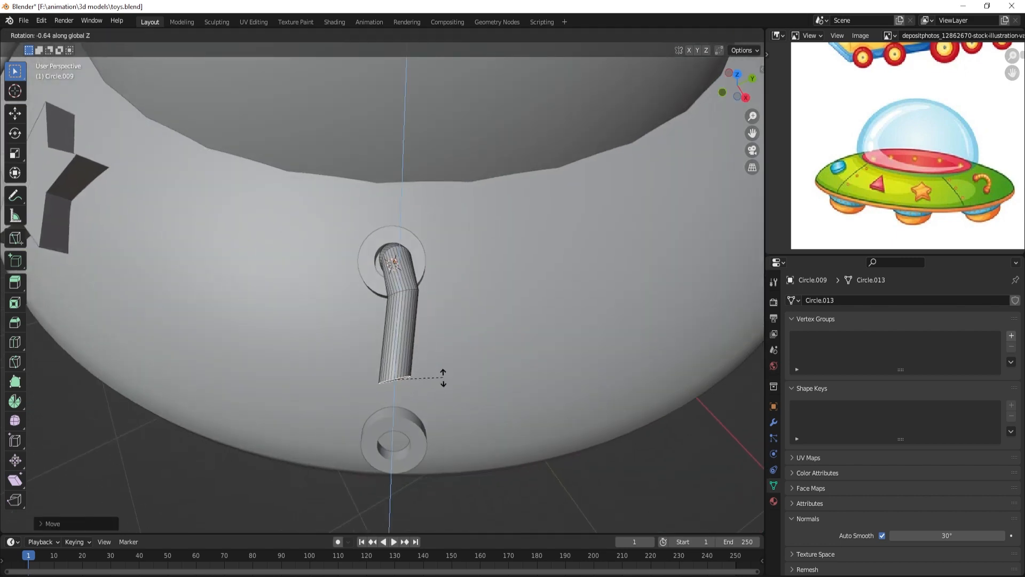
pyautogui.click(443, 374)
# - Move the edge loop at the tube's middle bend and rotate it about Z to straighten the tube between the rings
pyautogui.press('2')
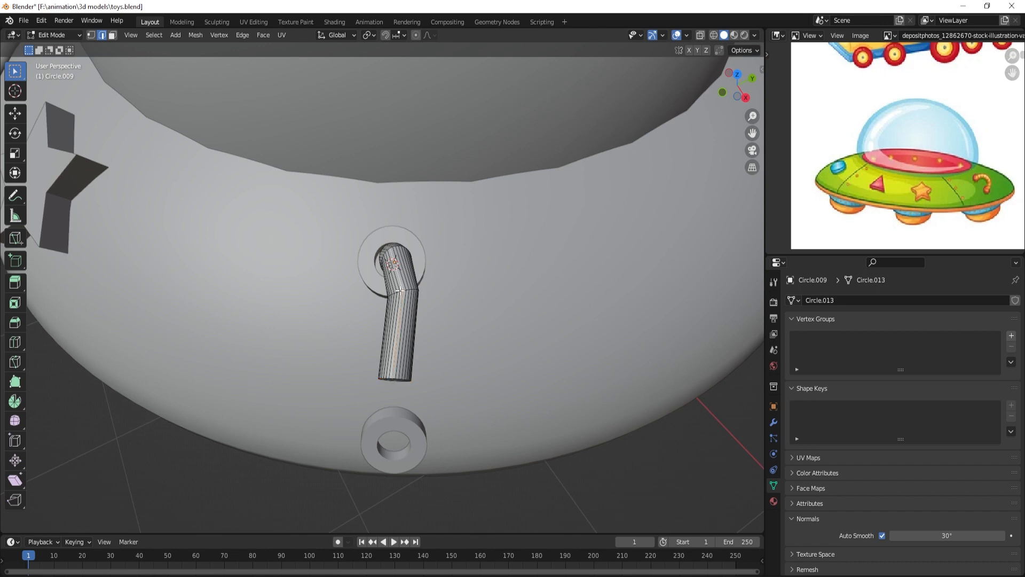
pyautogui.press('g')
pyautogui.click(431, 300)
pyautogui.press('r')
pyautogui.press('z')
pyautogui.click(444, 307)
pyautogui.press('g')
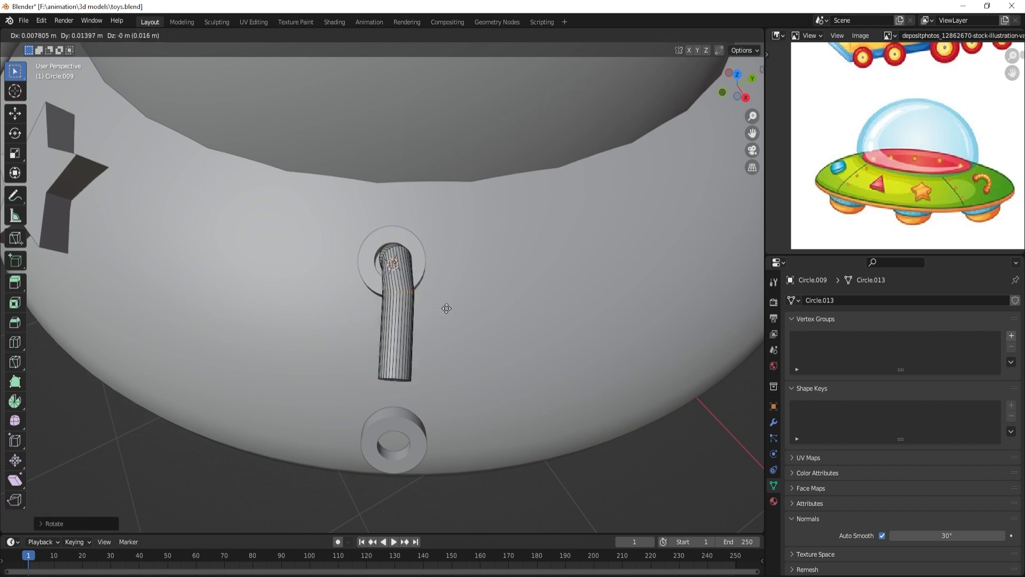
# - Reselect the tube's end face and reposition it above the slope between the two rings
pyautogui.press('3')
pyautogui.click(394, 381)
pyautogui.scroll(1, 413, 384)
pyautogui.keyDown('shift'); pyautogui.moveTo(413, 385); pyautogui.dragTo(476, 240, button='middle'); pyautogui.keyUp('shift')
pyautogui.press('g')
pyautogui.click(387, 282)
pyautogui.press('g')
pyautogui.click(463, 241)
# - Extrude the tube's end into a further section angled down past the lower ring
pyautogui.press('e')
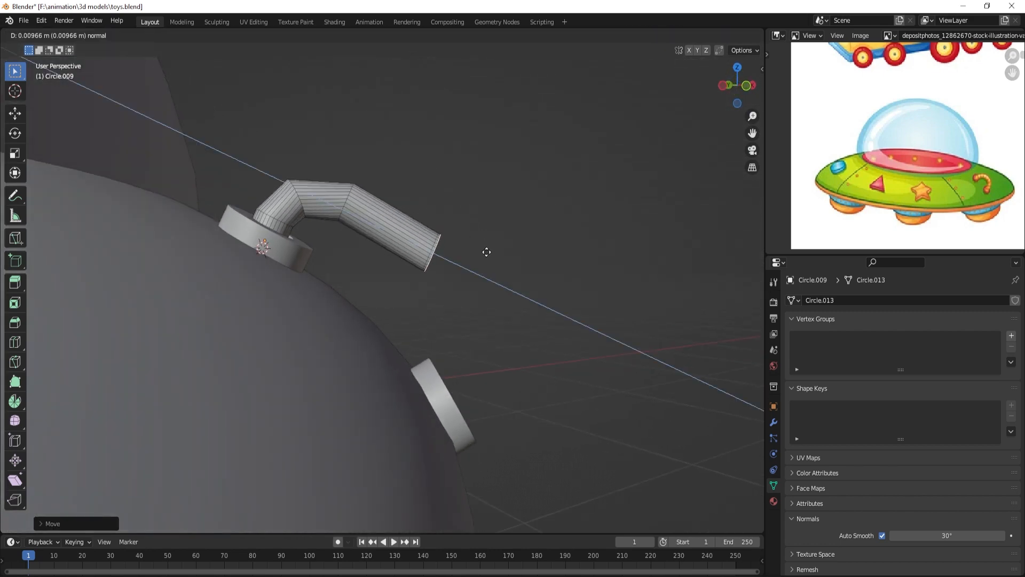
pyautogui.click(489, 259)
pyautogui.press('r')
pyautogui.click(496, 271)
pyautogui.press('e')
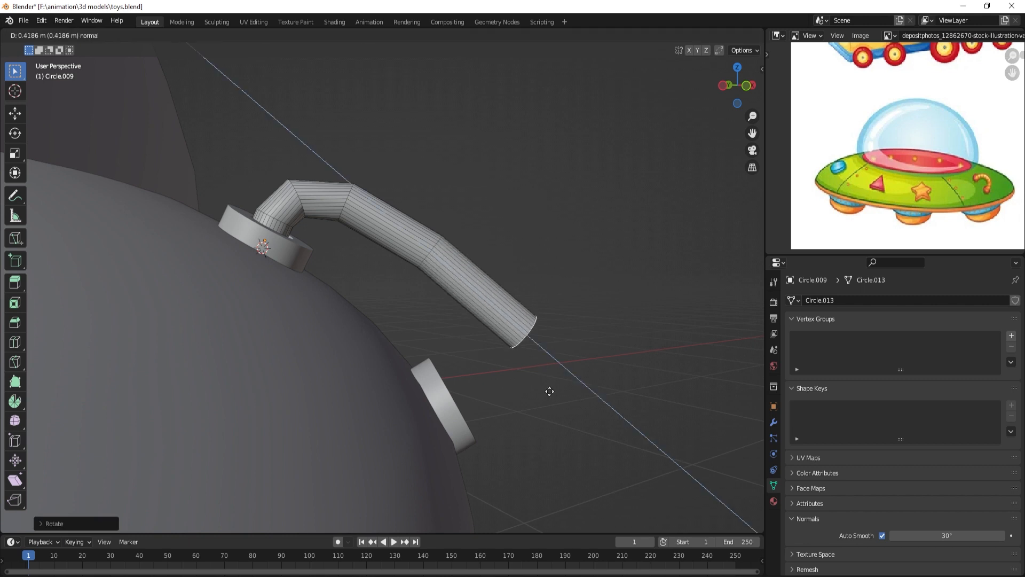
pyautogui.click(546, 386)
# - Pull the new section's end closer to the body and rotate it so the tube curves downward
pyautogui.press('g')
pyautogui.click(498, 344)
pyautogui.press('r')
pyautogui.click(513, 365)
pyautogui.keyDown('shift'); pyautogui.moveTo(514, 363); pyautogui.dragTo(476, 320, button='middle'); pyautogui.keyUp('shift')
pyautogui.press('r')
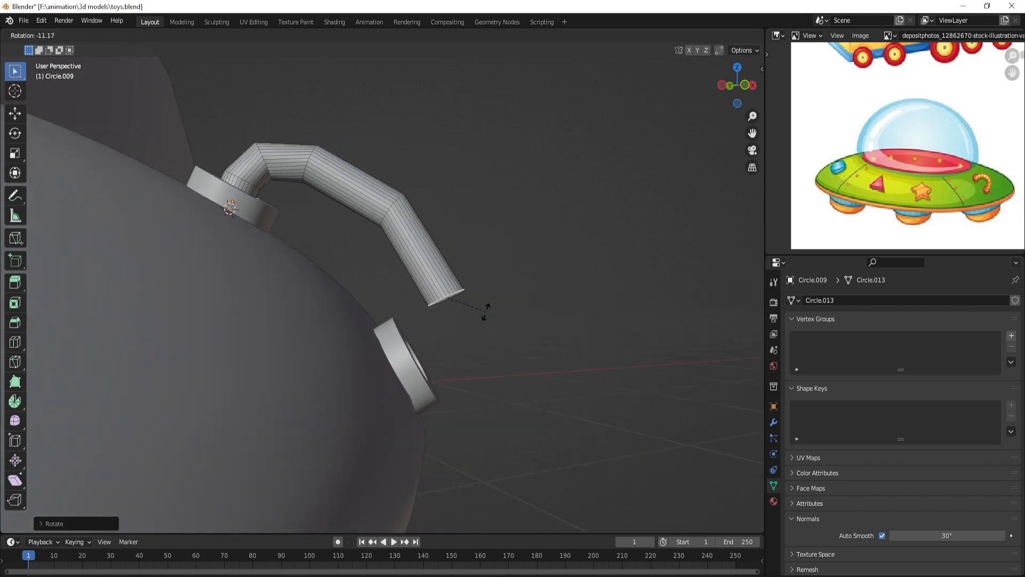
pyautogui.click(483, 305)
pyautogui.press('g')
pyautogui.click(479, 297)
# - Extrude a short section beside the lower ring, turning its end face further inward
pyautogui.press('e')
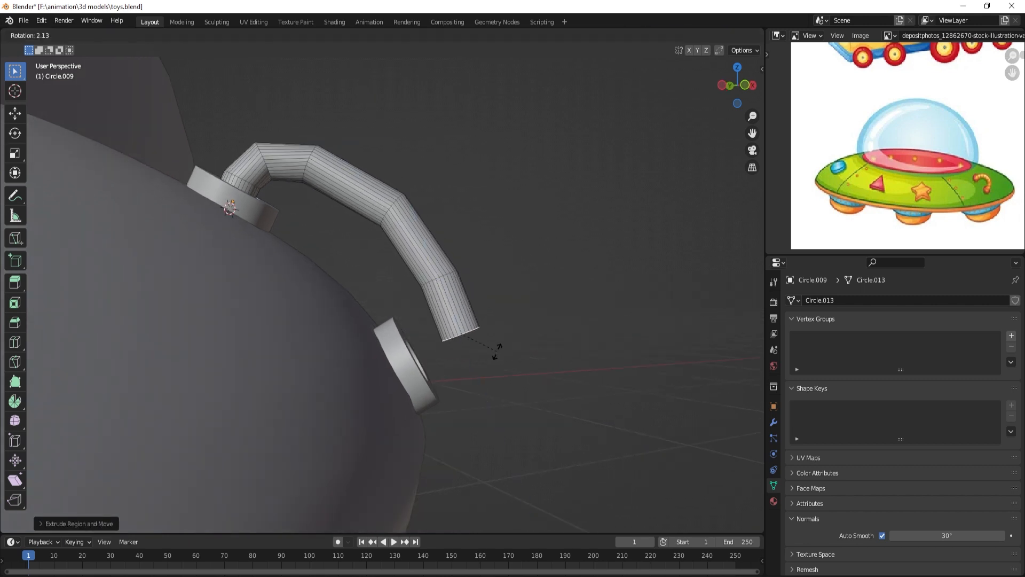
pyautogui.click(495, 351)
pyautogui.press('g')
pyautogui.click(477, 365)
pyautogui.moveTo(467, 367); pyautogui.dragTo(474, 371, button='middle')
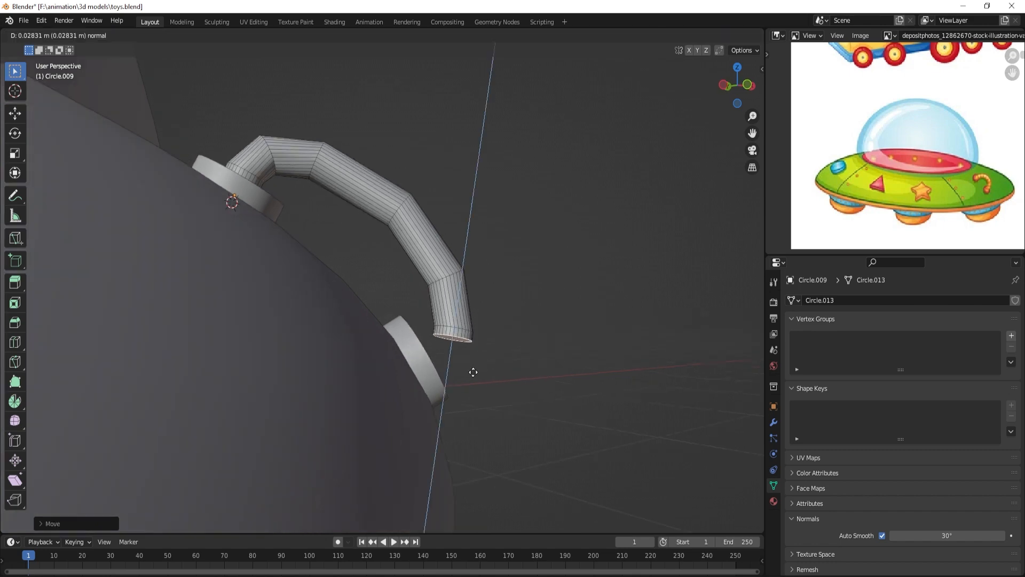
# - Extrude the tube's end back towards the body, then rotate and move it into the lower ring's hole
pyautogui.press('e')
pyautogui.click(418, 375)
pyautogui.press('r')
pyautogui.click(428, 438)
pyautogui.moveTo(427, 435); pyautogui.dragTo(323, 424, button='middle')
pyautogui.press('g')
pyautogui.click(352, 438)
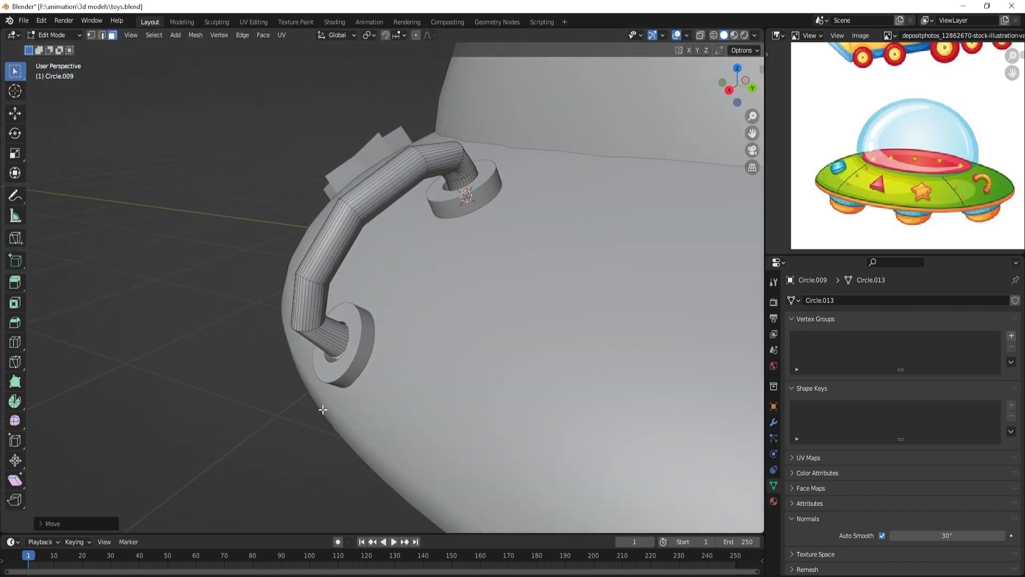
# - Extrude the tube's end deeper into the lower ring and reposition the edge loop at the last bend
pyautogui.moveTo(15, 71); pyautogui.dragTo(48, 97)
pyautogui.press('e')
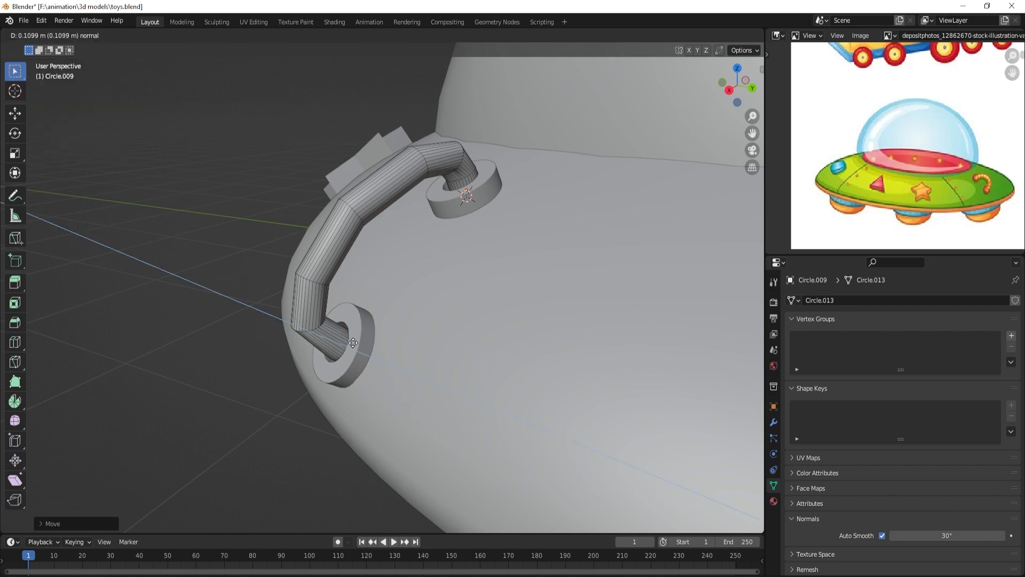
pyautogui.click(319, 314)
pyautogui.moveTo(313, 332); pyautogui.dragTo(529, 330, button='middle')
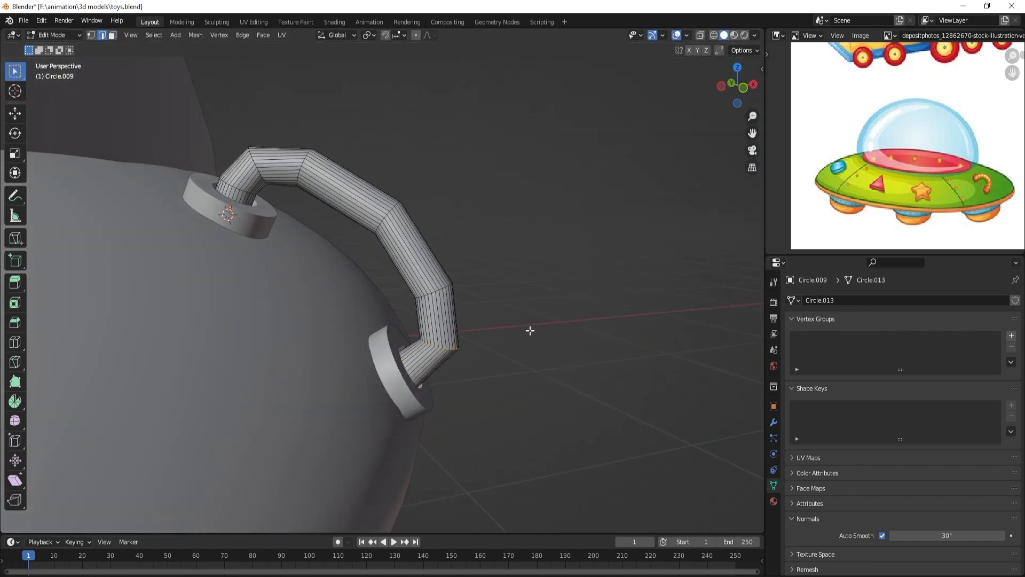
pyautogui.press('g')
pyautogui.click(524, 330)
# - Smooth the hook tube with a level 2 Subdivision Surface, save the file and deselect the tube
pyautogui.press('Tab')
pyautogui.hotkey('ctrl', '2')
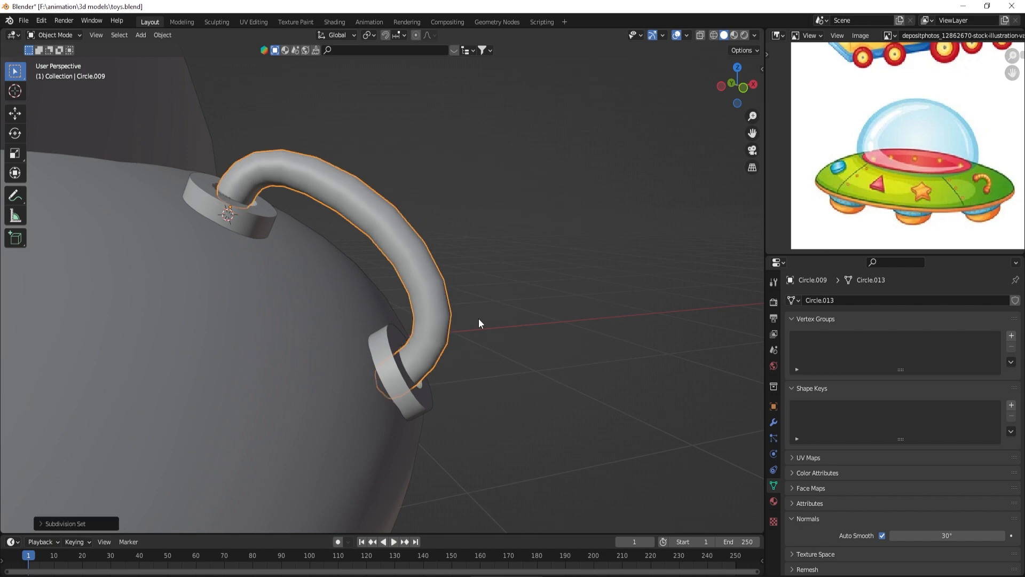
pyautogui.hotkey('ctrl', 's')
pyautogui.click(506, 256)
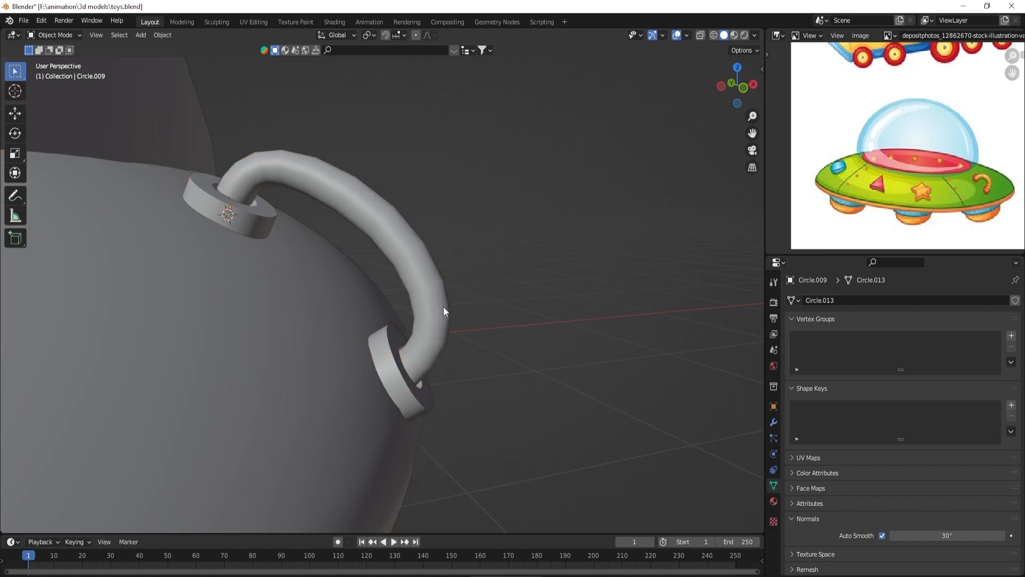
# - Adjust the rotation of the hook tube between its two rings
pyautogui.moveTo(444, 307); pyautogui.dragTo(305, 328, button='middle')
pyautogui.scroll(-7, 305, 329)
pyautogui.scroll(3, 444, 328)
pyautogui.click(446, 332)
pyautogui.press('r')
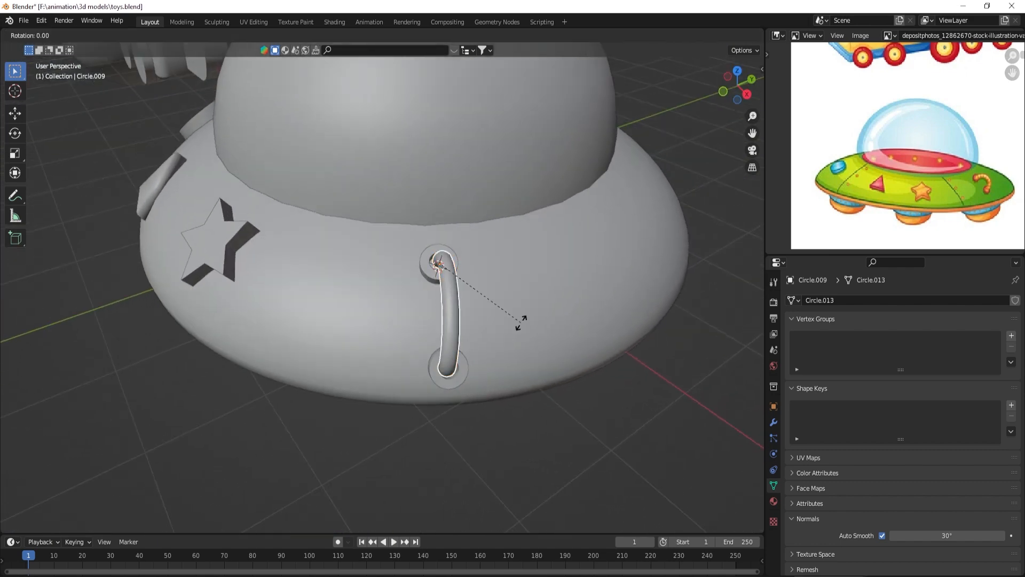
pyautogui.click(522, 323)
# - Duplicate the disc, triangle and star in top view and rotate the copies around the 3D cursor to the saucer's opposite side
pyautogui.scroll(-8, 443, 296)
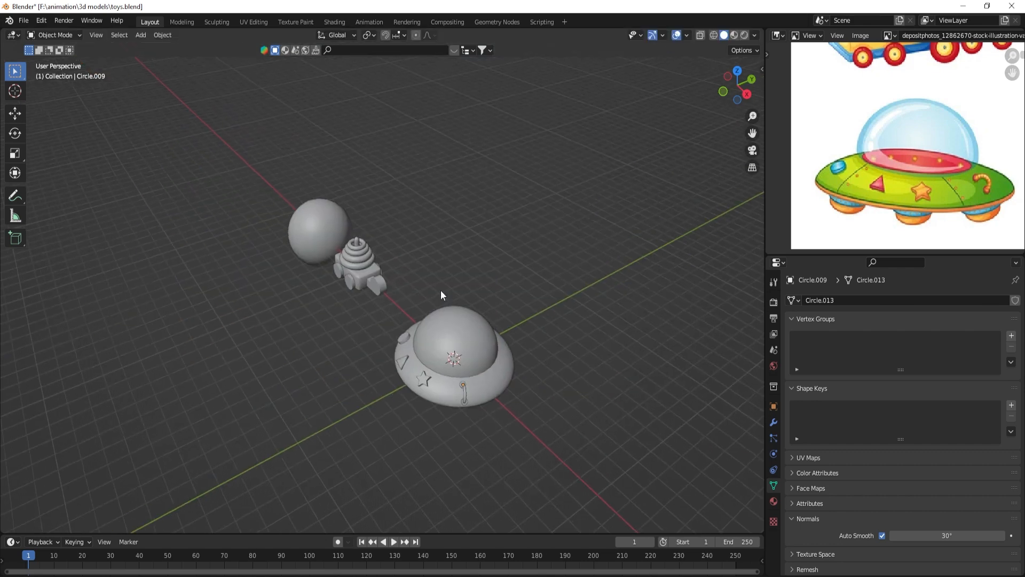
pyautogui.scroll(5, 533, 303)
pyautogui.moveTo(420, 292); pyautogui.dragTo(467, 385, button='middle')
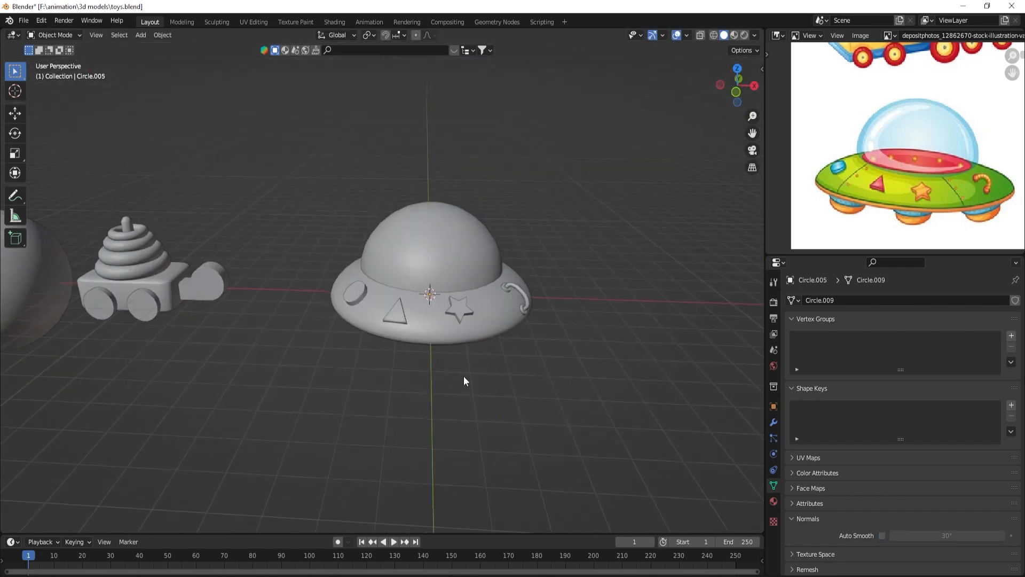
pyautogui.scroll(5, 479, 342)
pyautogui.keyDown('shift'); pyautogui.moveTo(516, 317); pyautogui.dragTo(467, 359, button='middle'); pyautogui.keyUp('shift')
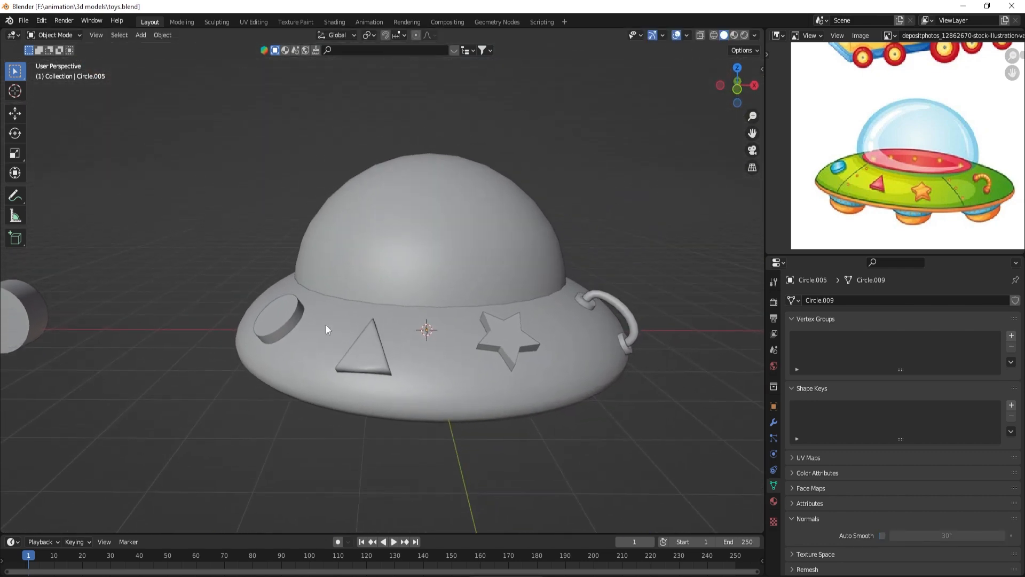
pyautogui.moveTo(393, 311); pyautogui.dragTo(306, 428, button='middle')
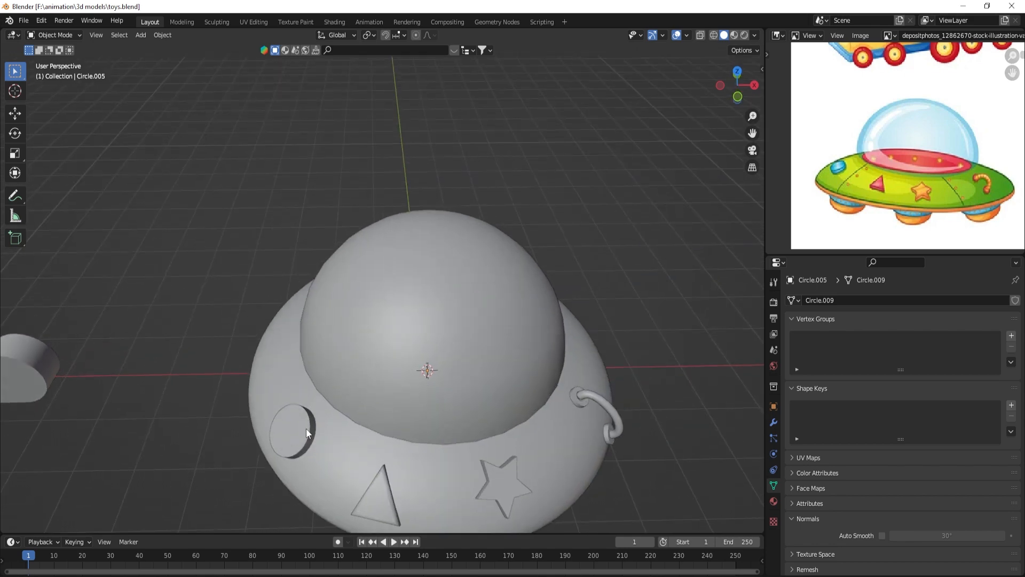
pyautogui.keyDown('shift'); pyautogui.click(377, 495); pyautogui.keyUp('shift')
pyautogui.keyDown('shift'); pyautogui.click(489, 483); pyautogui.keyUp('shift')
pyautogui.press('KP_7')
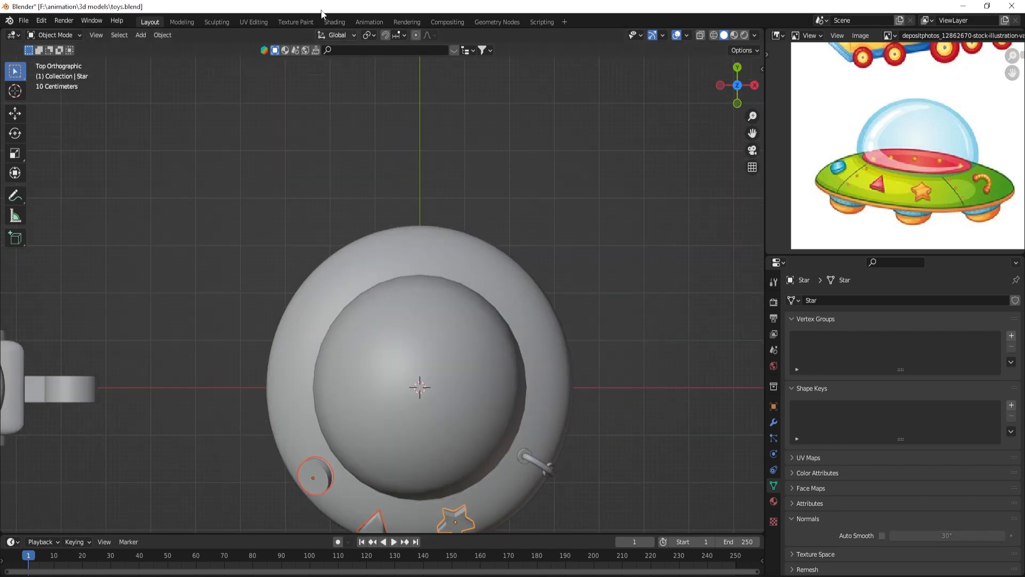
pyautogui.click(368, 35)
pyautogui.click(423, 77)
pyautogui.press('r')
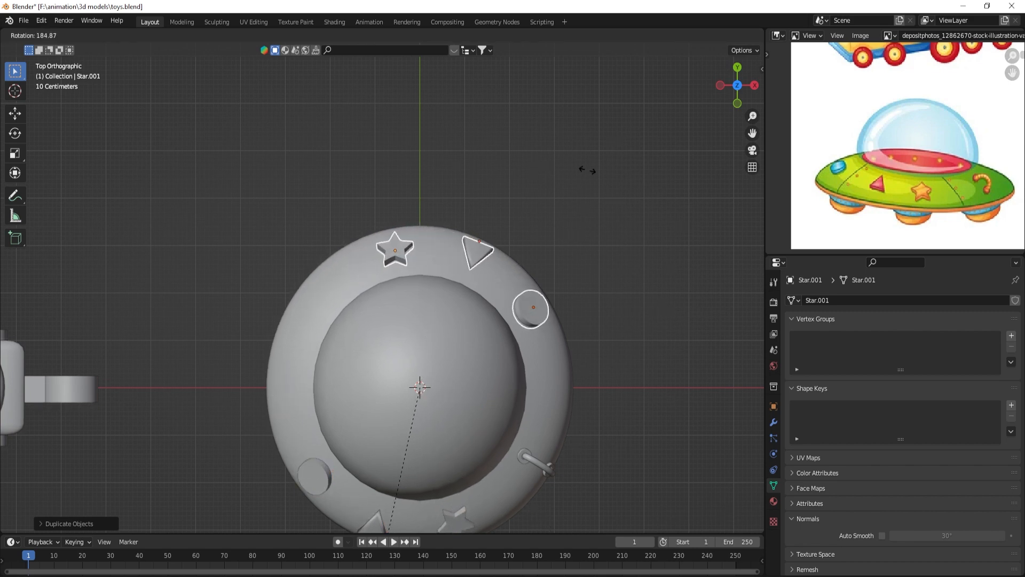
pyautogui.click(140, 182)
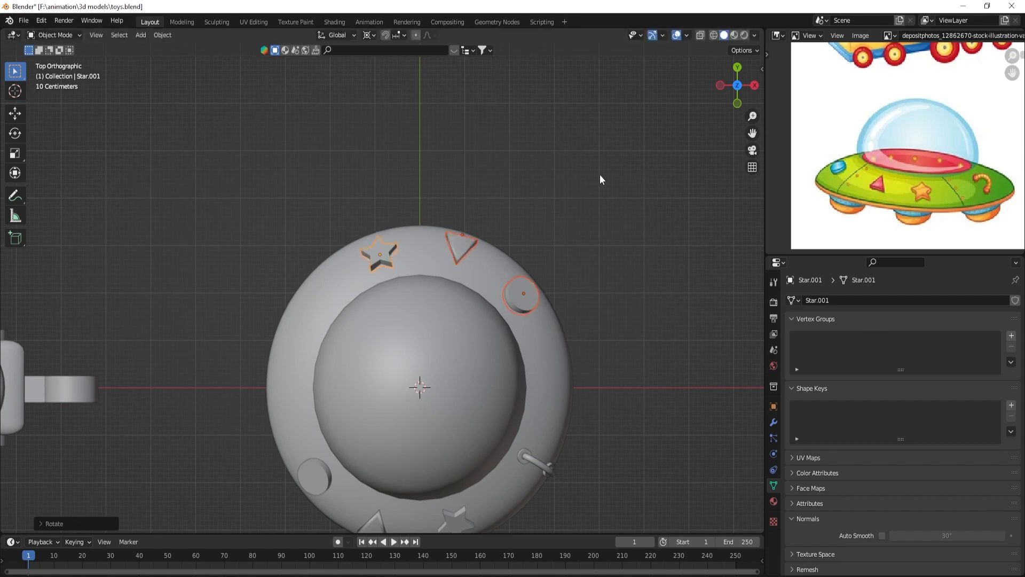
pyautogui.moveTo(538, 438); pyautogui.dragTo(403, 380, button='middle')
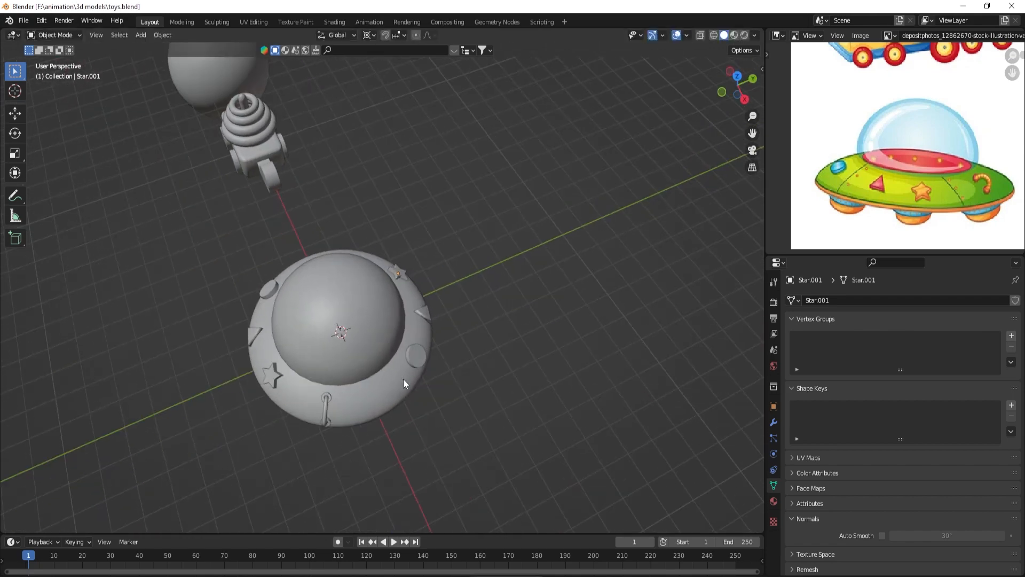
# - In top view, rotate the copied disc, triangle and star around the 3D cursor to spread them along the saucer's rear rim
pyautogui.click(410, 359)
pyautogui.press('KP_7')
pyautogui.press('r')
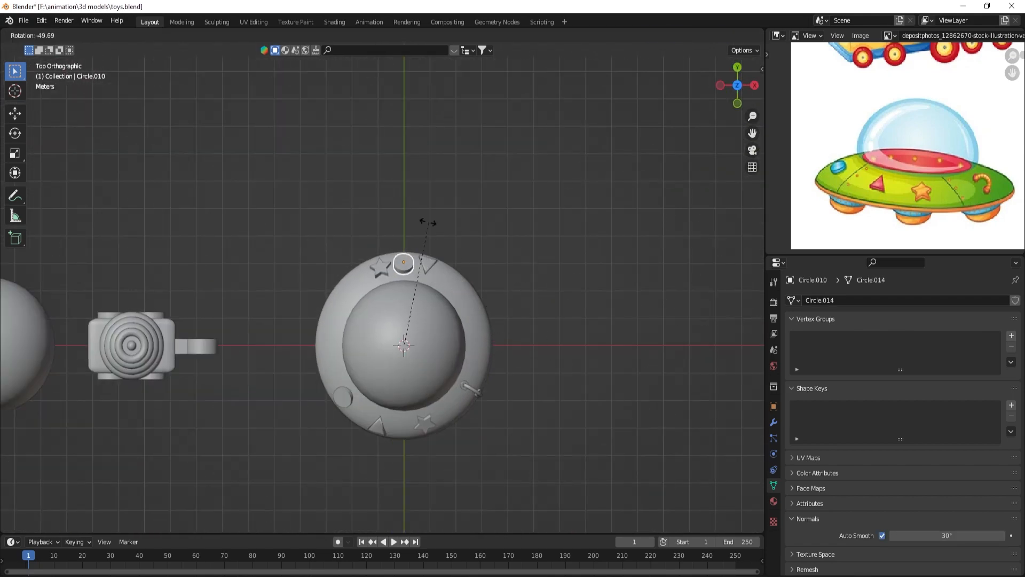
pyautogui.click(428, 222)
pyautogui.click(432, 265)
pyautogui.press('r')
pyautogui.click(501, 341)
pyautogui.click(401, 264)
pyautogui.press('r')
pyautogui.click(435, 268)
pyautogui.click(385, 267)
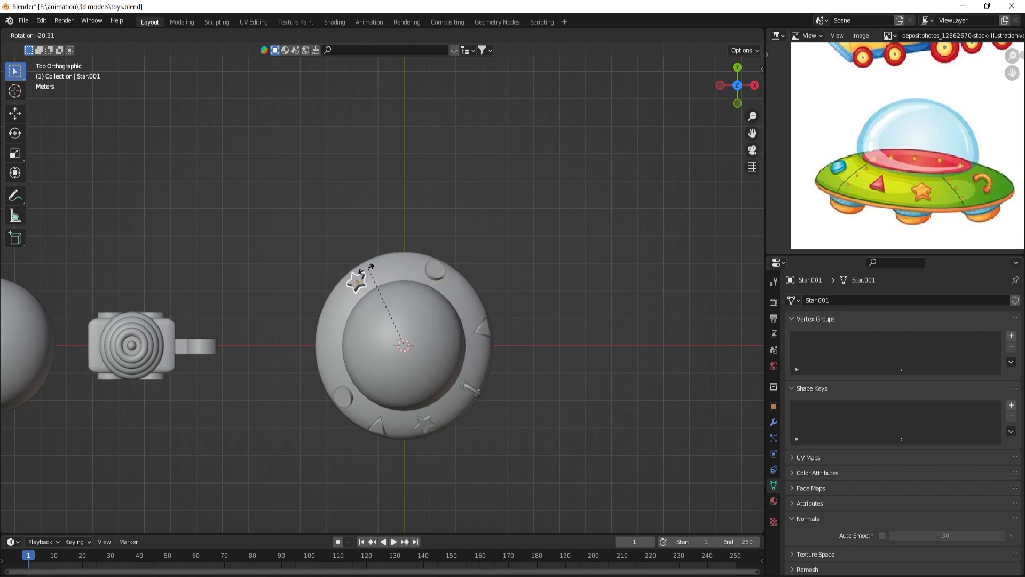
pyautogui.click(331, 283)
# - Even out the spacing of the rear decorations by rotating the copied disc and triangle further around the 3D cursor
pyautogui.click(431, 276)
pyautogui.press('r')
pyautogui.click(411, 273)
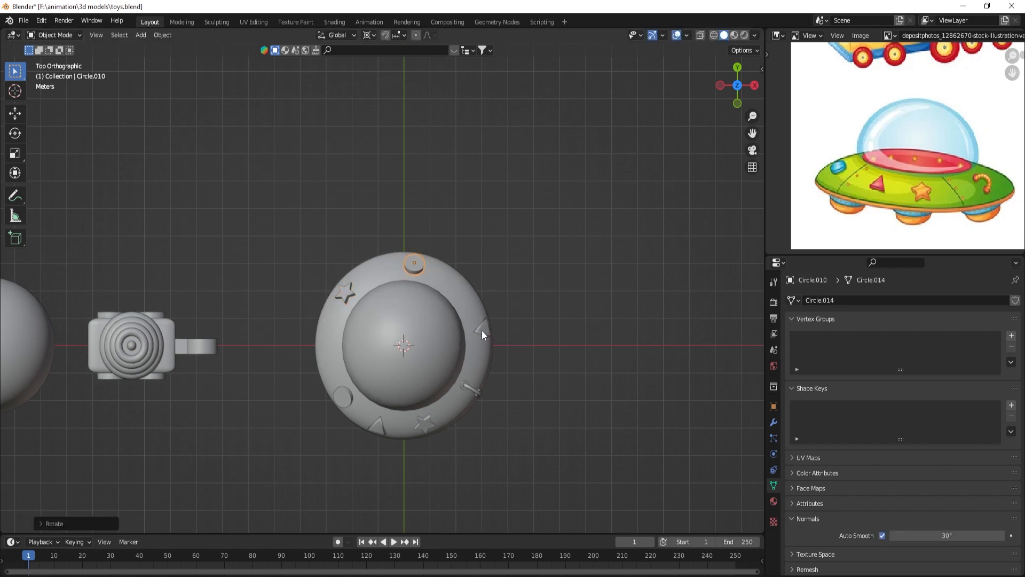
pyautogui.click(482, 330)
pyautogui.press('r')
pyautogui.click(492, 278)
# - Select the dome's lowest face loop and scale it down slightly along Z
pyautogui.moveTo(491, 277); pyautogui.dragTo(439, 289, button='middle')
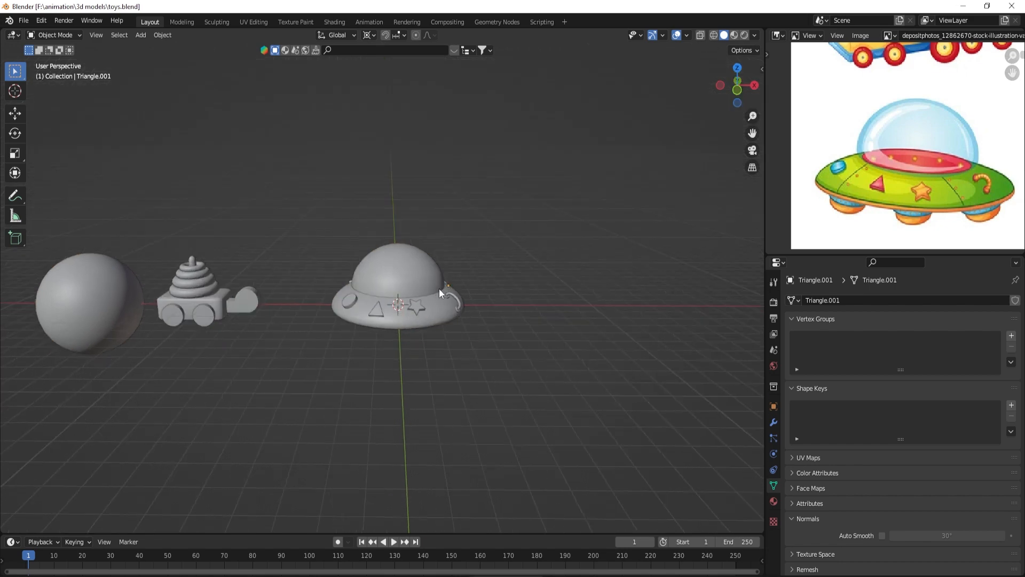
pyautogui.scroll(2, 448, 296)
pyautogui.scroll(6, 443, 299)
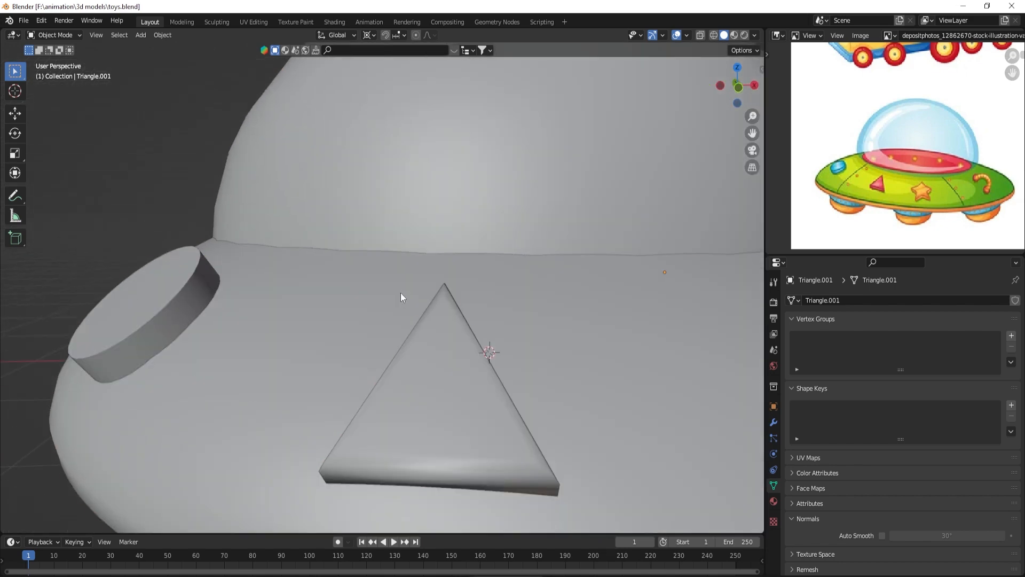
pyautogui.scroll(-4, 417, 289)
pyautogui.click(449, 262)
pyautogui.press('Tab')
pyautogui.scroll(4, 438, 262)
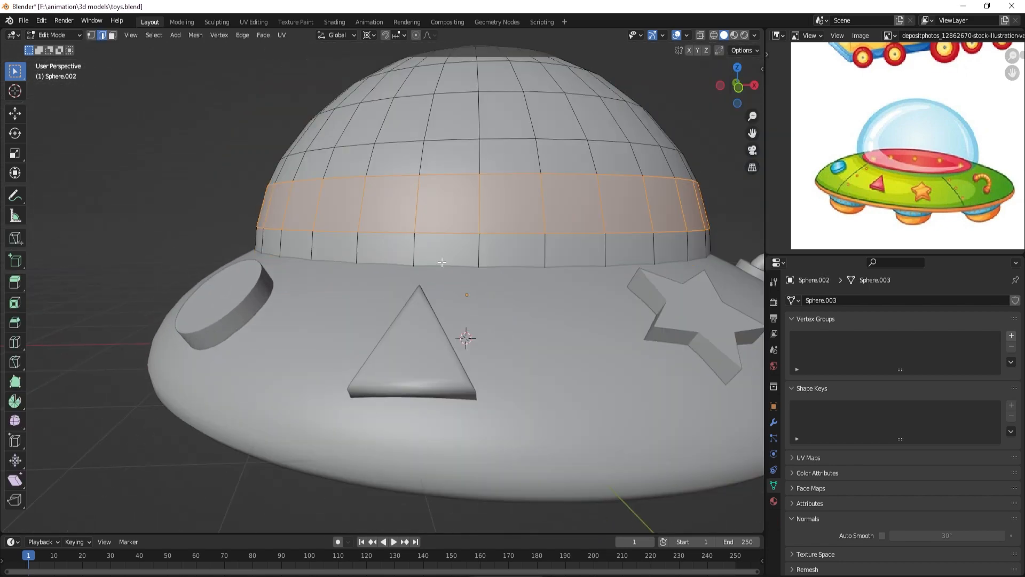
pyautogui.keyDown('alt'); pyautogui.click(484, 253); pyautogui.keyUp('alt')
pyautogui.press('s')
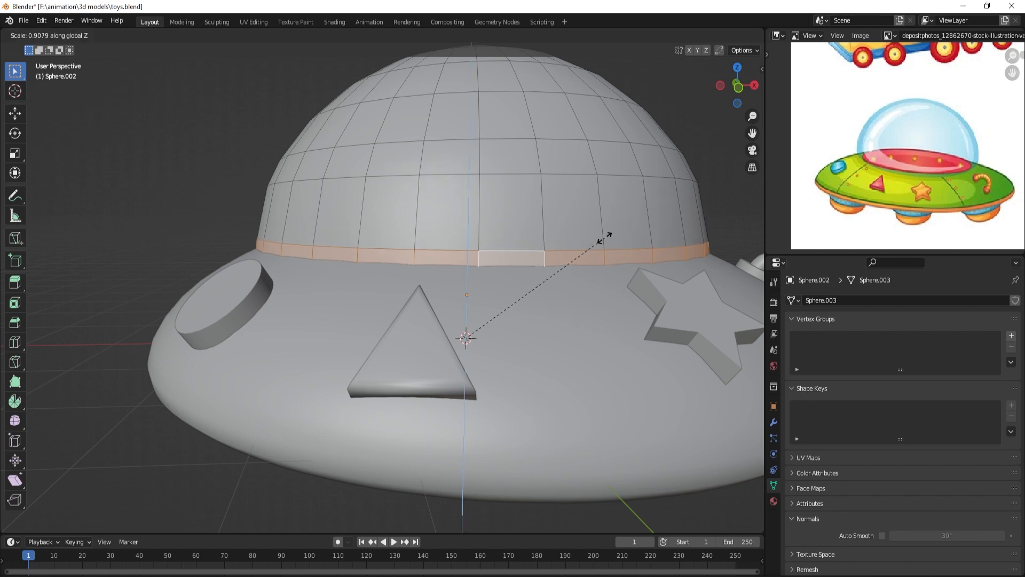
pyautogui.click(609, 233)
# - Extrude the dome's bottom face loop in place and scale it outward in X and Y only to form a raised rim
pyautogui.moveTo(610, 233); pyautogui.dragTo(598, 289, button='middle')
pyautogui.press('e')
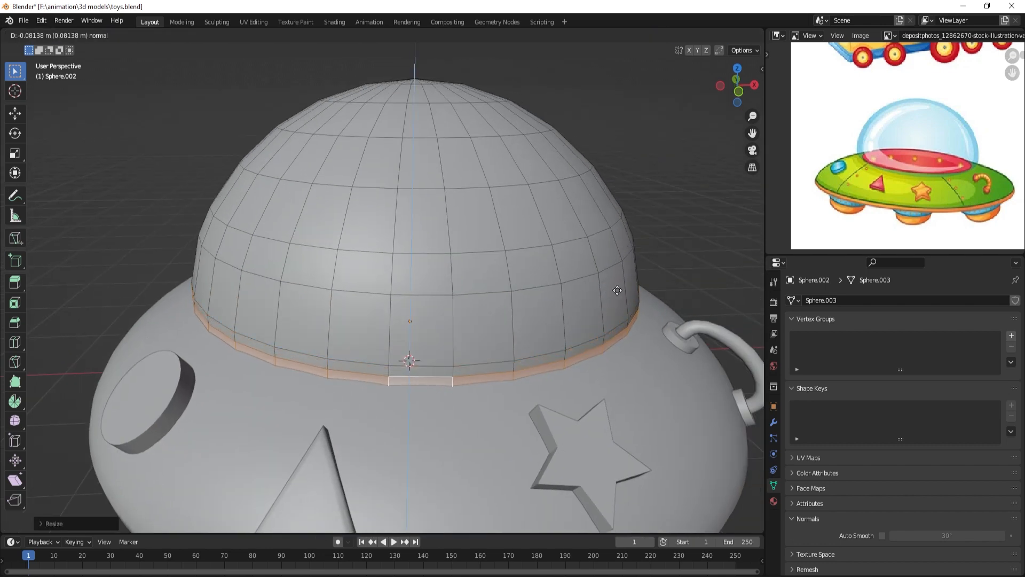
pyautogui.press('Escape')
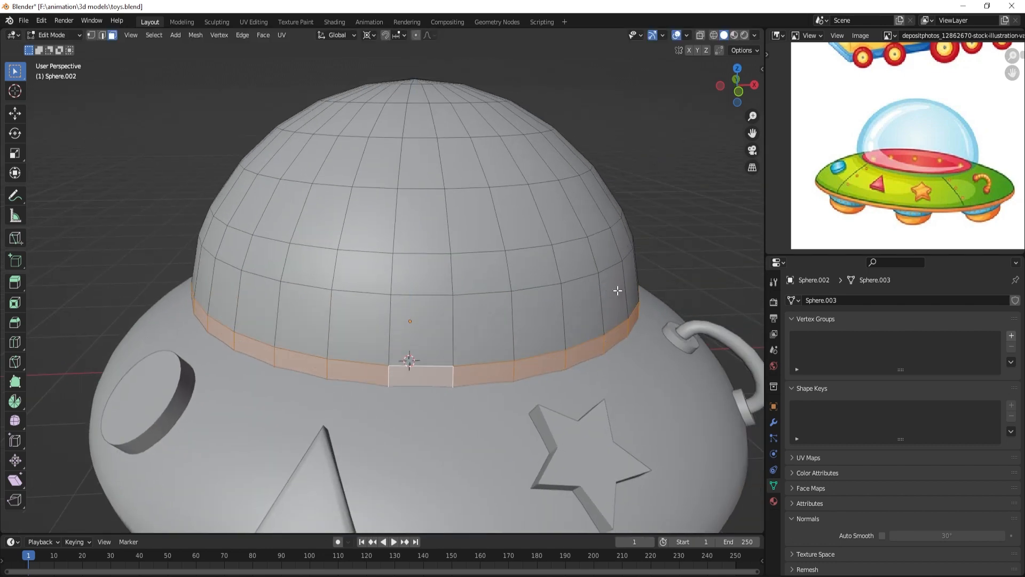
pyautogui.press('s')
pyautogui.hotkey('shift', 'z')
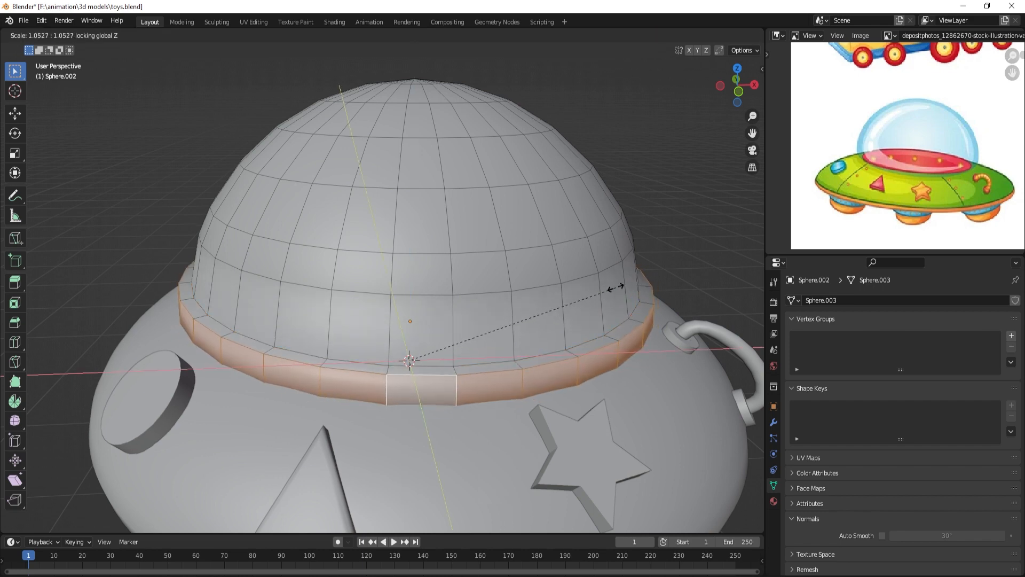
pyautogui.click(555, 293)
pyautogui.press('Tab')
pyautogui.scroll(-4, 465, 286)
# - Add a material slot with a new material to the dome
pyautogui.press('Tab')
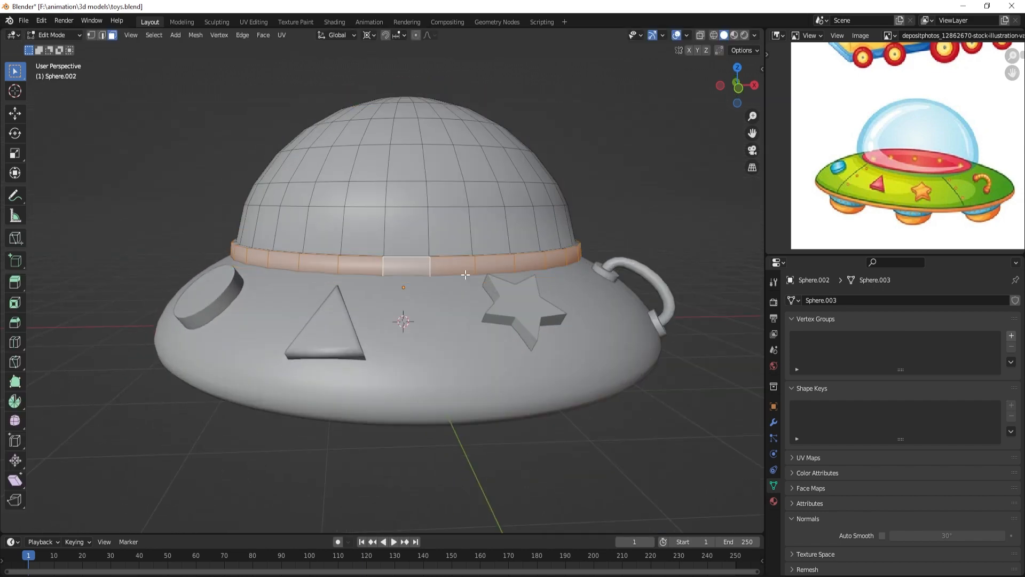
pyautogui.click(773, 501)
pyautogui.click(1014, 300)
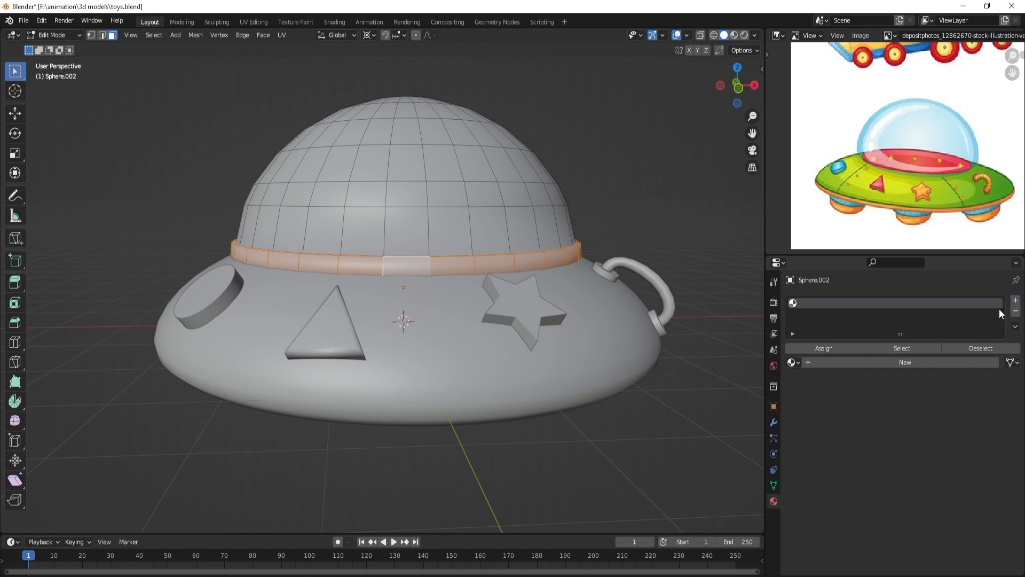
pyautogui.click(902, 362)
pyautogui.press('Tab')
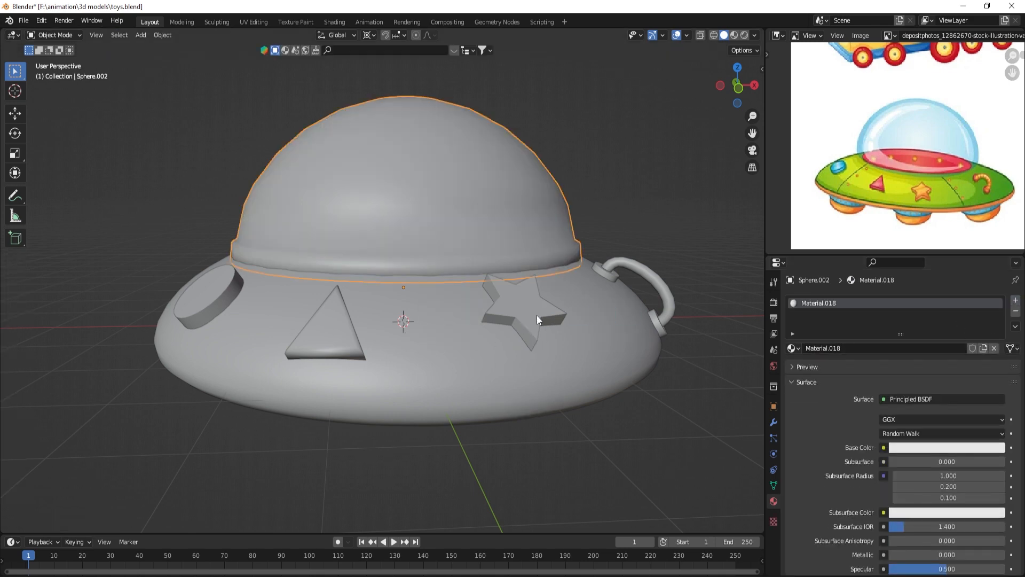
# - Enable Auto Smooth at 30° for the dome and save the file
pyautogui.scroll(-2, 430, 308)
pyautogui.scroll(5, 384, 309)
pyautogui.press('Tab')
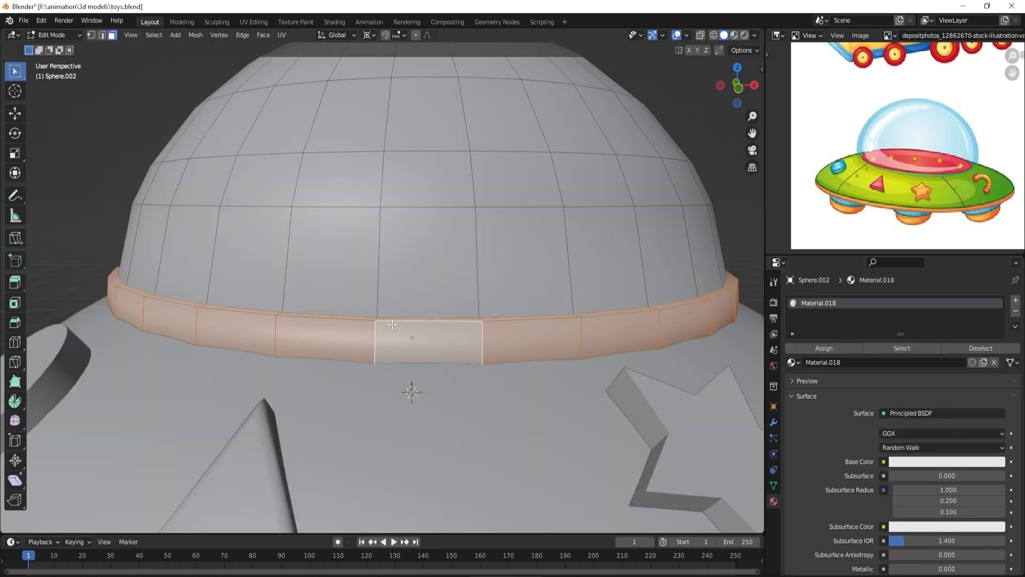
pyautogui.press('Tab')
pyautogui.click(774, 485)
pyautogui.click(882, 488)
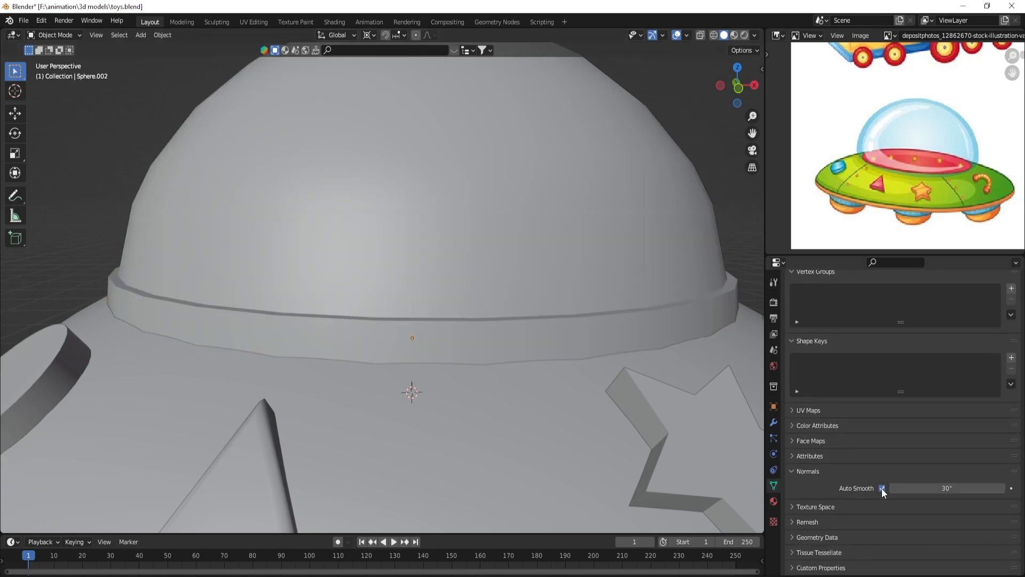
pyautogui.scroll(-6, 596, 299)
pyautogui.hotkey('ctrl', 's')
# - Add a UV sphere beneath the saucer's left side in front view and switch the transform pivot away from the 3D cursor
pyautogui.moveTo(415, 324); pyautogui.dragTo(428, 273, button='middle')
pyautogui.press('KP_1')
pyautogui.scroll(4, 428, 271)
pyautogui.hotkey('shift', 'a')
pyautogui.moveTo(430, 293)
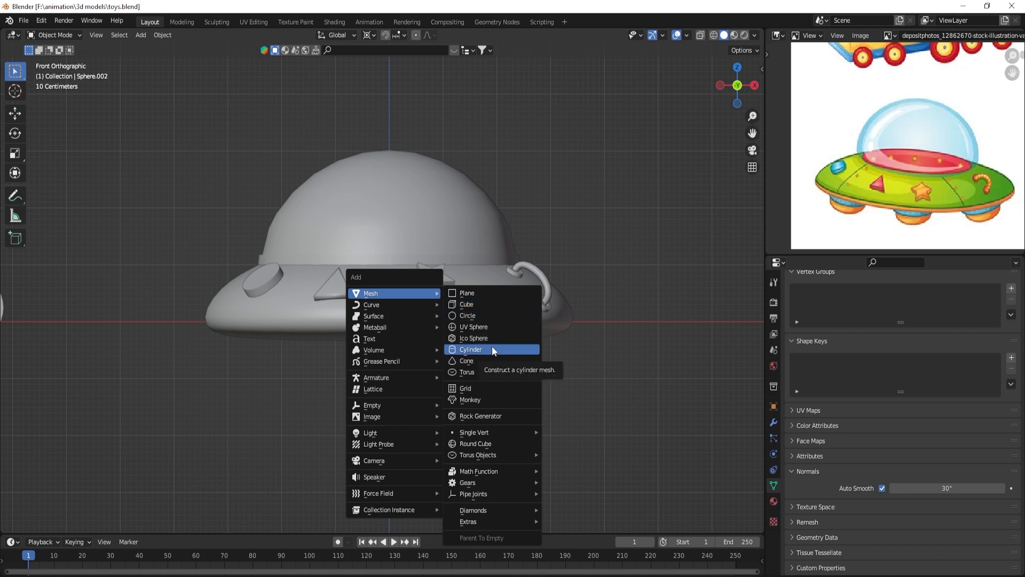
pyautogui.click(483, 327)
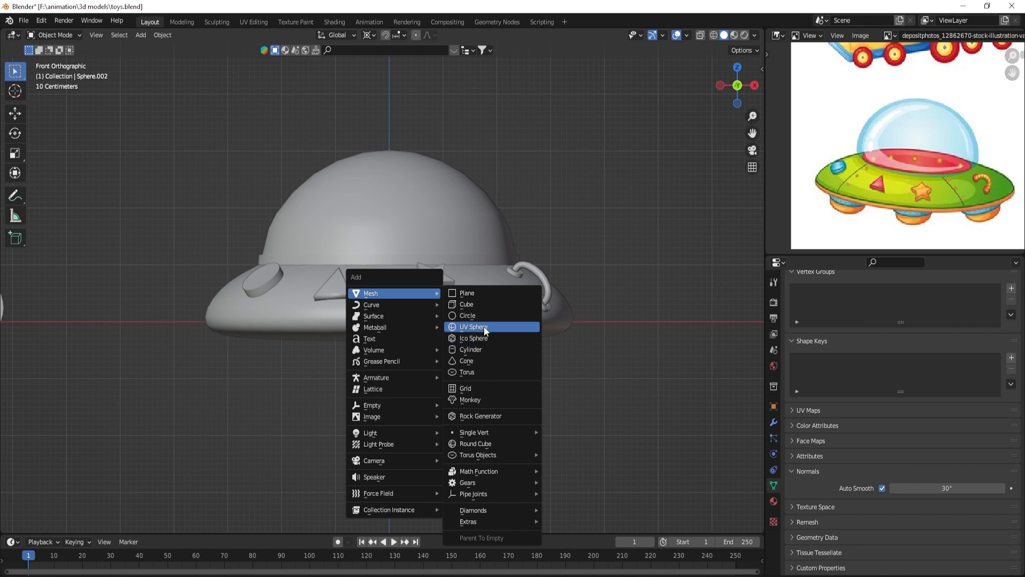
pyautogui.press('g')
pyautogui.click(416, 378)
pyautogui.press('r')
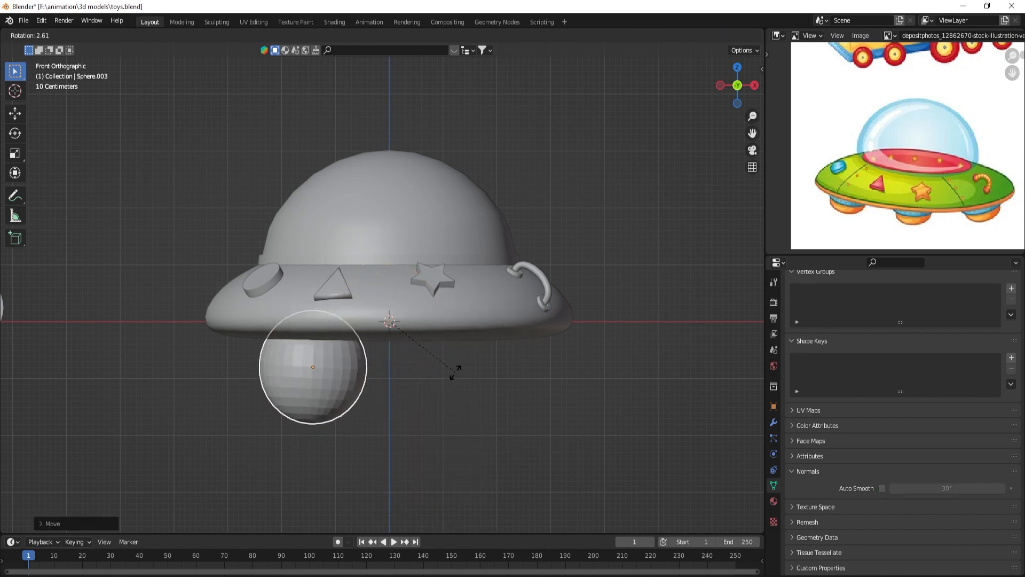
pyautogui.click(459, 367)
pyautogui.click(368, 34)
pyautogui.click(422, 74)
# - Select the lower faces of the new sphere, move them slightly downward and scale them along Z
pyautogui.press('Tab')
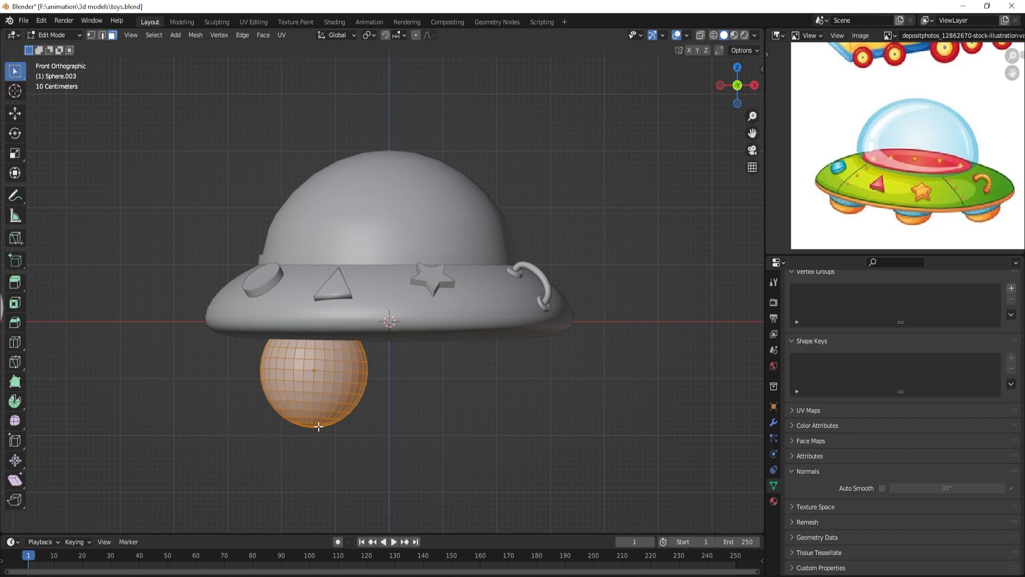
pyautogui.moveTo(338, 427); pyautogui.dragTo(356, 278, button='middle')
pyautogui.moveTo(349, 267); pyautogui.dragTo(363, 283)
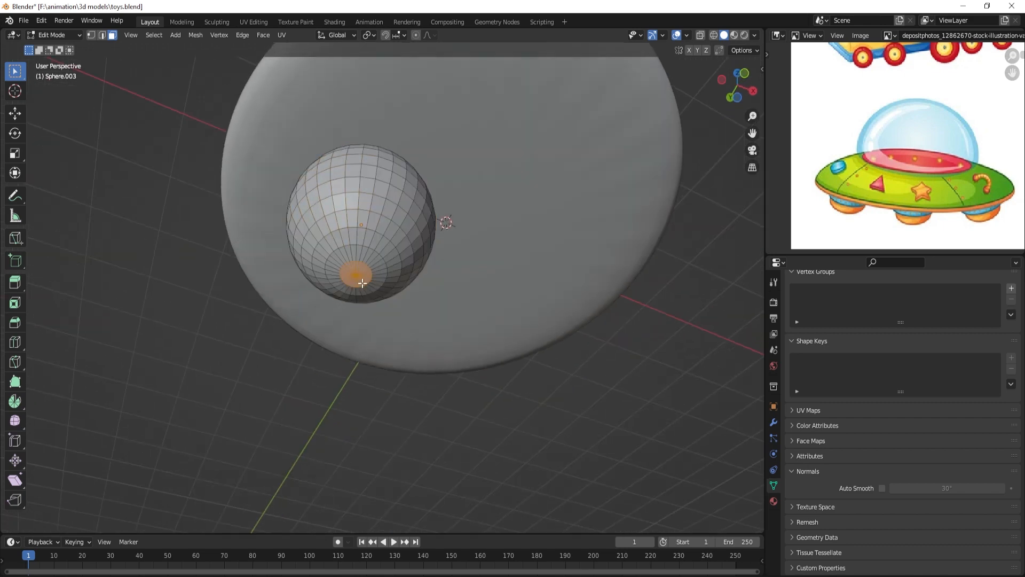
pyautogui.press('KP_1')
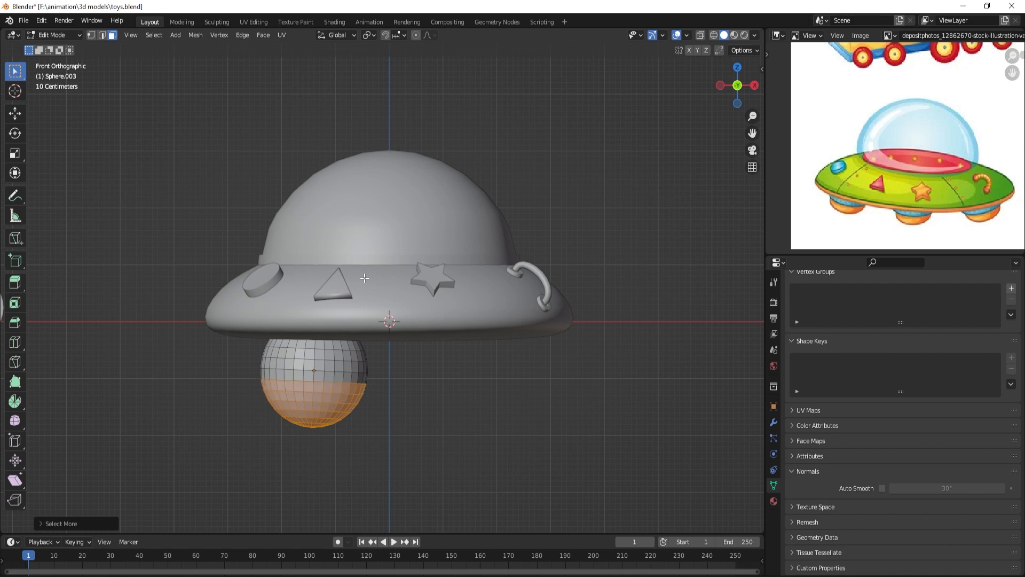
pyautogui.press('g')
pyautogui.click(357, 371)
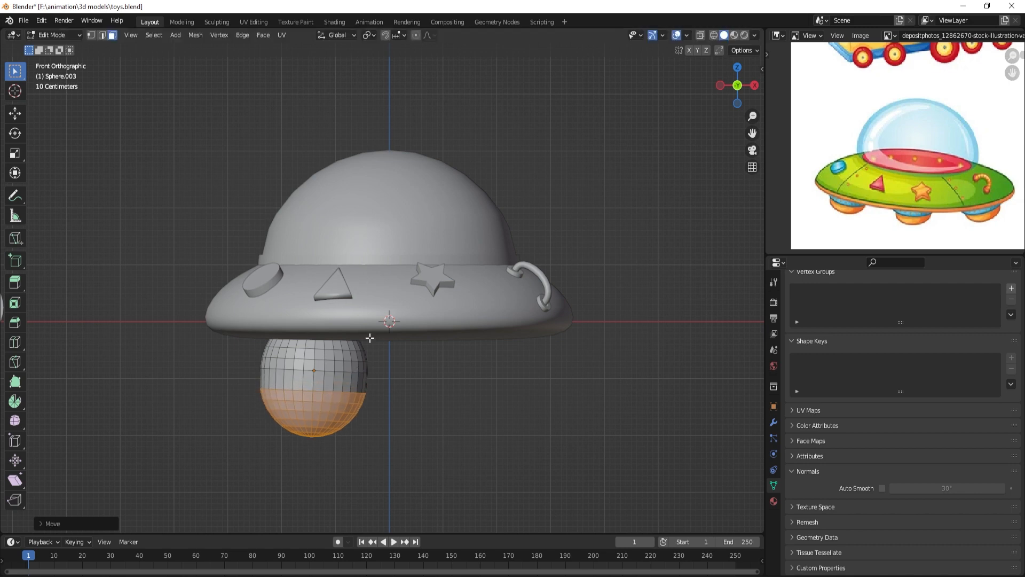
pyautogui.press('s')
pyautogui.press('z')
pyautogui.click(409, 393)
# - Tilt the sphere leg around its own origin, reposition it under the saucer and scale it down
pyautogui.press('Tab')
pyautogui.press('r')
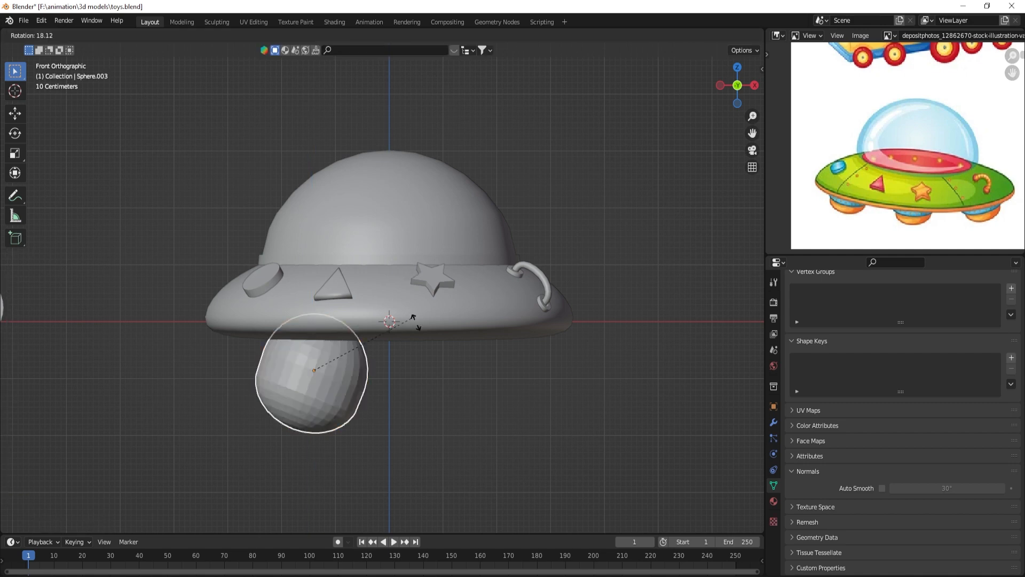
pyautogui.click(260, 433)
pyautogui.press('g')
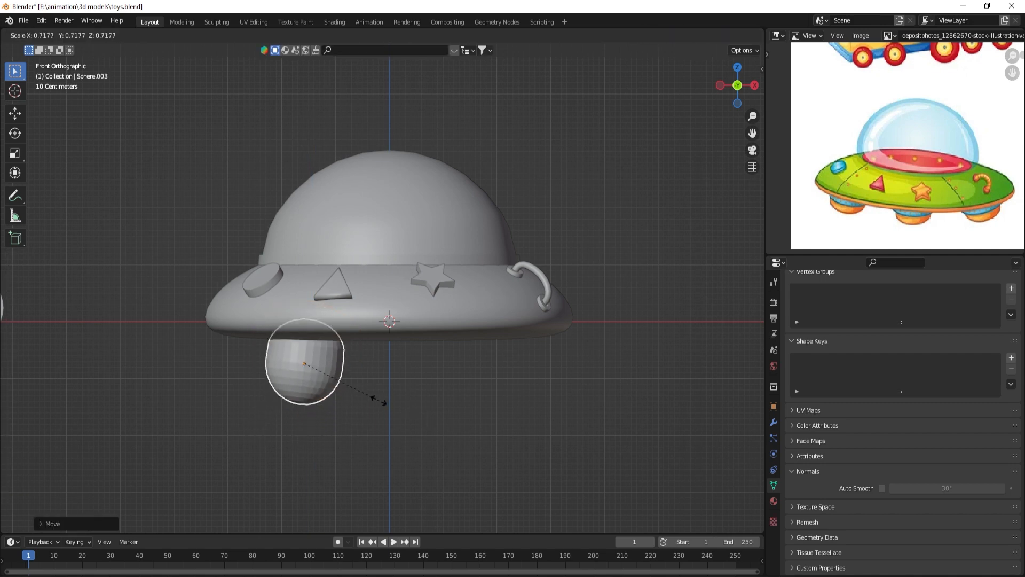
pyautogui.click(355, 387)
pyautogui.press('s')
pyautogui.click(396, 387)
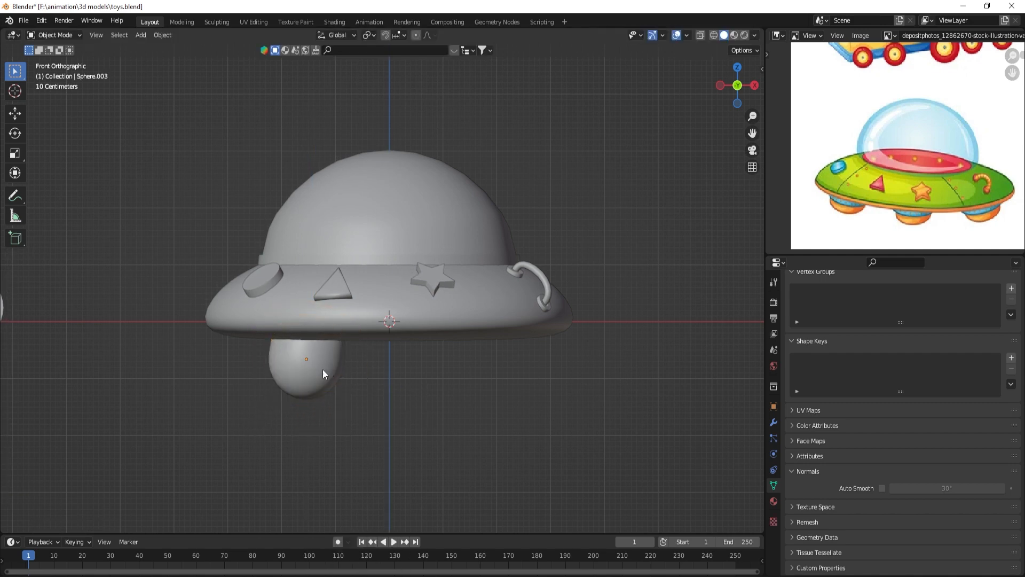
# - Flatten the leg's underside by raising its bottom vertex with proportional editing, and adjust the leg's tilt
pyautogui.press('Tab')
pyautogui.click(304, 411)
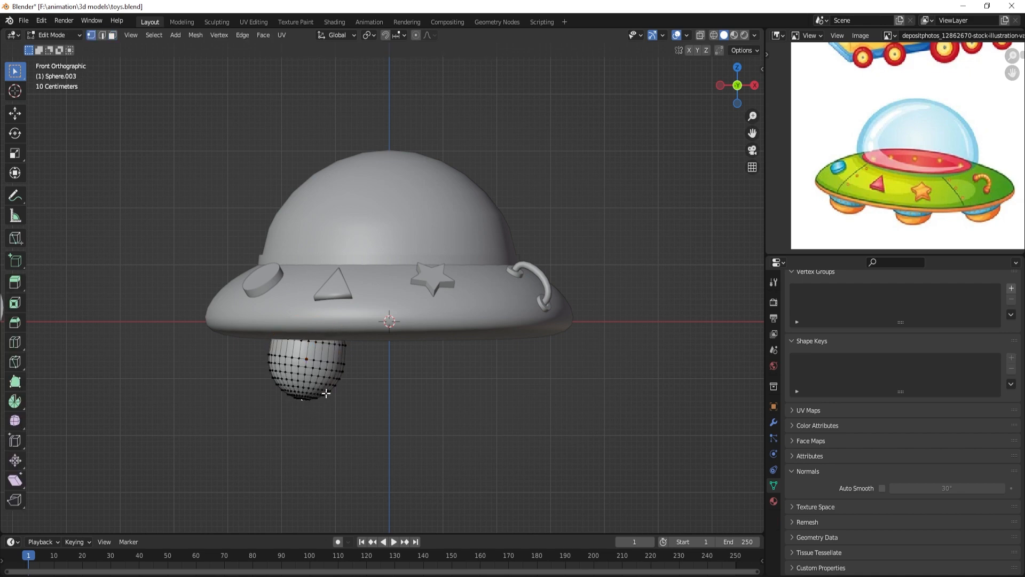
pyautogui.press('o')
pyautogui.press('g')
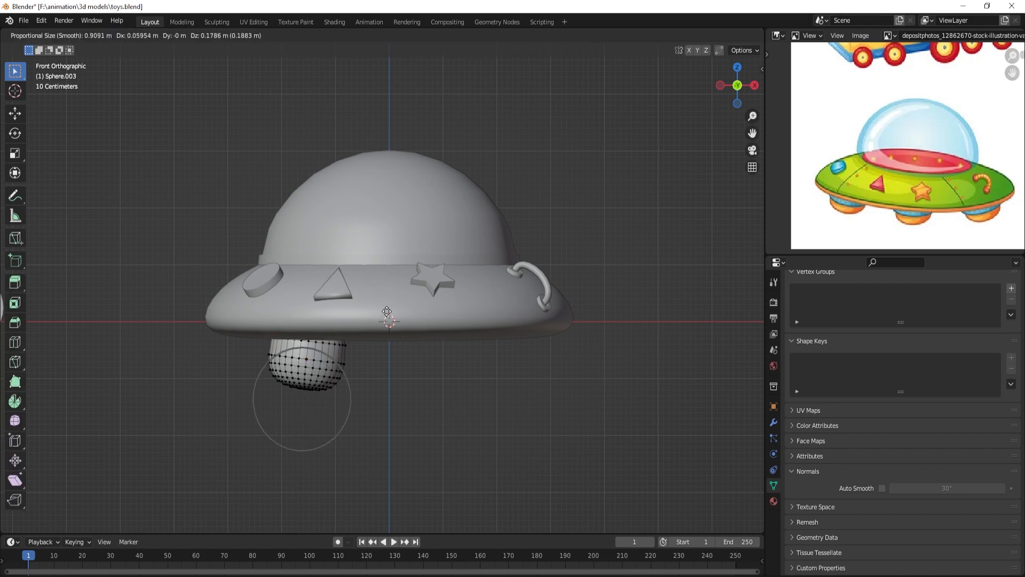
pyautogui.click(384, 342)
pyautogui.press('Tab')
pyautogui.press('r')
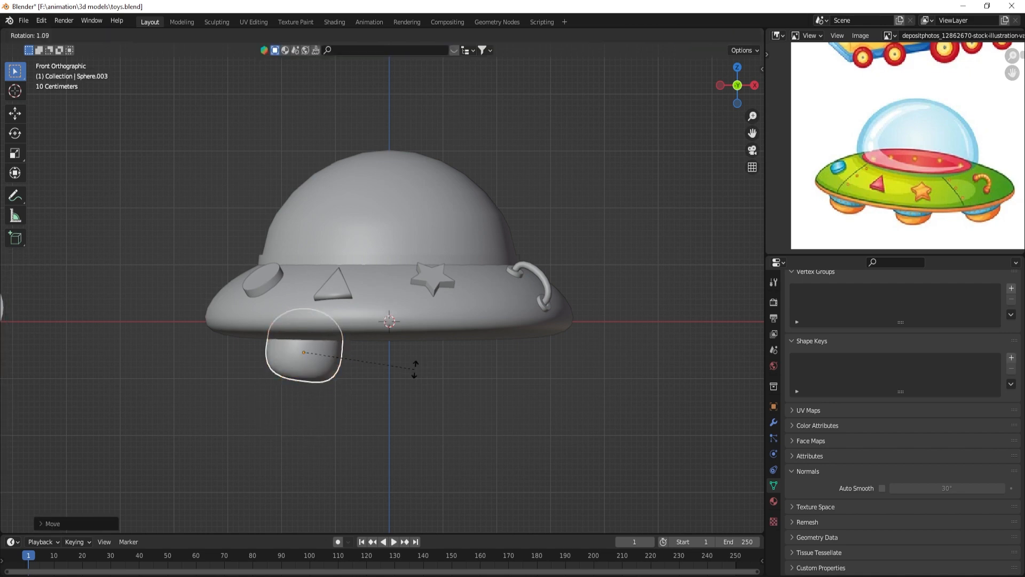
pyautogui.click(413, 372)
# - Duplicate the leg along X to the saucer's opposite side, tilt the copy the other way and shift it inward
pyautogui.hotkey('shift', 'd')
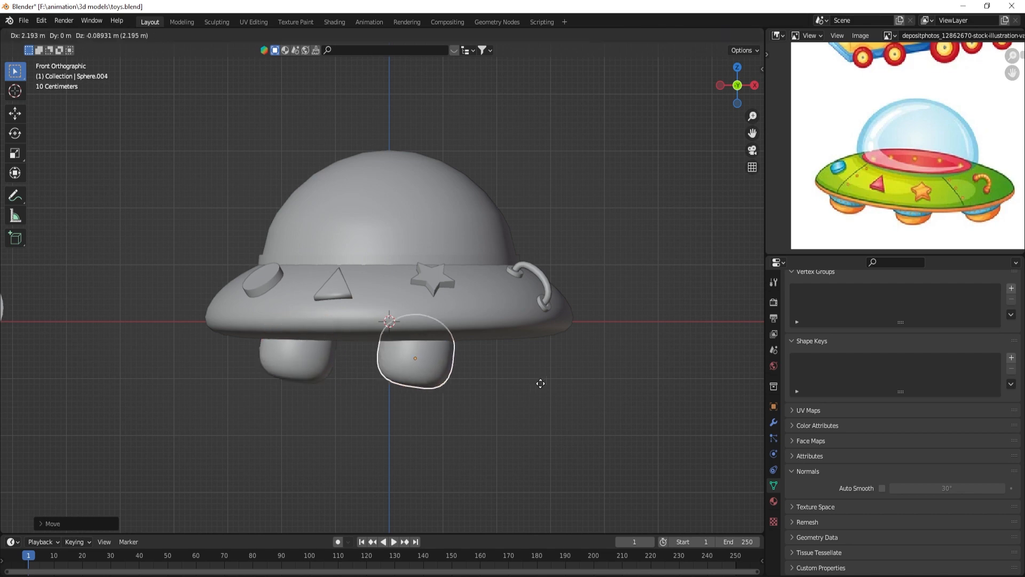
pyautogui.press('z')
pyautogui.press('x')
pyautogui.click(620, 386)
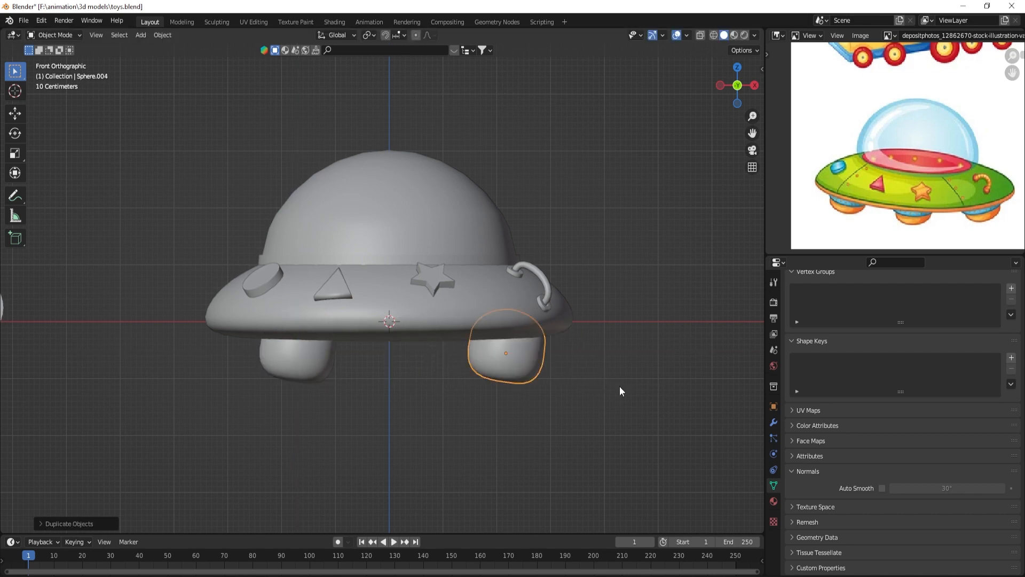
pyautogui.press('r')
pyautogui.click(548, 399)
pyautogui.press('g')
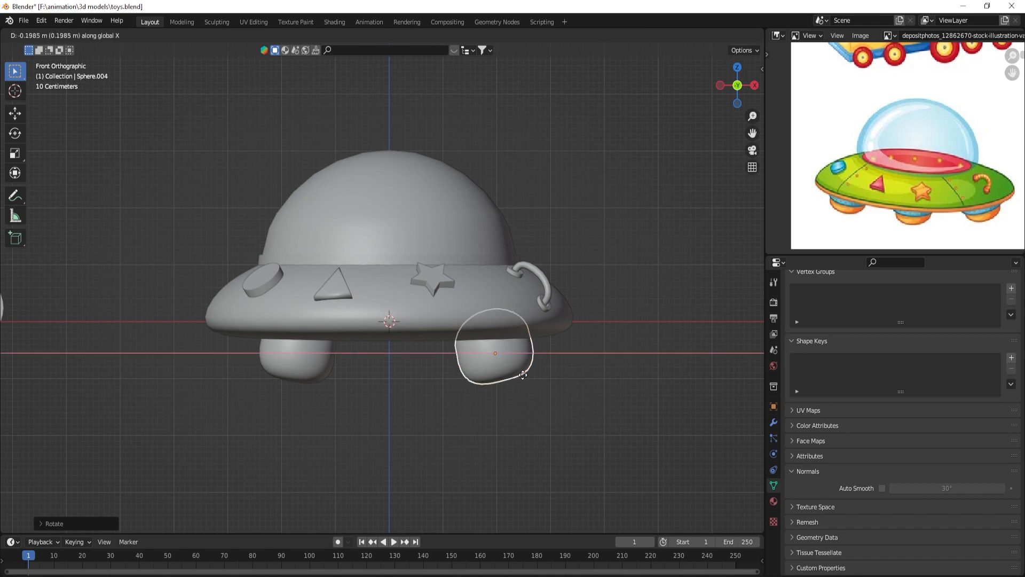
pyautogui.click(519, 376)
# - Duplicate the second leg along Y in right view and tilt the copy to suit the saucer's rear underside
pyautogui.press('KP_3')
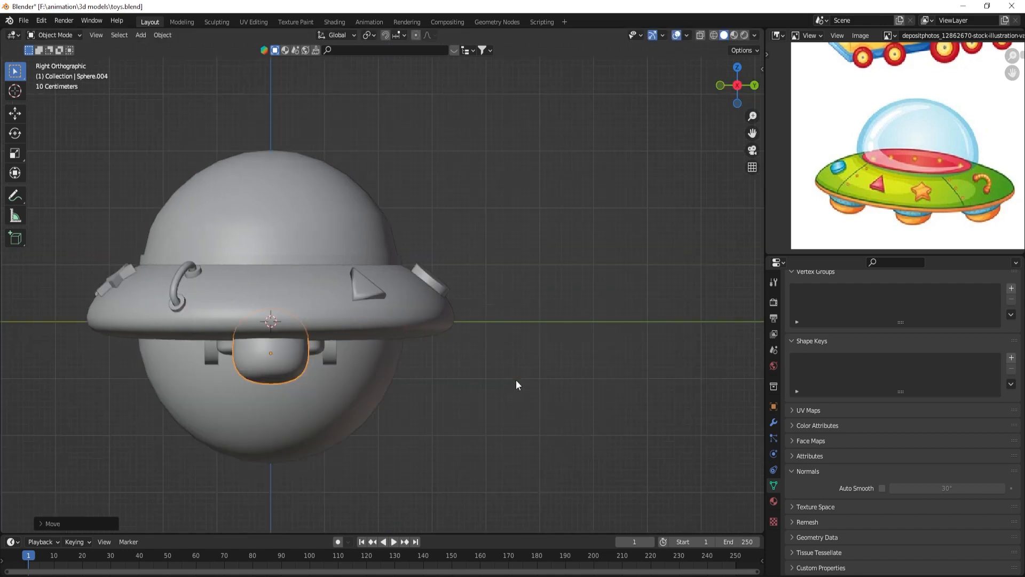
pyautogui.hotkey('shift', 'd')
pyautogui.press('y')
pyautogui.click(516, 372)
pyautogui.press('r')
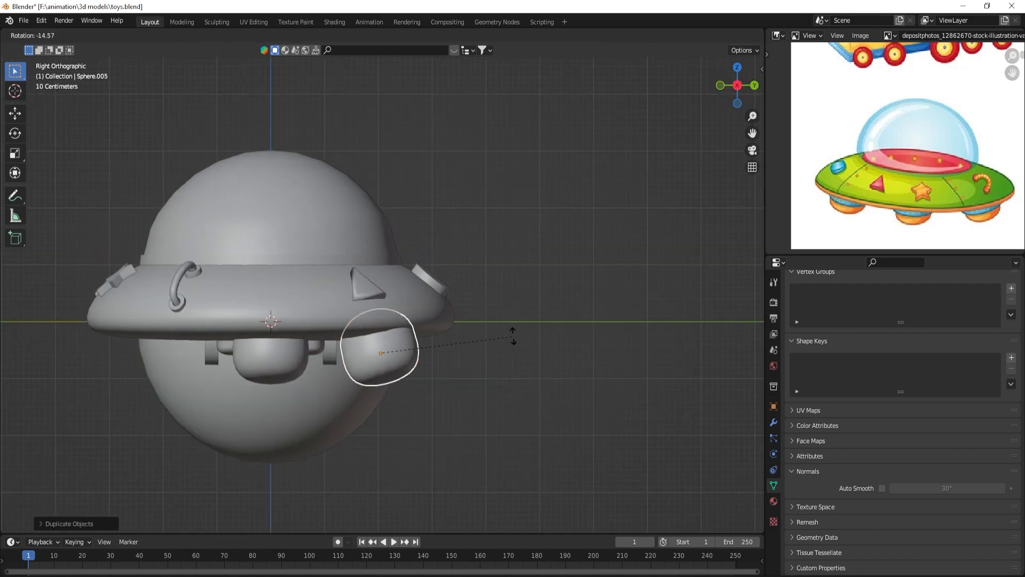
pyautogui.click(518, 317)
# - Center the rear leg along X beneath the saucer in back view and rotate it upright
pyautogui.press('KP_1')
pyautogui.press('ctrl+KP_1')
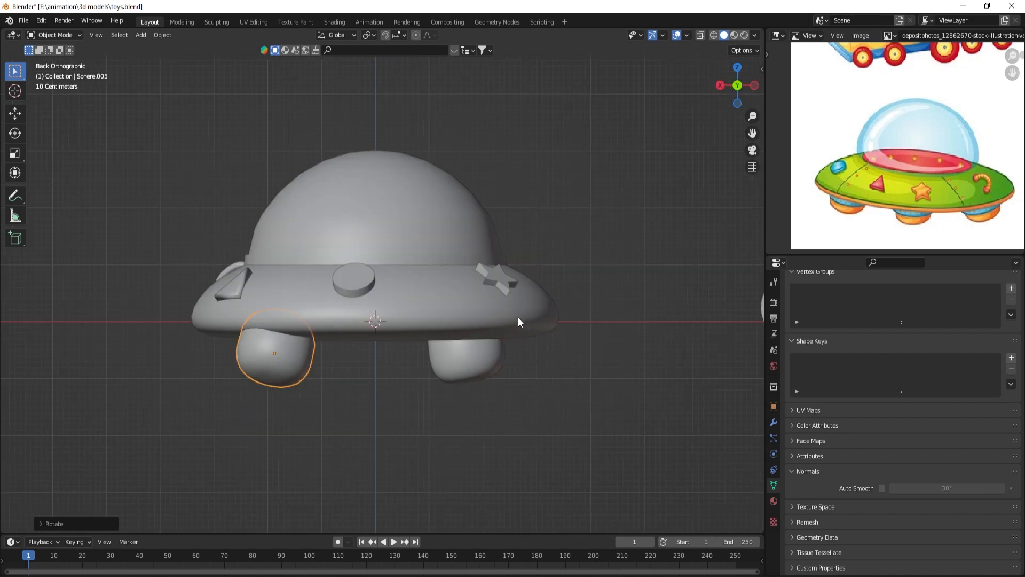
pyautogui.press('g')
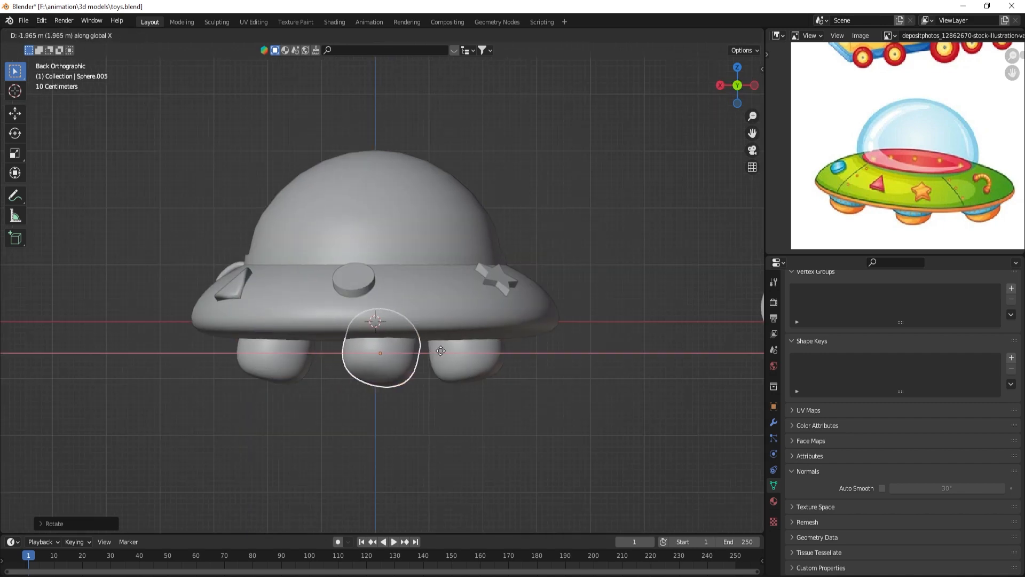
pyautogui.click(445, 350)
pyautogui.press('r')
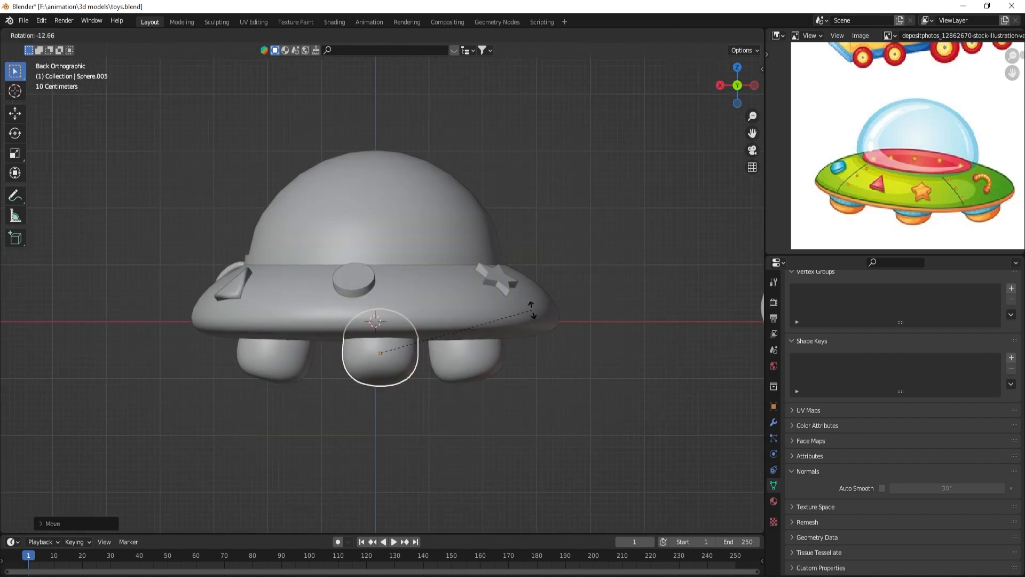
pyautogui.click(532, 309)
pyautogui.press('g')
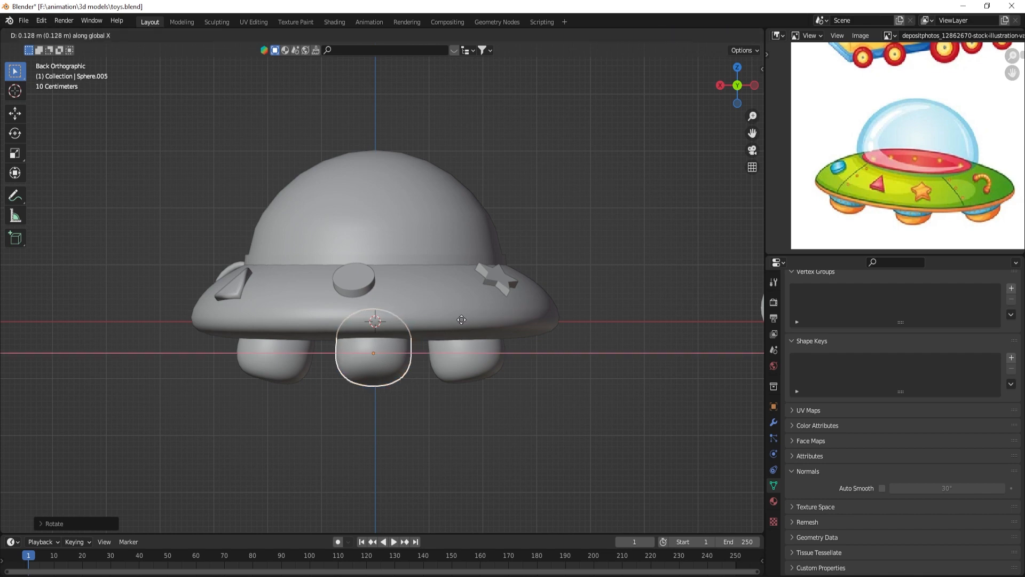
pyautogui.click(452, 322)
# - Move the three legs along Y toward the saucer's front in right view
pyautogui.moveTo(433, 354); pyautogui.dragTo(314, 360, button='middle')
pyautogui.keyDown('shift'); pyautogui.click(239, 365); pyautogui.keyUp('shift')
pyautogui.press('KP_3')
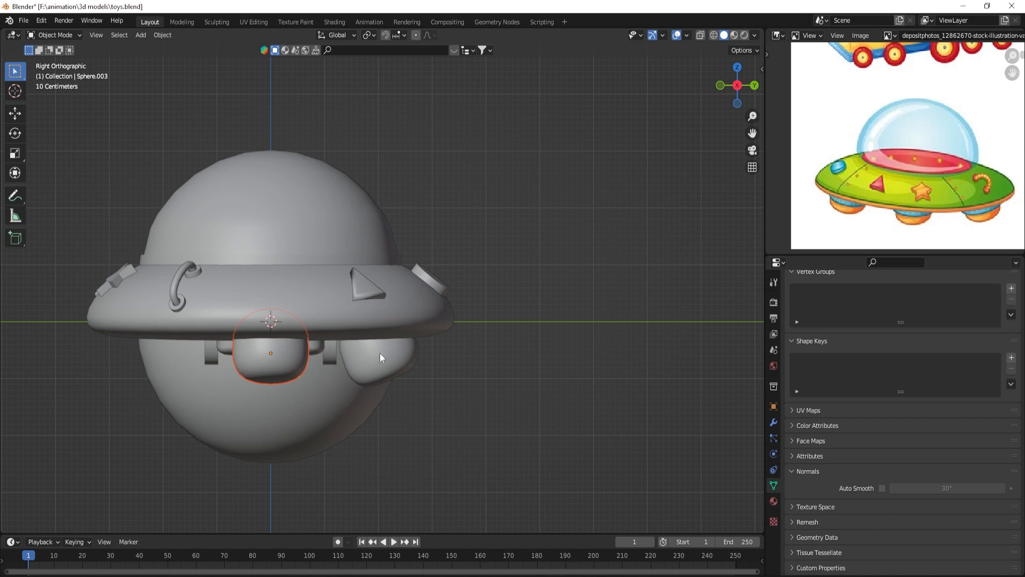
pyautogui.press('g')
pyautogui.press('y')
pyautogui.click(321, 376)
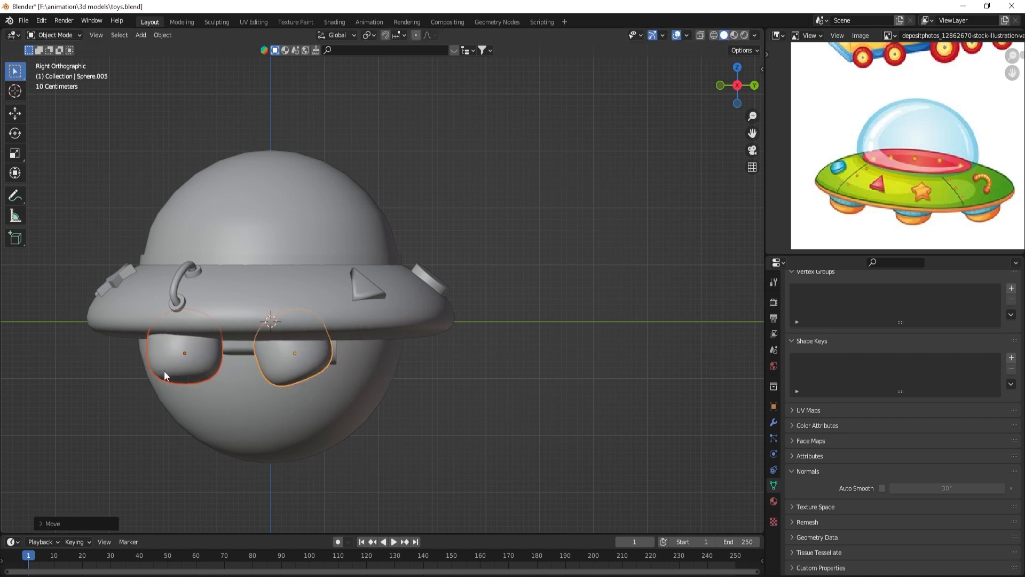
# - Tilt one front leg to follow the hull in right view, and shift the rear leg back along Y
pyautogui.moveTo(164, 371); pyautogui.dragTo(184, 409, button='middle')
pyautogui.press('KP_3')
pyautogui.press('r')
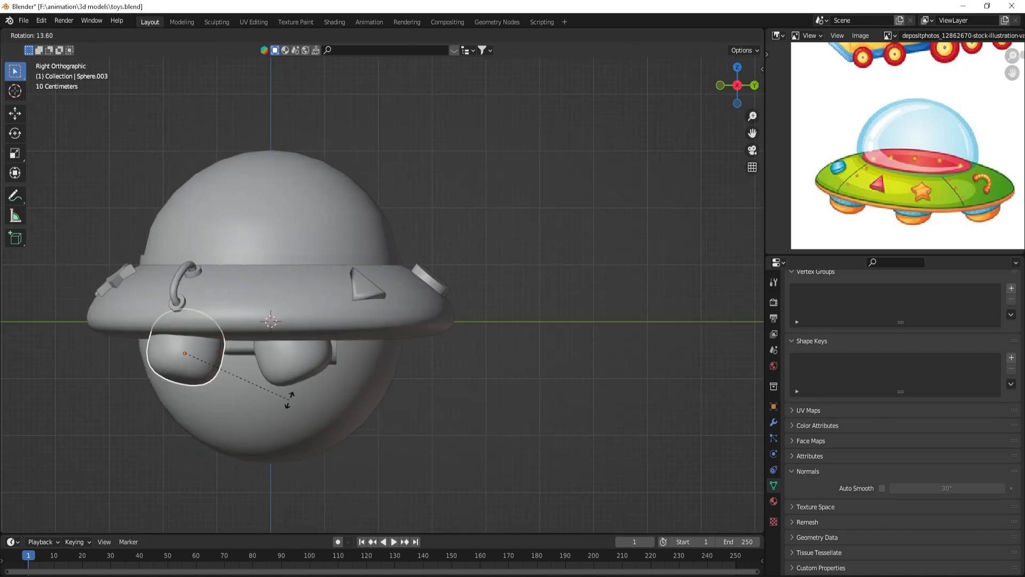
pyautogui.click(285, 399)
pyautogui.click(285, 371)
pyautogui.press('g')
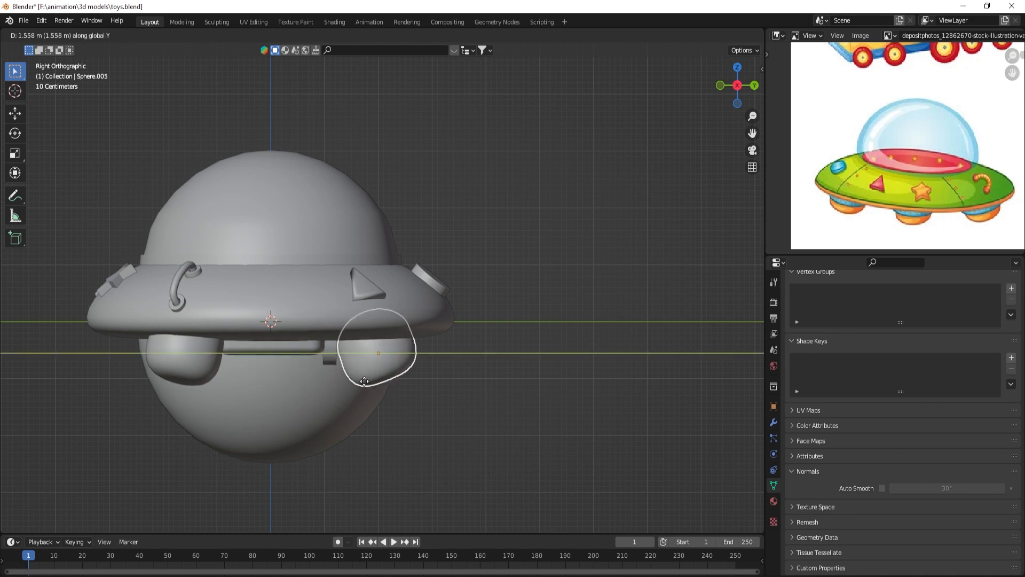
pyautogui.click(354, 377)
# - Grow the selection from the bottom of the leg below the curved handle to its lower half, then extrude and scale it outward
pyautogui.moveTo(354, 377); pyautogui.dragTo(387, 374, button='middle')
pyautogui.scroll(2, 447, 386)
pyautogui.click(441, 359)
pyautogui.press('Tab')
pyautogui.scroll(3, 479, 409)
pyautogui.moveTo(480, 410); pyautogui.dragTo(422, 369, button='middle')
pyautogui.press('ctrl+KP_Add')
pyautogui.press('ctrl+KP_Add')
pyautogui.press('ctrl+KP_Add')
pyautogui.press('ctrl+KP_Add')
pyautogui.press('ctrl+KP_Add')
pyautogui.press('ctrl+KP_Add')
pyautogui.press('ctrl+KP_Add')
pyautogui.press('ctrl+KP_Add')
pyautogui.press('s')
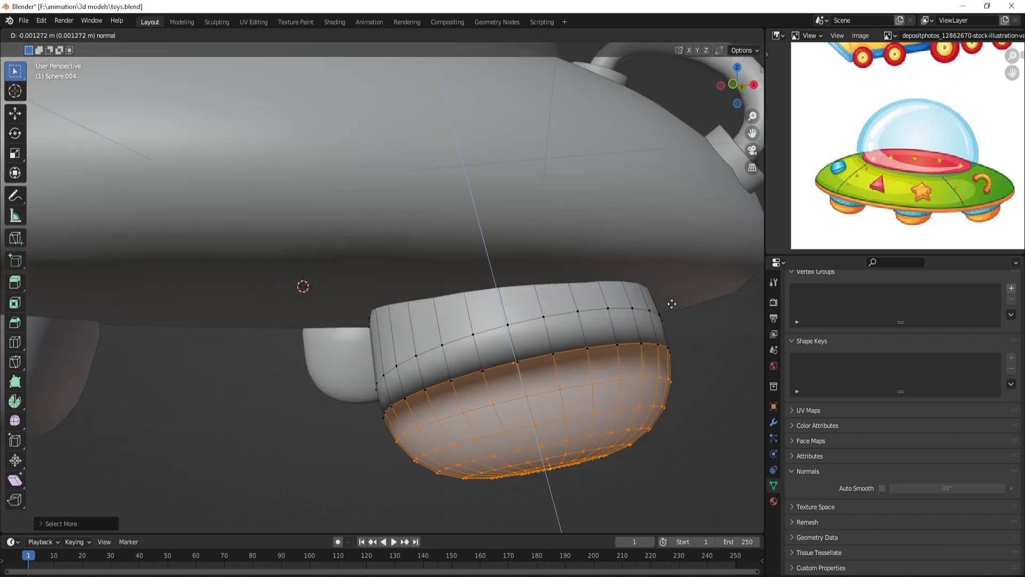
pyautogui.click(683, 302)
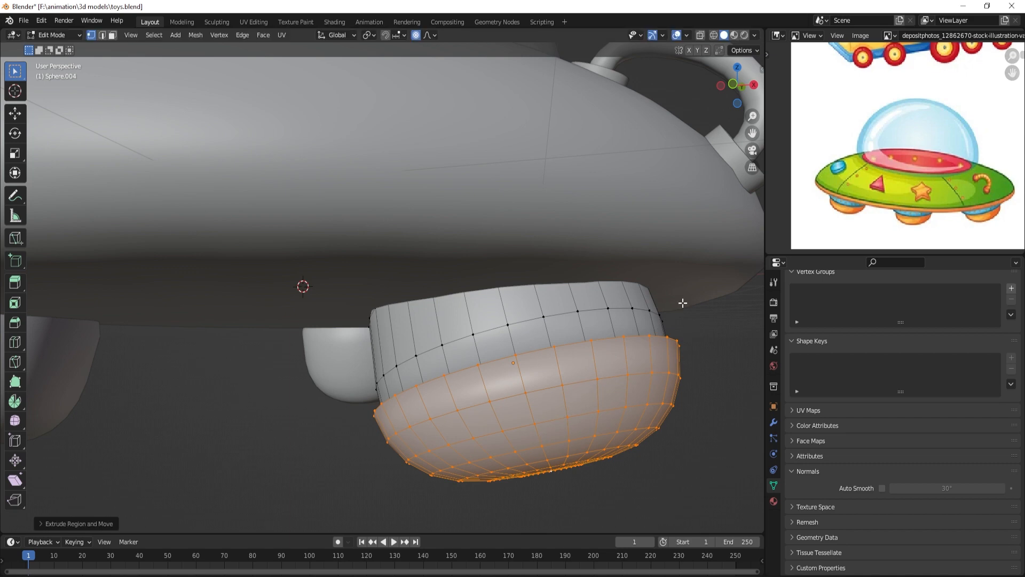
# - Turn off proportional editing and lower the leg's extruded lower section slightly
pyautogui.press('g')
pyautogui.rightClick(684, 311)
pyautogui.press('o')
pyautogui.press('g')
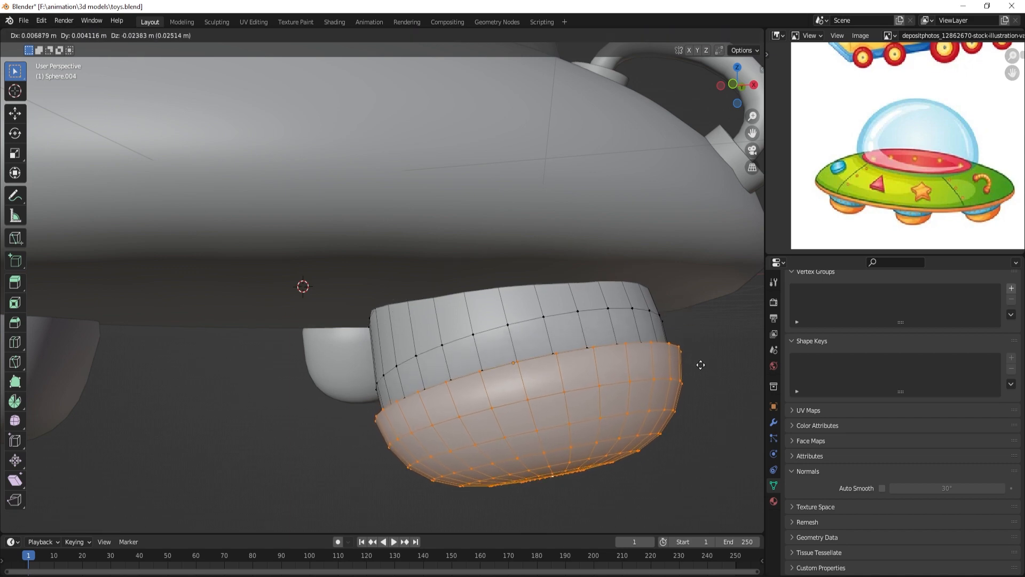
pyautogui.click(687, 329)
pyautogui.scroll(-4, 563, 362)
pyautogui.press('ctrl+KP_Add')
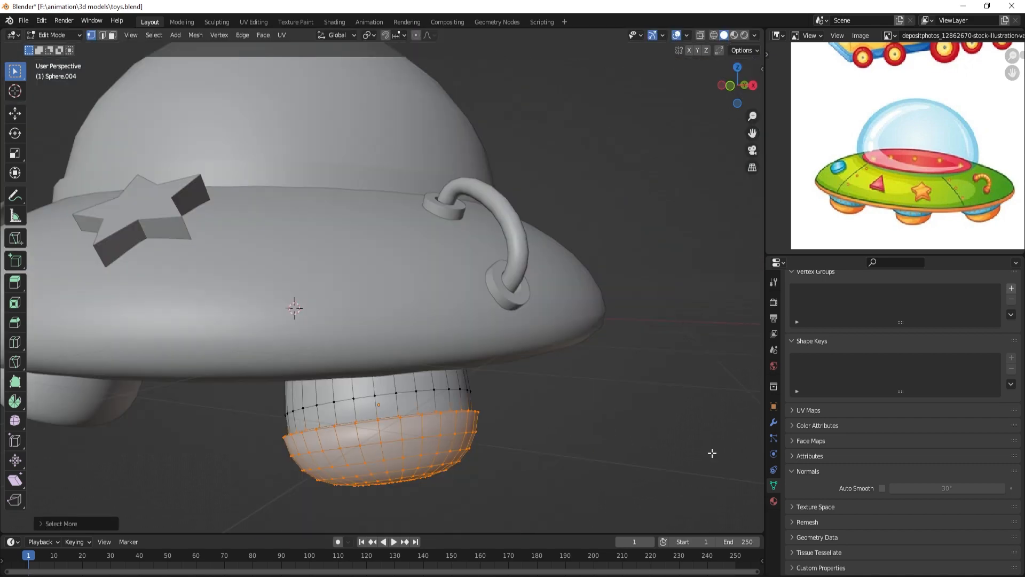
# - Add two material slots to the leg and assign a new material to its selected lower section
pyautogui.click(774, 501)
pyautogui.click(1016, 300)
pyautogui.click(1016, 301)
pyautogui.click(899, 381)
pyautogui.click(815, 368)
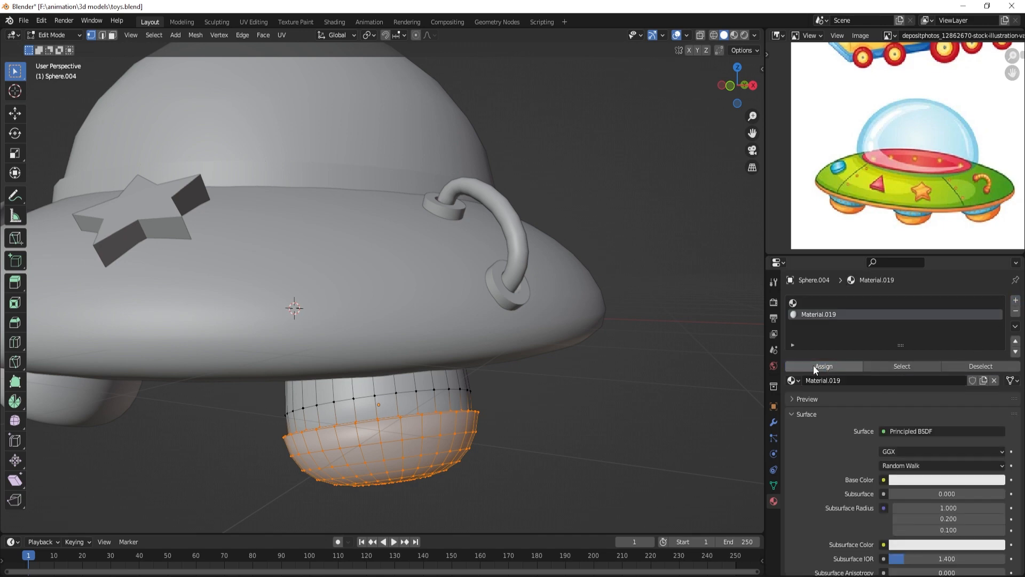
pyautogui.moveTo(539, 414); pyautogui.dragTo(590, 414, button='middle')
pyautogui.scroll(-2, 319, 398)
pyautogui.press('Tab')
pyautogui.moveTo(342, 404); pyautogui.dragTo(422, 400, button='middle')
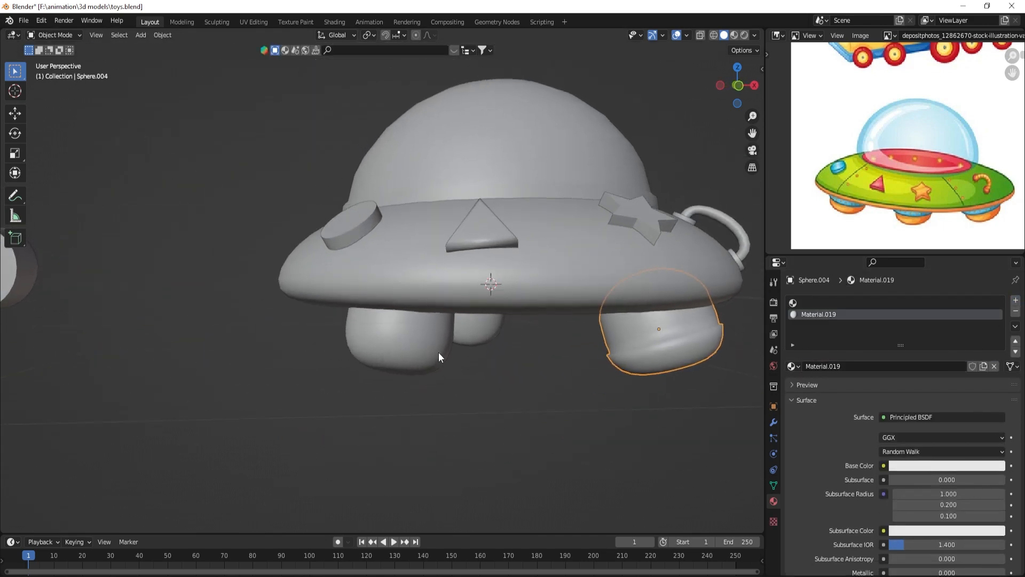
# - Undo the leg's material assignment and the added material slots
pyautogui.click(428, 350)
pyautogui.scroll(-1, 427, 350)
pyautogui.hotkey('ctrl', 'z')
pyautogui.hotkey('ctrl', 'z')
pyautogui.hotkey('ctrl', 'z')
pyautogui.hotkey('ctrl', 'z')
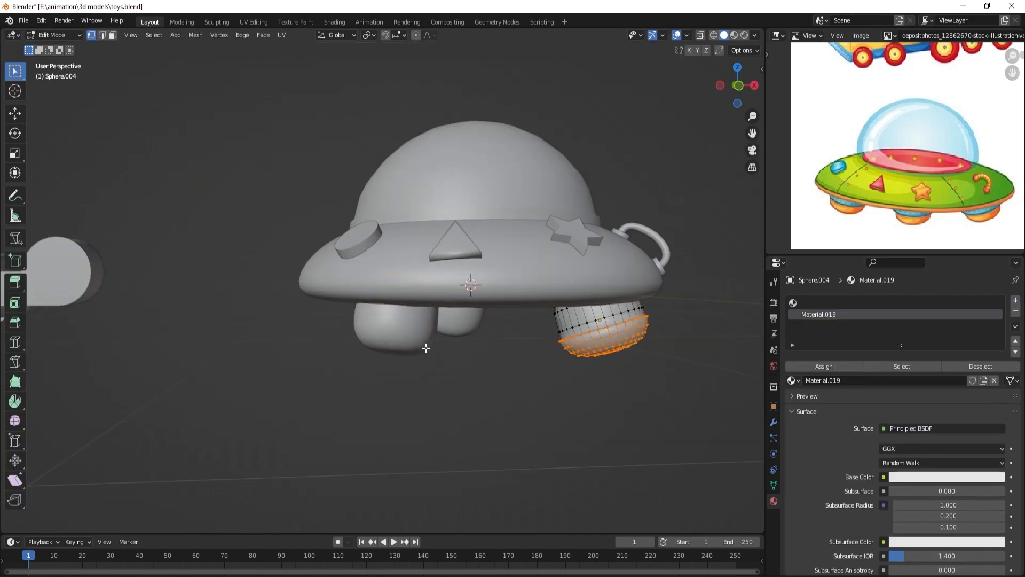
pyautogui.hotkey('ctrl', 'z')
# - Save the file and return from editing the leg to Object Mode
pyautogui.hotkey('ctrl', 's')
pyautogui.hotkey('ctrl', 'Tab')
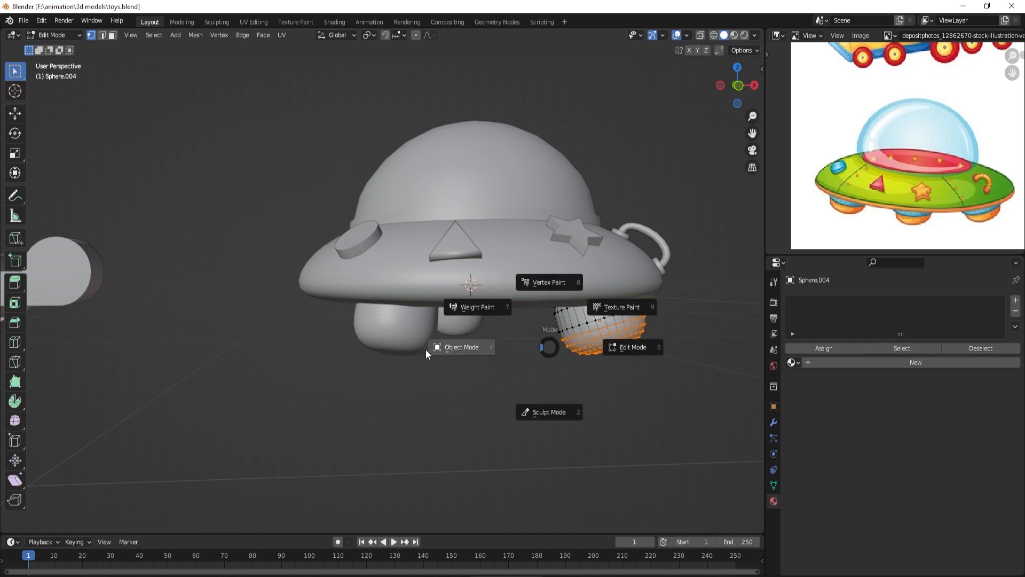
pyautogui.click(426, 350)
pyautogui.click(488, 342)
pyautogui.scroll(-1, 488, 342)
pyautogui.moveTo(543, 327); pyautogui.dragTo(502, 344, button='middle')
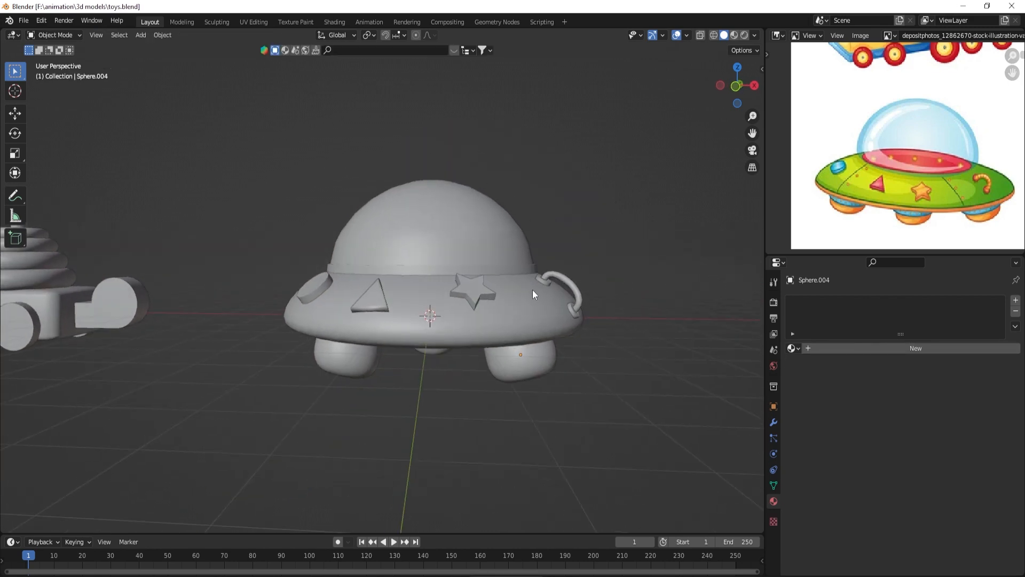
pyautogui.moveTo(533, 291)
pyautogui.mouseDown(button='middle')
pyautogui.moveTo(494, 346)
pyautogui.moveTo(611, 311)
pyautogui.mouseUp(button='middle')
# - Preview the saucer's materials, select the star decoration and switch to the Shading workspace
pyautogui.press('z')
pyautogui.click(439, 347)
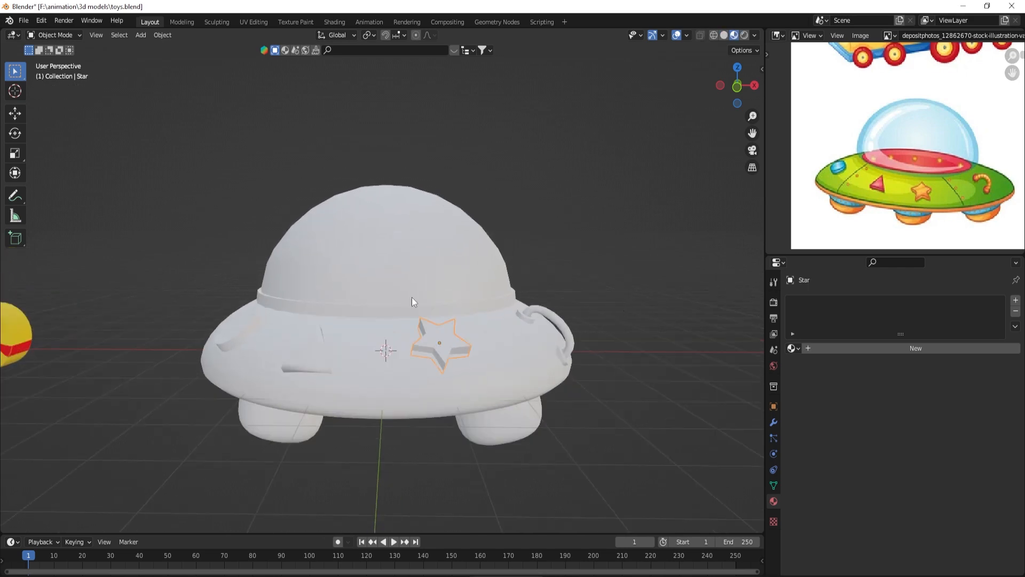
pyautogui.click(335, 22)
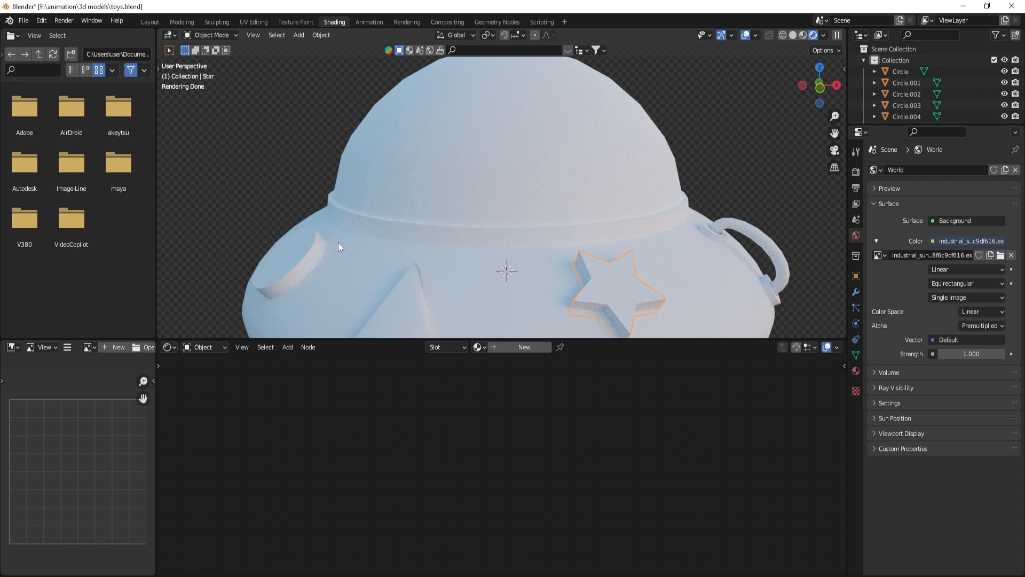
pyautogui.scroll(-3, 457, 272)
# - Show the depositphotos reference image in the image editor, framed on the flying saucer
pyautogui.click(88, 347)
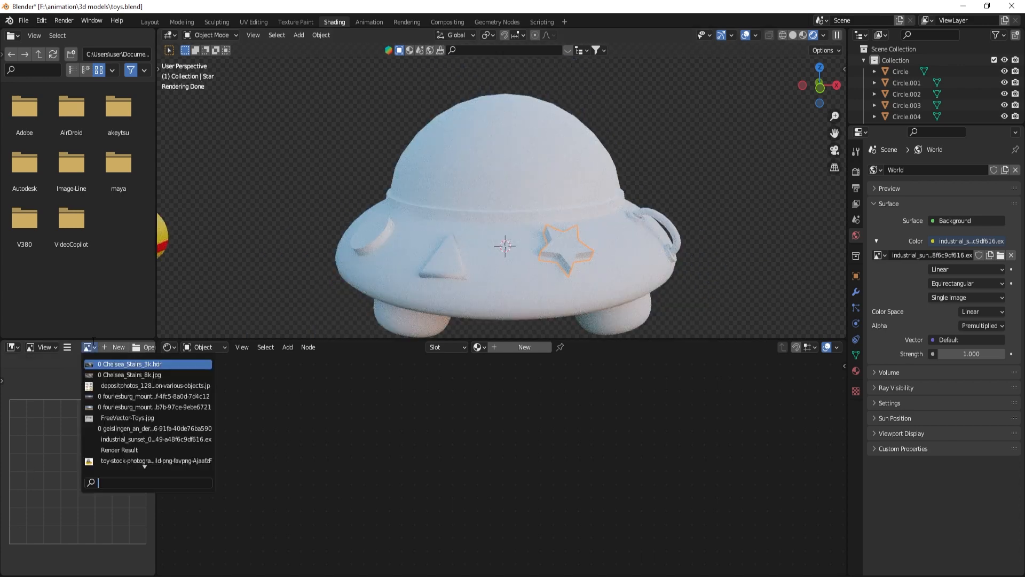
pyautogui.click(110, 418)
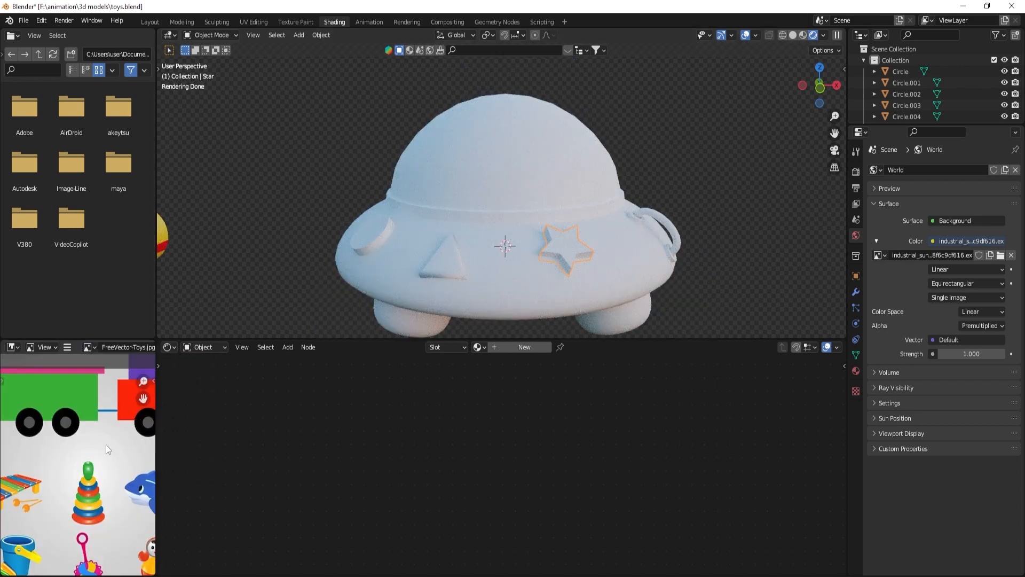
pyautogui.scroll(-4, 106, 445)
pyautogui.click(87, 347)
pyautogui.click(115, 385)
pyautogui.scroll(5, 48, 529)
pyautogui.moveTo(48, 529); pyautogui.dragTo(70, 472, button='middle')
# - Create a new material for the star and replace its Principled BSDF with a Glossy BSDF connected to Surface
pyautogui.click(520, 351)
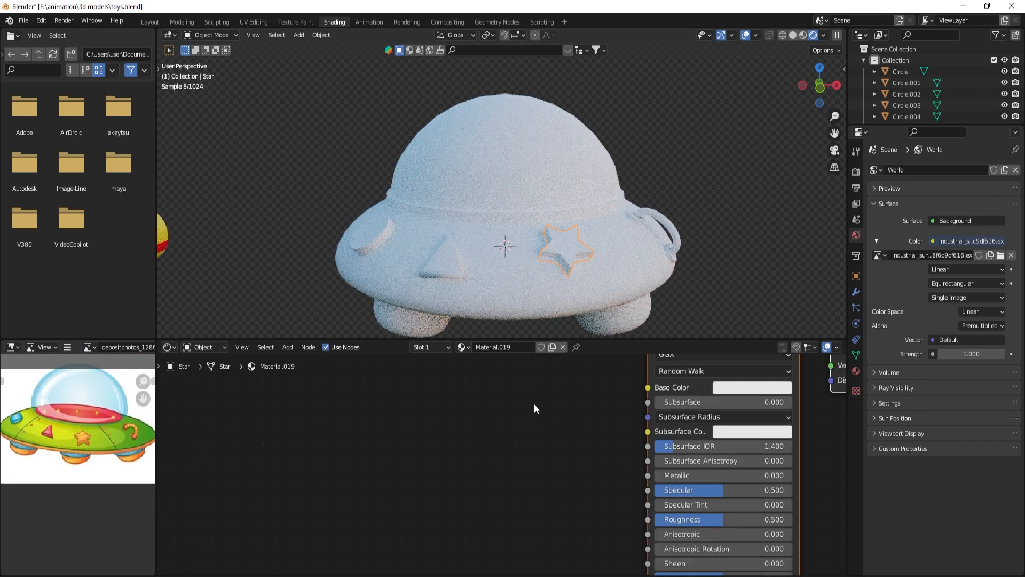
pyautogui.press('x')
pyautogui.hotkey('shift', 'a')
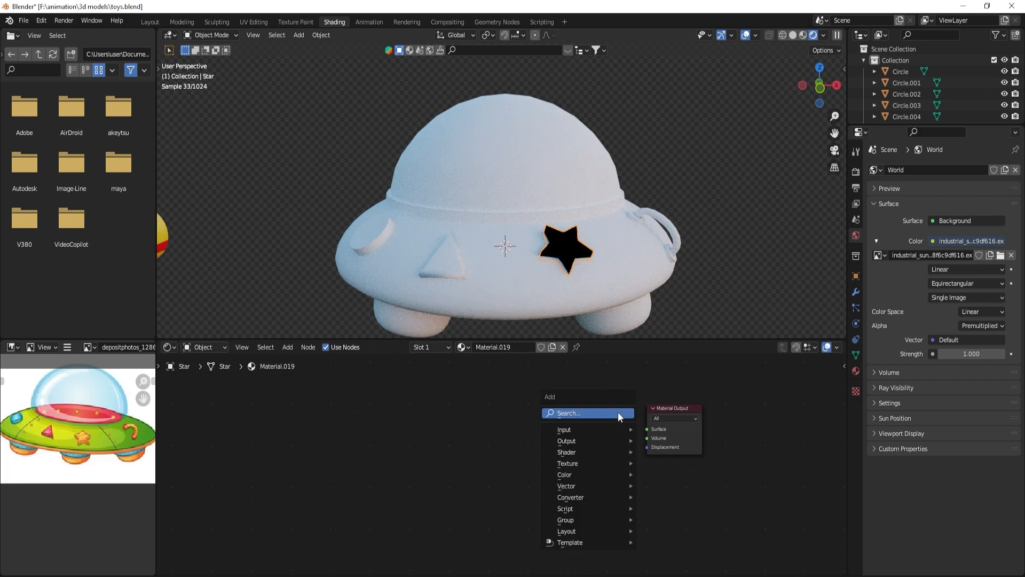
pyautogui.click(618, 412)
pyautogui.write('gl')
pyautogui.click(659, 444)
pyautogui.click(597, 430)
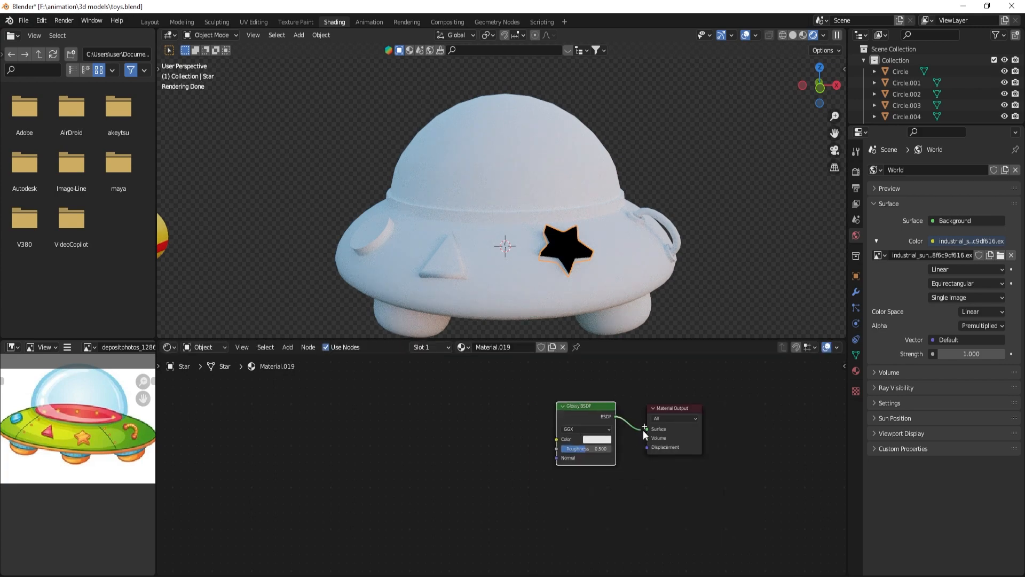
pyautogui.moveTo(643, 431); pyautogui.dragTo(668, 426)
# - Set the star's Glossy BSDF to an orange color with a roughness of 0.277
pyautogui.scroll(4, 620, 439)
pyautogui.click(707, 409)
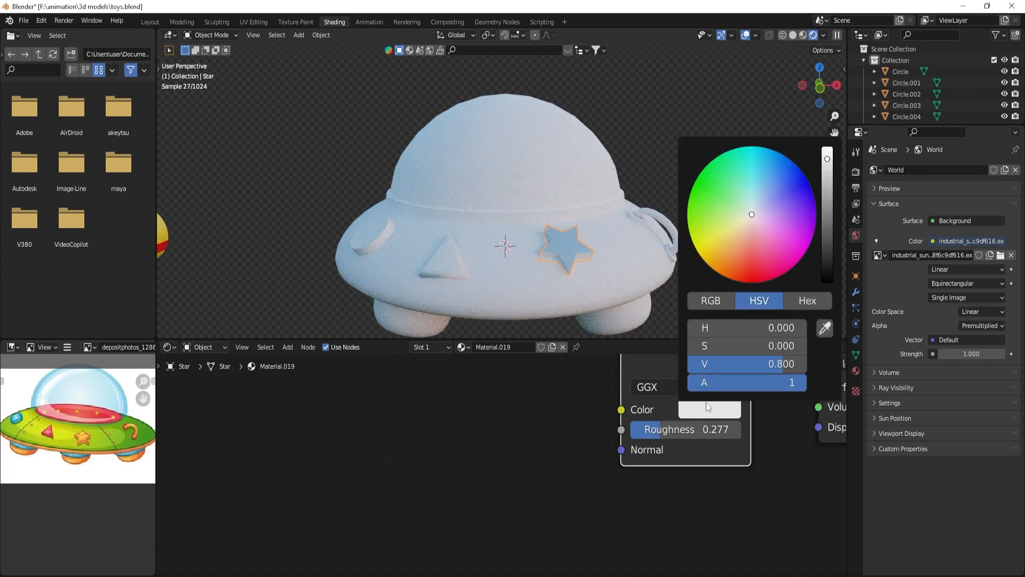
pyautogui.moveTo(739, 244); pyautogui.dragTo(729, 254)
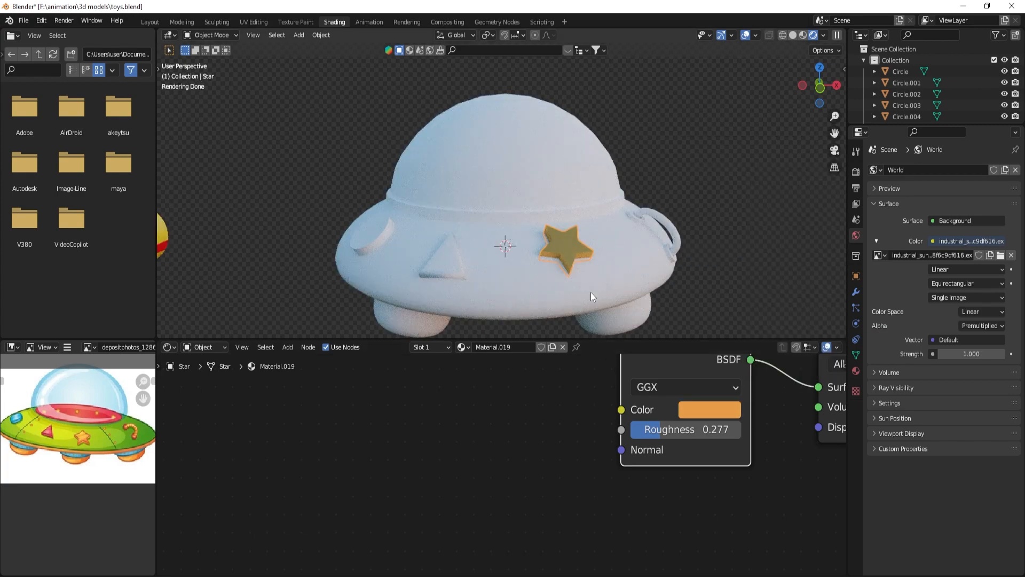
pyautogui.moveTo(591, 293); pyautogui.dragTo(580, 287, button='middle')
pyautogui.press('KP_1')
pyautogui.scroll(2, 472, 255)
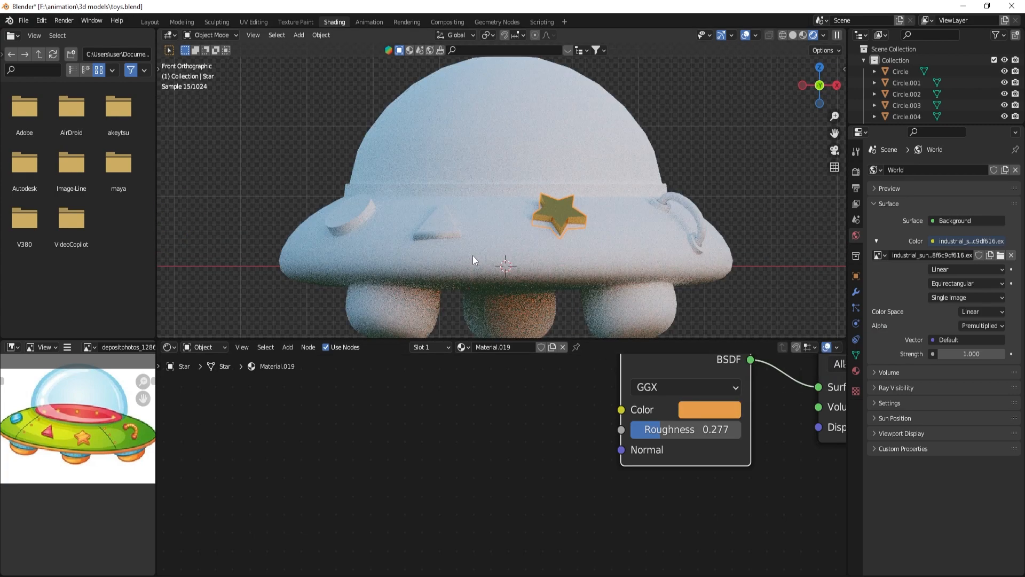
# - Replace the star's Glossy BSDF with a Principled BSDF connected to the Material Output's Surface
pyautogui.moveTo(694, 406); pyautogui.dragTo(610, 438, button='middle')
pyautogui.moveTo(604, 478); pyautogui.dragTo(568, 478)
pyautogui.hotkey('ctrl', 'z')
pyautogui.press('x')
pyautogui.hotkey('shift', 'a')
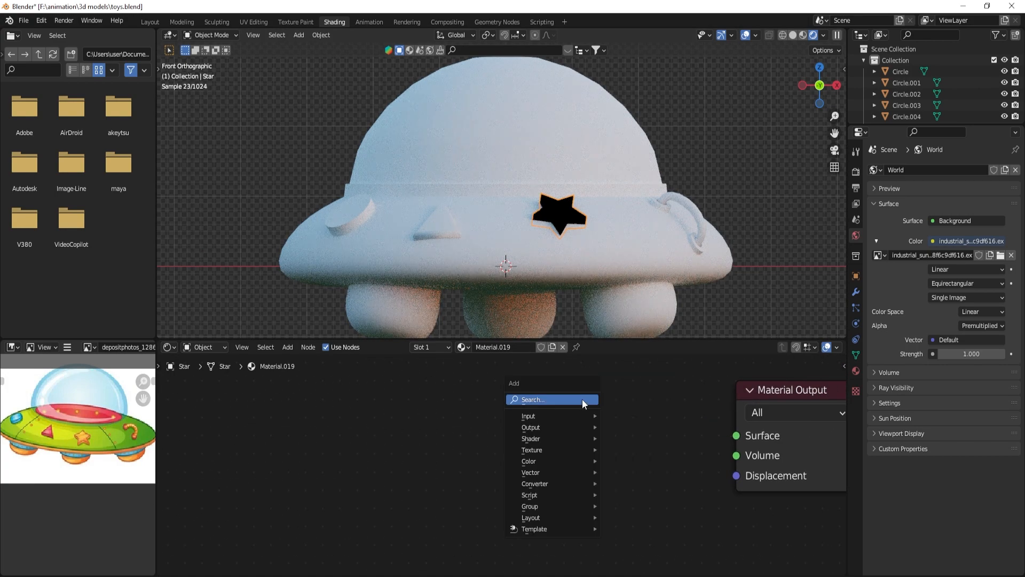
pyautogui.write('pr')
pyautogui.click(630, 421)
pyautogui.click(475, 418)
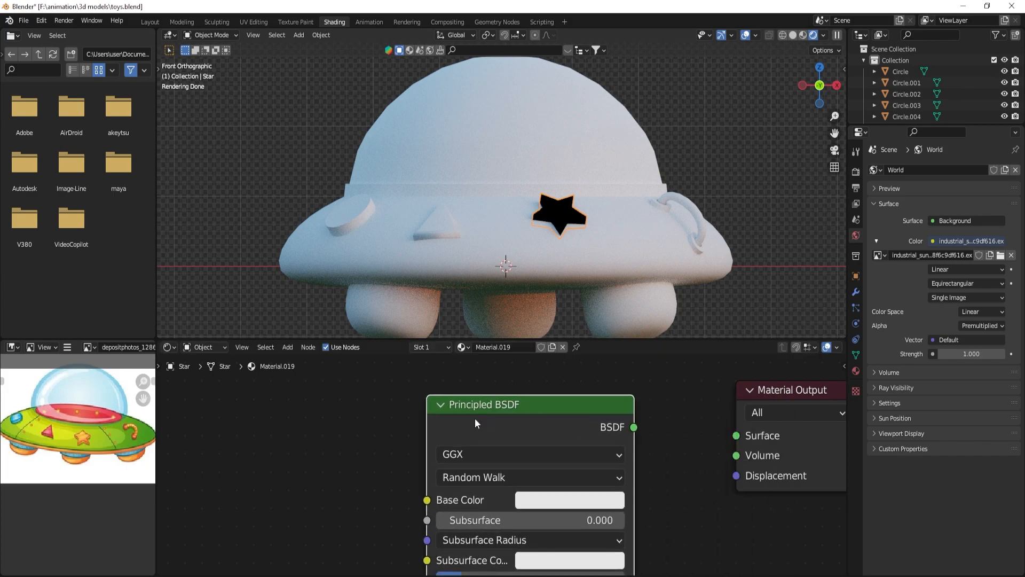
pyautogui.moveTo(634, 428); pyautogui.dragTo(737, 435)
# - Set the star's base color to orange, its metallic to 0.286 and its roughness to 0.309
pyautogui.click(536, 500)
pyautogui.moveTo(567, 330); pyautogui.dragTo(554, 356)
pyautogui.scroll(-3, 553, 487)
pyautogui.moveTo(554, 488); pyautogui.dragTo(556, 381, button='middle')
pyautogui.scroll(1, 539, 406)
pyautogui.moveTo(482, 486); pyautogui.dragTo(527, 486)
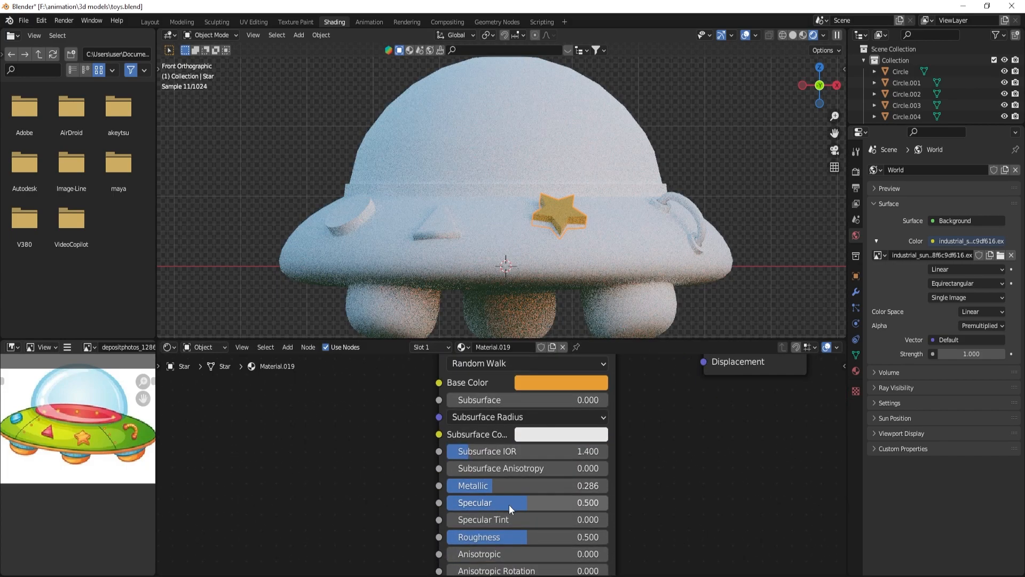
pyautogui.moveTo(510, 537)
pyautogui.mouseDown()
pyautogui.moveTo(473, 537)
pyautogui.moveTo(498, 537)
pyautogui.mouseUp()
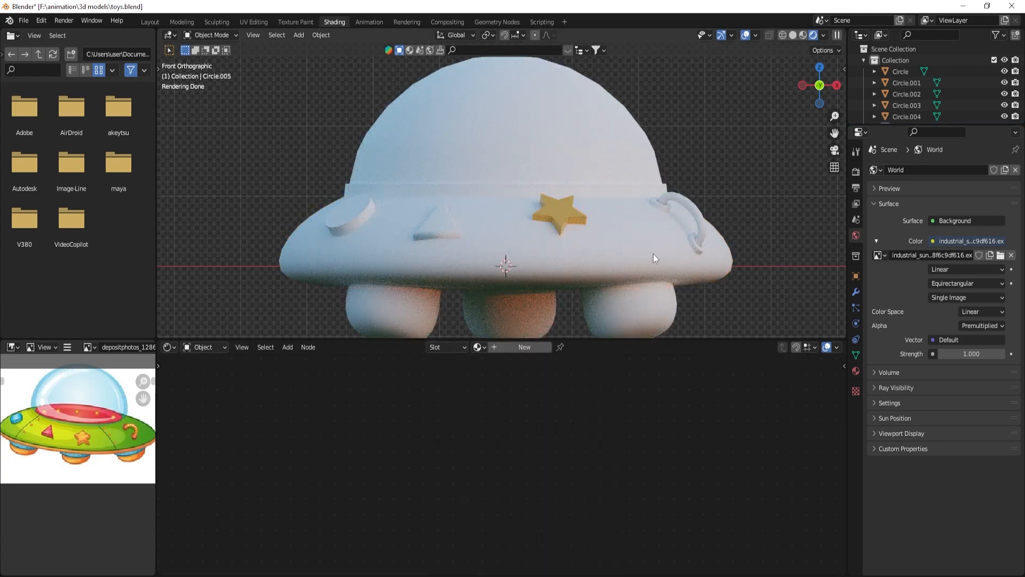
# - Fine-tune the orange hue of the star's base color
pyautogui.click(540, 379)
pyautogui.moveTo(552, 252); pyautogui.dragTo(551, 245)
pyautogui.click(556, 380)
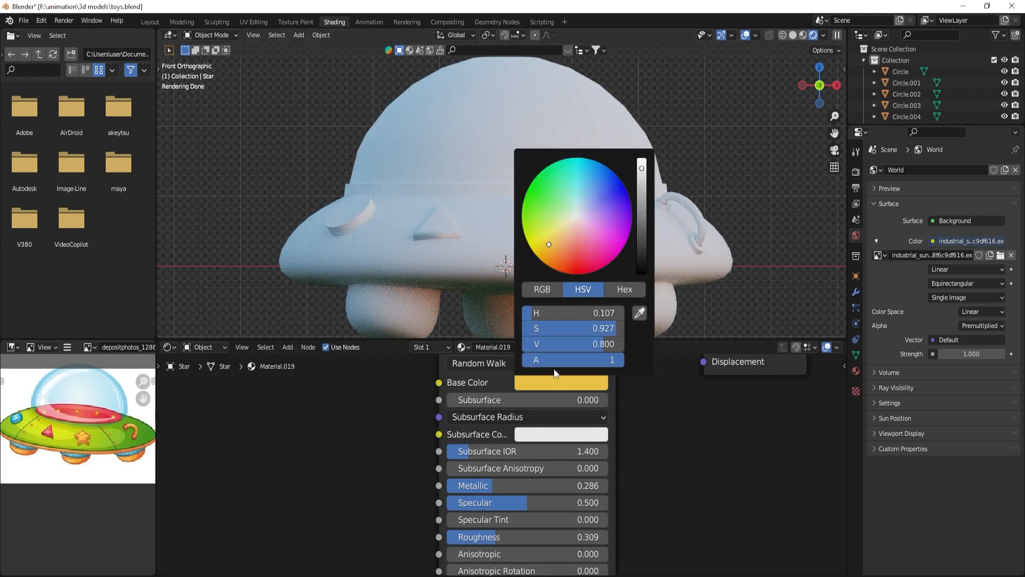
pyautogui.click(551, 247)
# - Give the triangle decoration a new material with a red base color
pyautogui.click(432, 227)
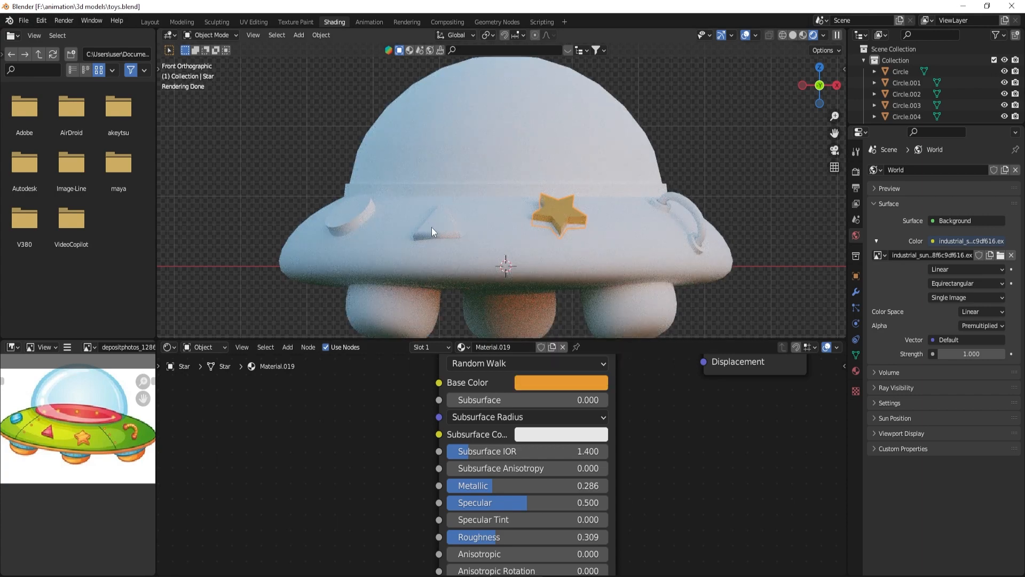
pyautogui.click(536, 347)
pyautogui.click(576, 419)
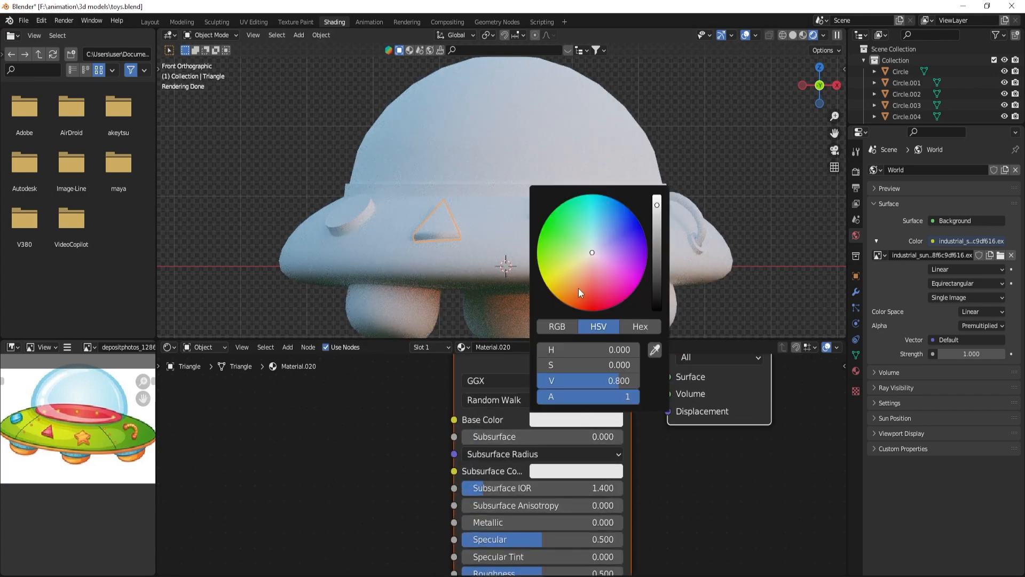
pyautogui.moveTo(579, 287); pyautogui.dragTo(591, 292)
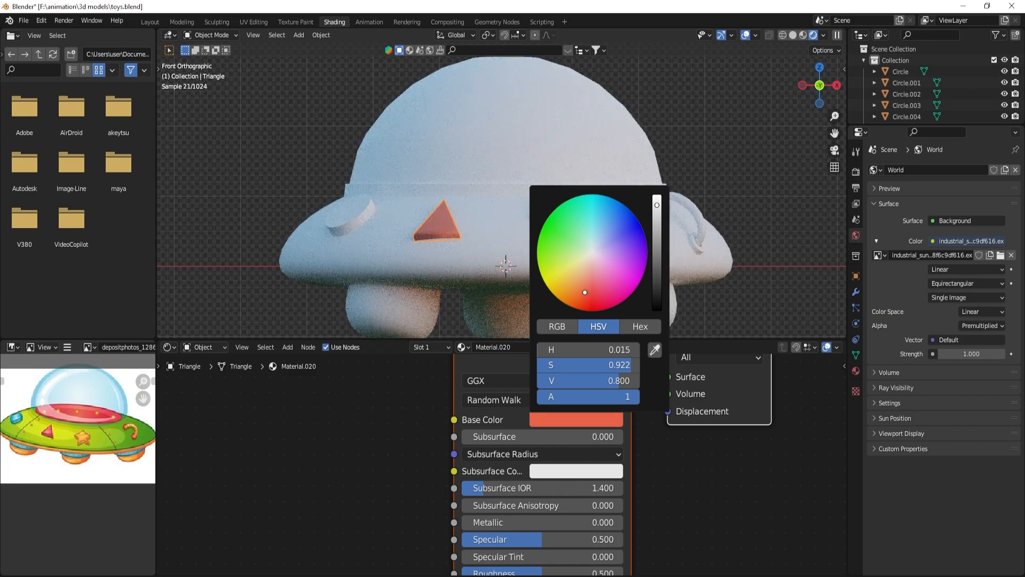
# - Set the triangle's metallic to 0.382 and its roughness to 0.314, and save the file
pyautogui.moveTo(568, 514); pyautogui.dragTo(569, 486, button='middle')
pyautogui.scroll(-1, 572, 536)
pyautogui.moveTo(500, 487); pyautogui.dragTo(557, 488)
pyautogui.moveTo(541, 536); pyautogui.dragTo(513, 537)
pyautogui.hotkey('ctrl', 's')
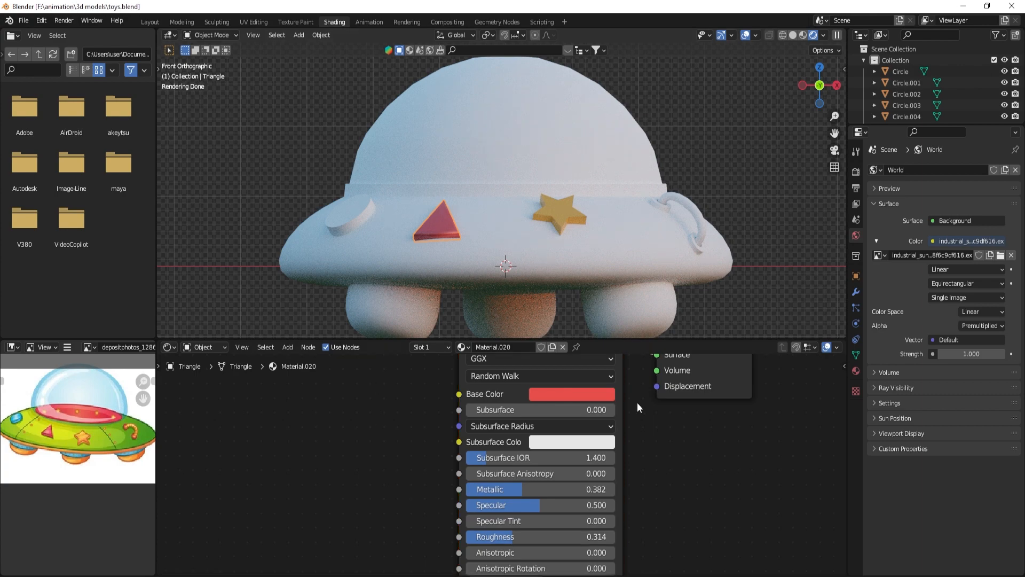
# - Shift the triangle's base color to a pinkish red with hue 0.992 and saturation 0.936
pyautogui.click(572, 394)
pyautogui.click(581, 282)
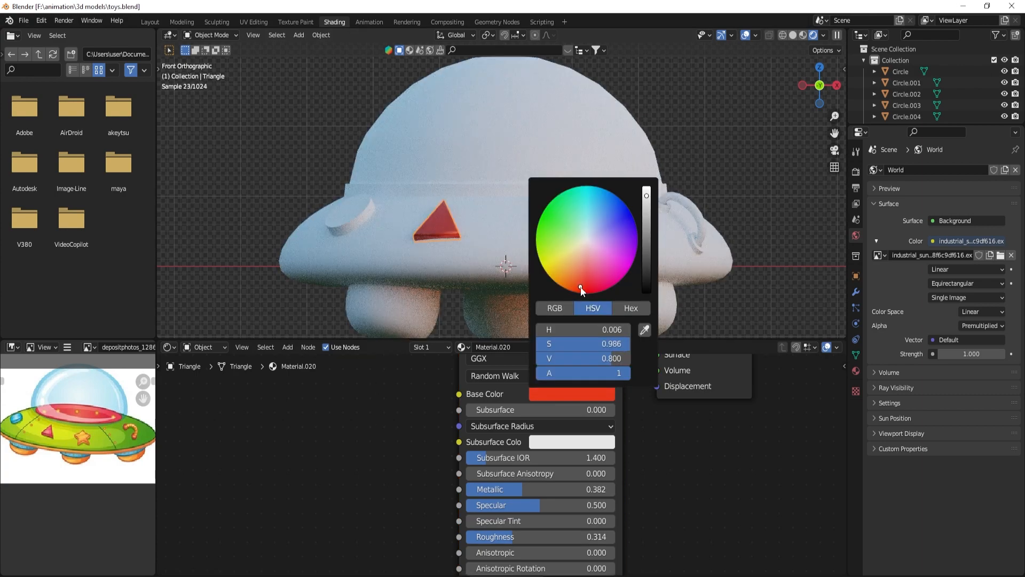
pyautogui.click(560, 394)
pyautogui.click(575, 286)
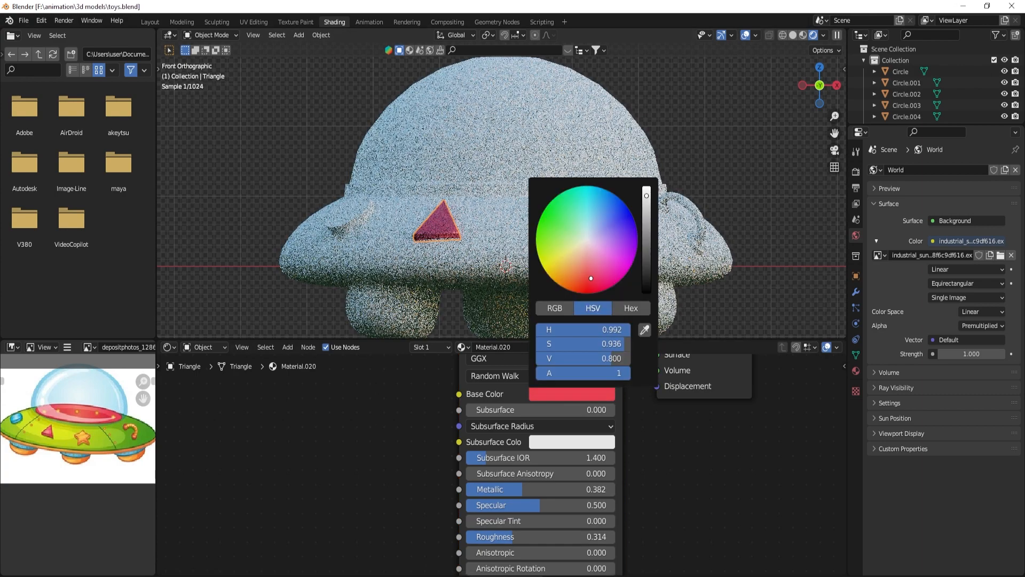
# - Give the round disc decoration a new material with a light blue base color
pyautogui.click(345, 224)
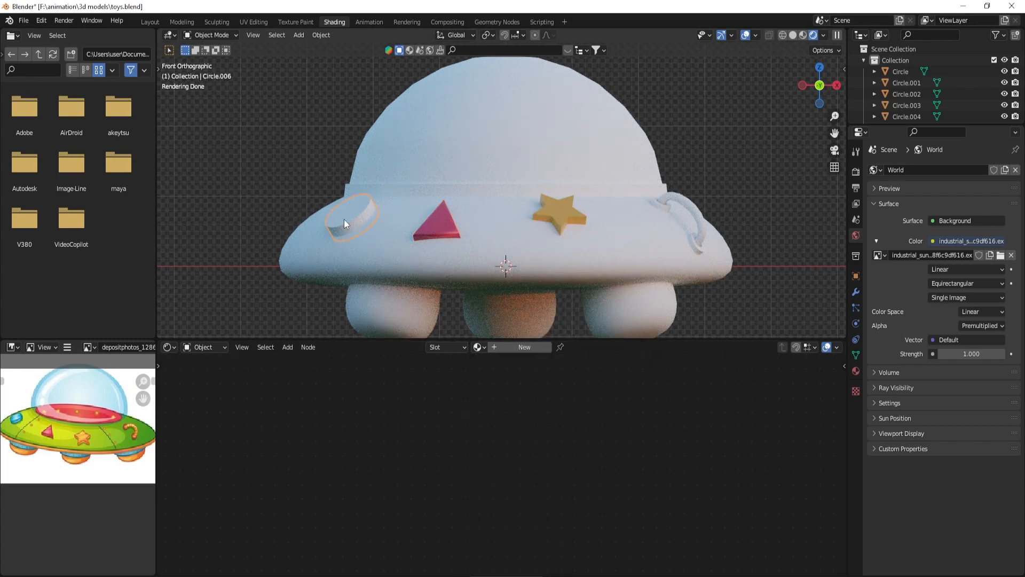
pyautogui.click(527, 353)
pyautogui.click(572, 393)
pyautogui.click(557, 290)
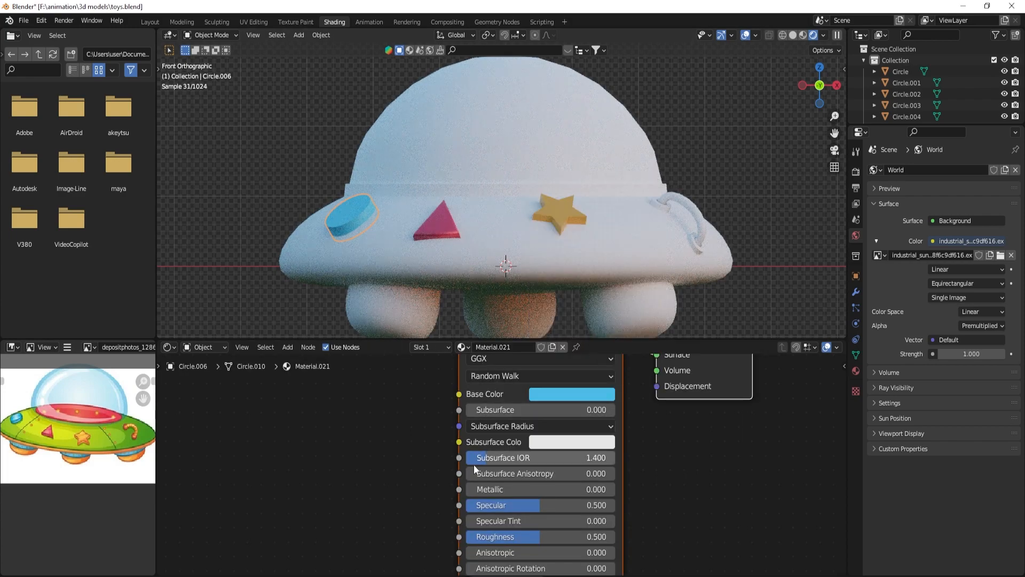
# - Set the disc's roughness to 0.291 and raise its metallic slightly above 0.377, saving the file
pyautogui.moveTo(513, 489); pyautogui.dragTo(522, 489)
pyautogui.moveTo(529, 537)
pyautogui.mouseDown()
pyautogui.moveTo(502, 536)
pyautogui.moveTo(510, 536)
pyautogui.mouseUp()
pyautogui.hotkey('alt', 'a')
pyautogui.hotkey('ctrl', 's')
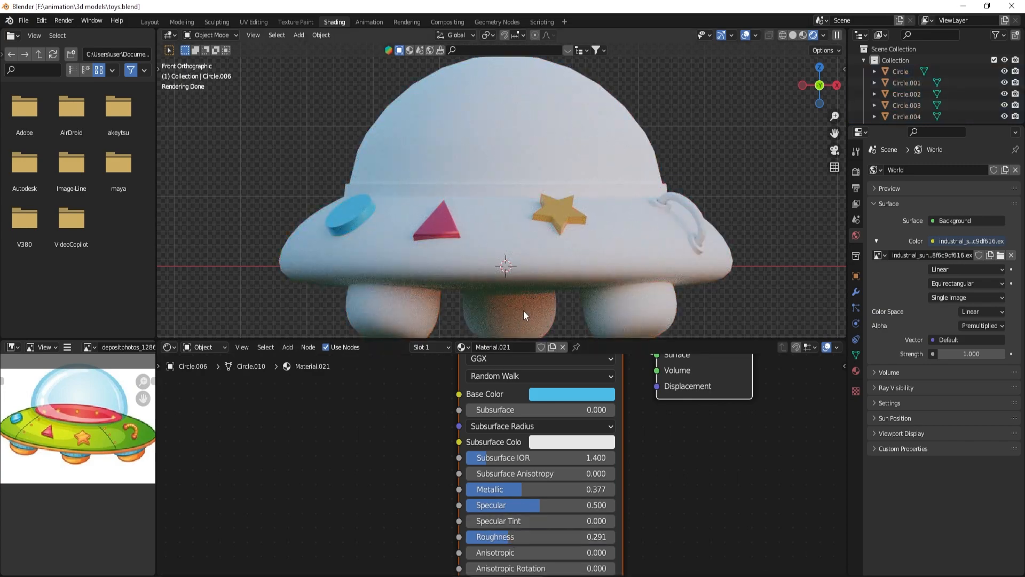
pyautogui.moveTo(510, 488); pyautogui.dragTo(532, 488)
# - Assign the triangle's red material, Material.020, to both small end discs of the curved handle
pyautogui.click(698, 246)
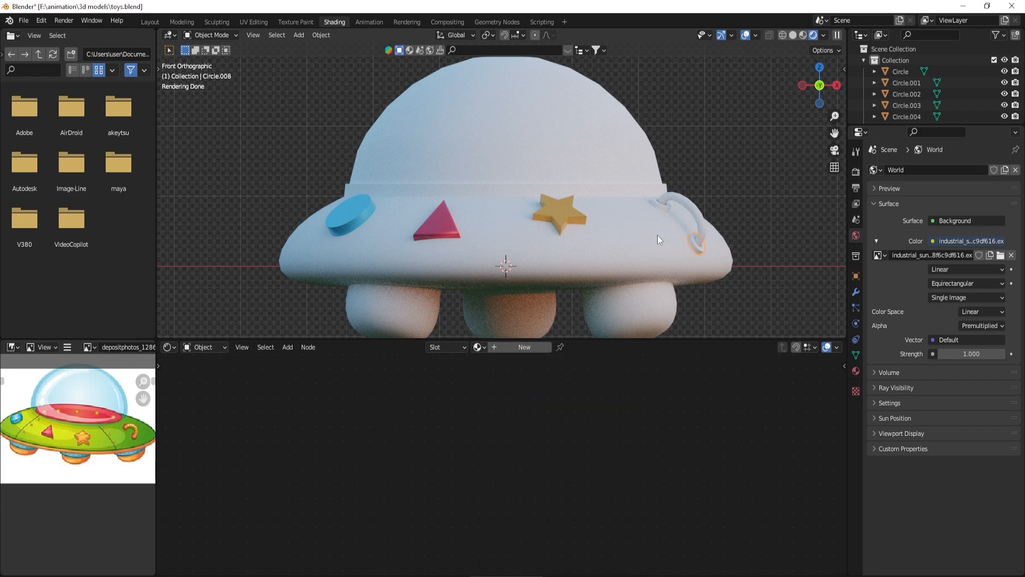
pyautogui.click(434, 228)
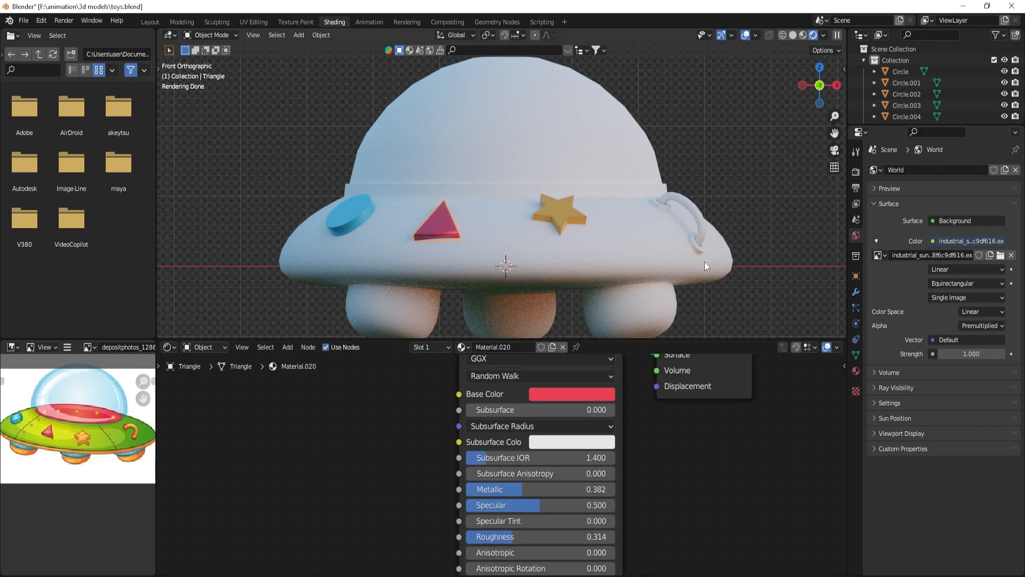
pyautogui.click(697, 247)
pyautogui.click(482, 347)
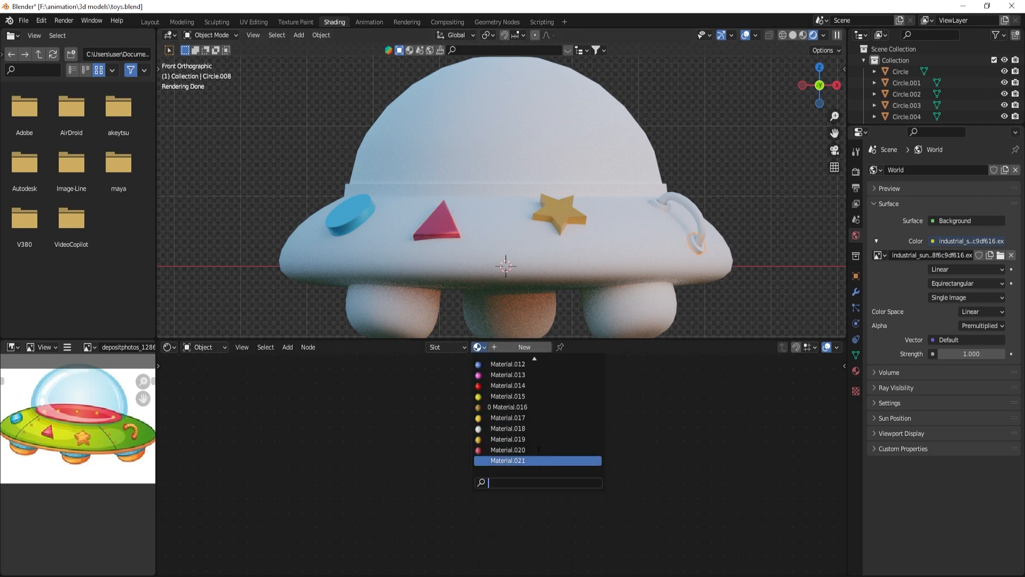
pyautogui.click(511, 454)
pyautogui.click(660, 206)
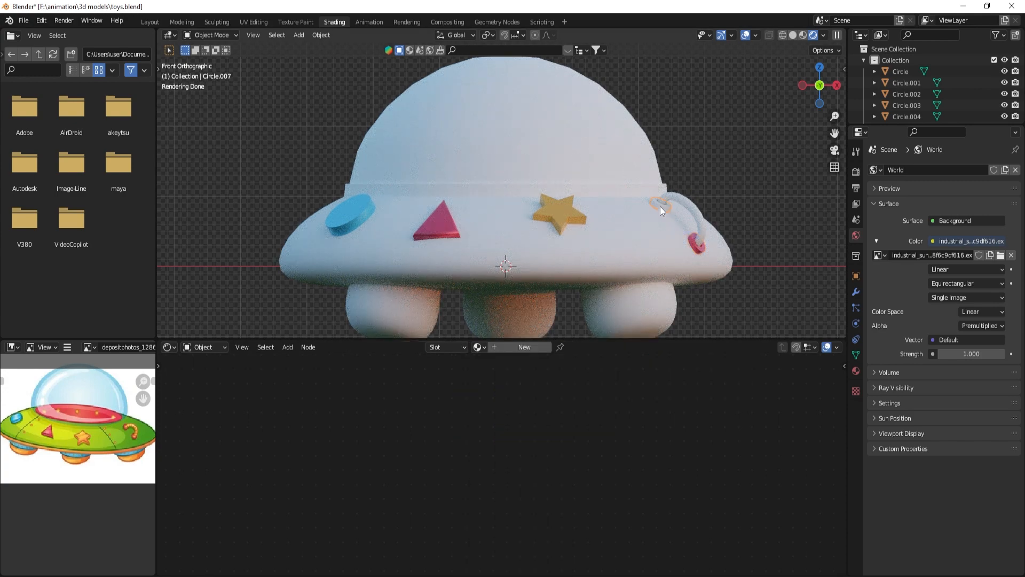
pyautogui.click(477, 347)
pyautogui.click(513, 455)
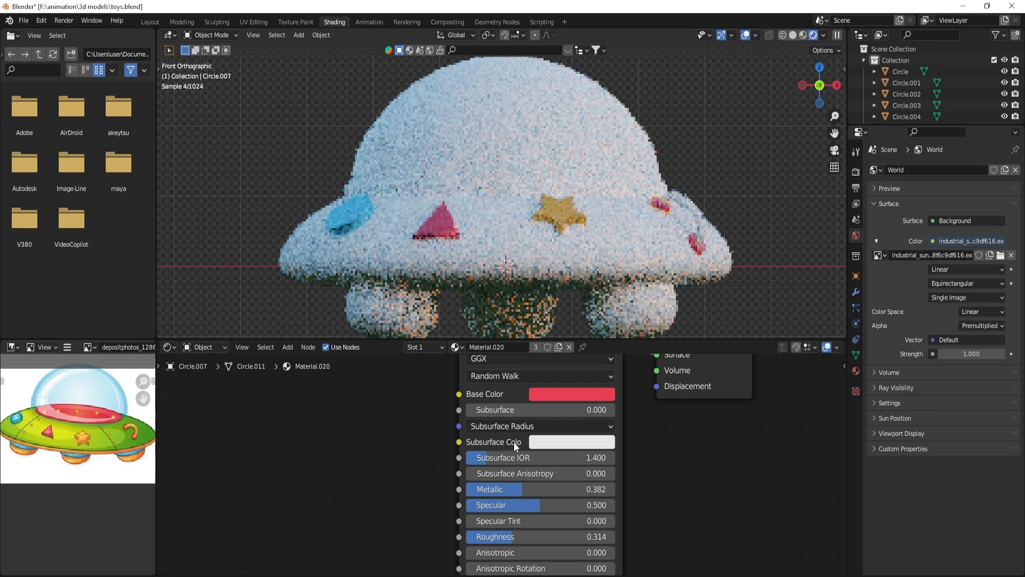
# - Give the curved handle between the two red discs a new material
pyautogui.click(706, 219)
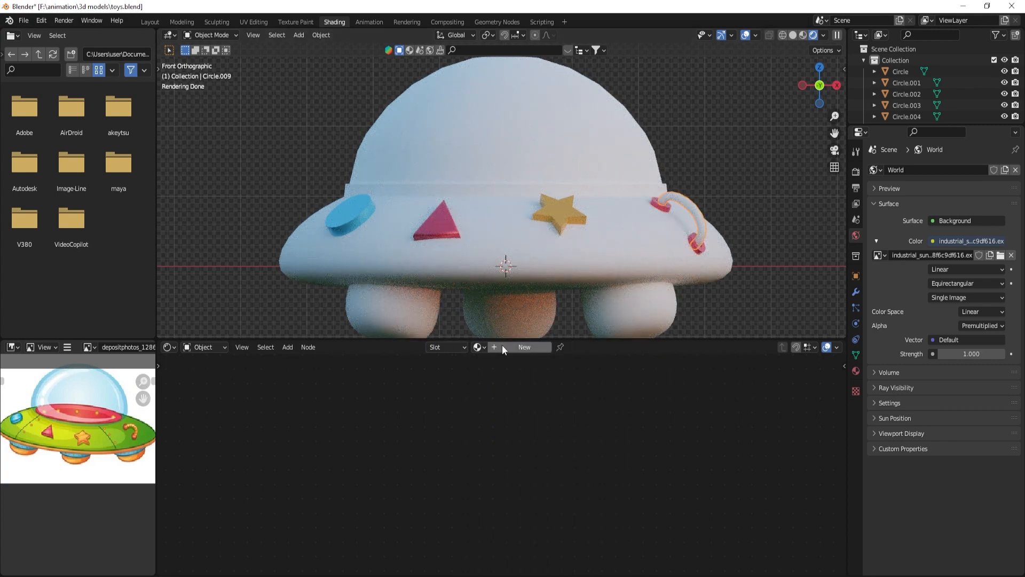
pyautogui.click(521, 347)
pyautogui.moveTo(423, 457); pyautogui.dragTo(470, 462, button='middle')
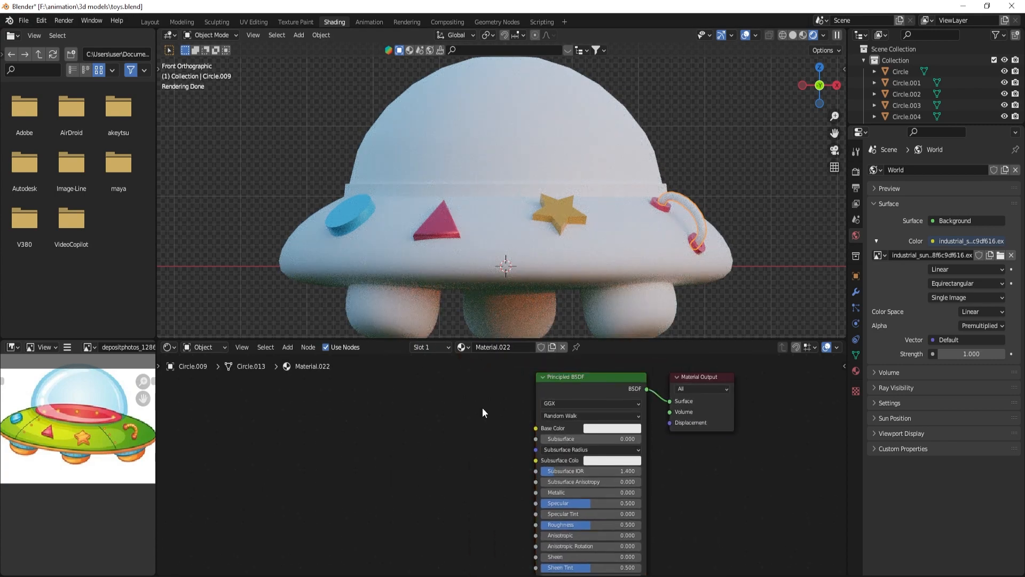
# - Add a blue ColorRamp fed by a mapped linear Gradient Texture and connect its Color output to the Principled BSDF's Base Color
pyautogui.hotkey('shift', 'a')
pyautogui.write('co')
pyautogui.click(506, 428)
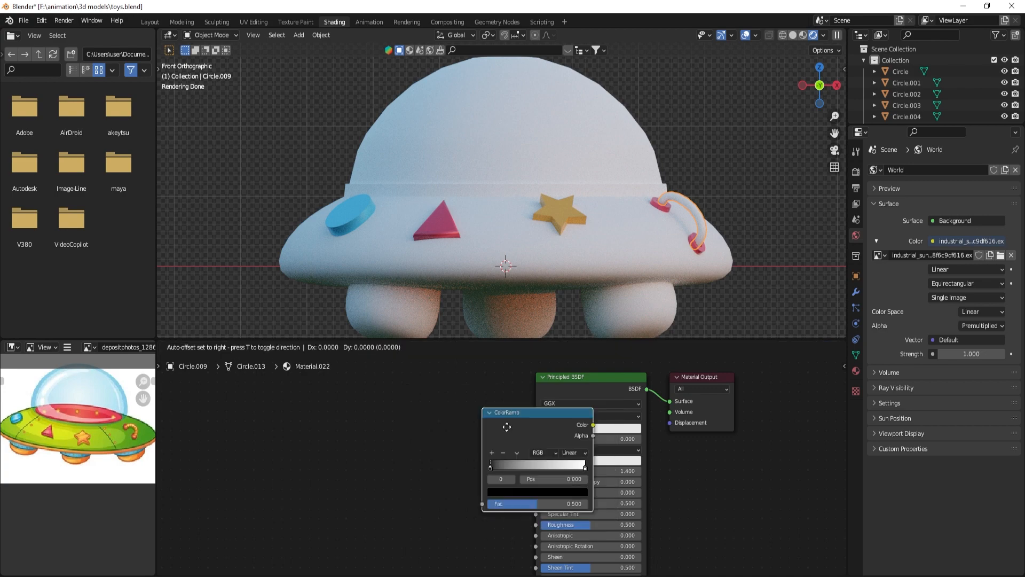
pyautogui.click(403, 410)
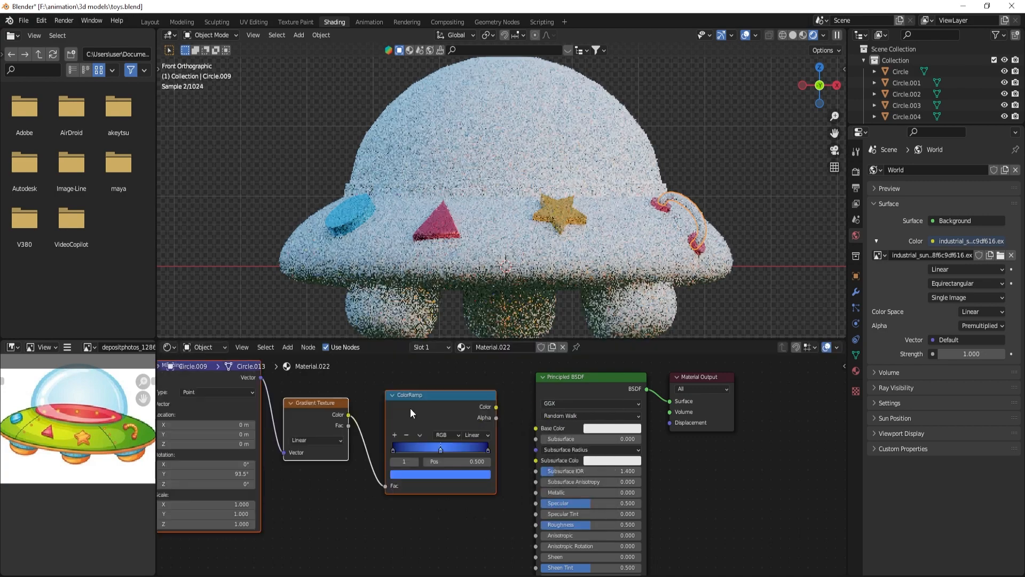
pyautogui.moveTo(496, 408); pyautogui.dragTo(538, 425)
pyautogui.scroll(1, 506, 456)
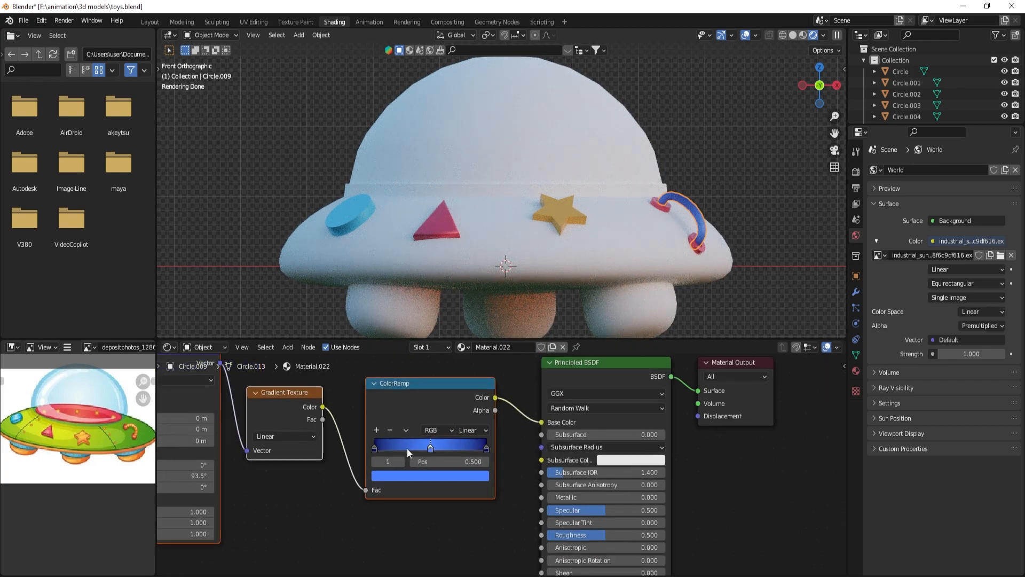
# - Set the ColorRamp interpolation to Constant and show the handle in Material Preview shading
pyautogui.click(478, 430)
pyautogui.click(479, 494)
pyautogui.press('z')
pyautogui.click(697, 241)
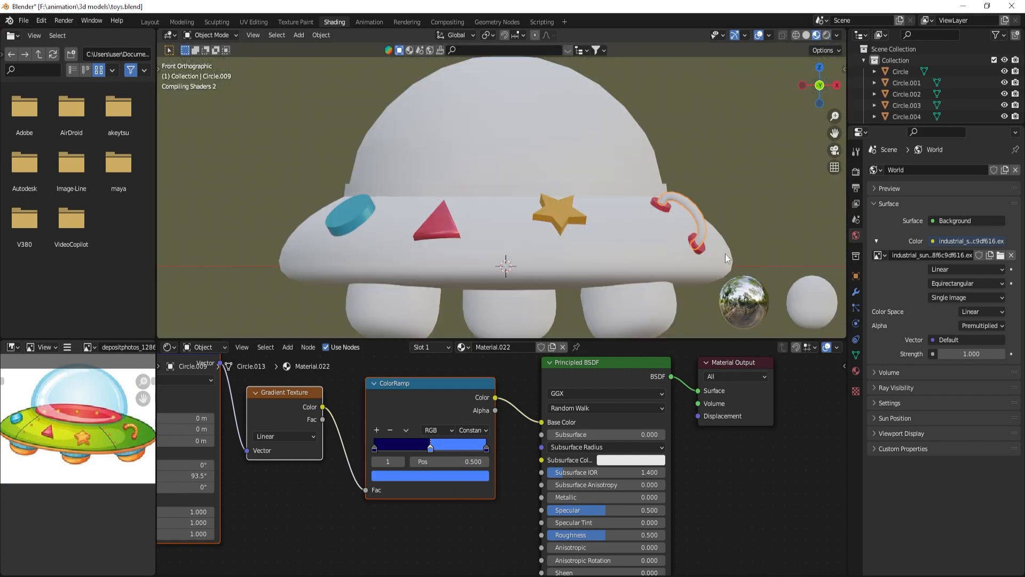
pyautogui.scroll(6, 698, 236)
pyautogui.keyDown('shift'); pyautogui.moveTo(699, 236); pyautogui.dragTo(590, 262, button='middle'); pyautogui.keyUp('shift')
# - Add and reposition ColorRamp stops to form narrow light blue stripes on dark blue, with the second stripe starting at 0.445
pyautogui.moveTo(430, 447); pyautogui.dragTo(398, 453)
pyautogui.click(377, 430)
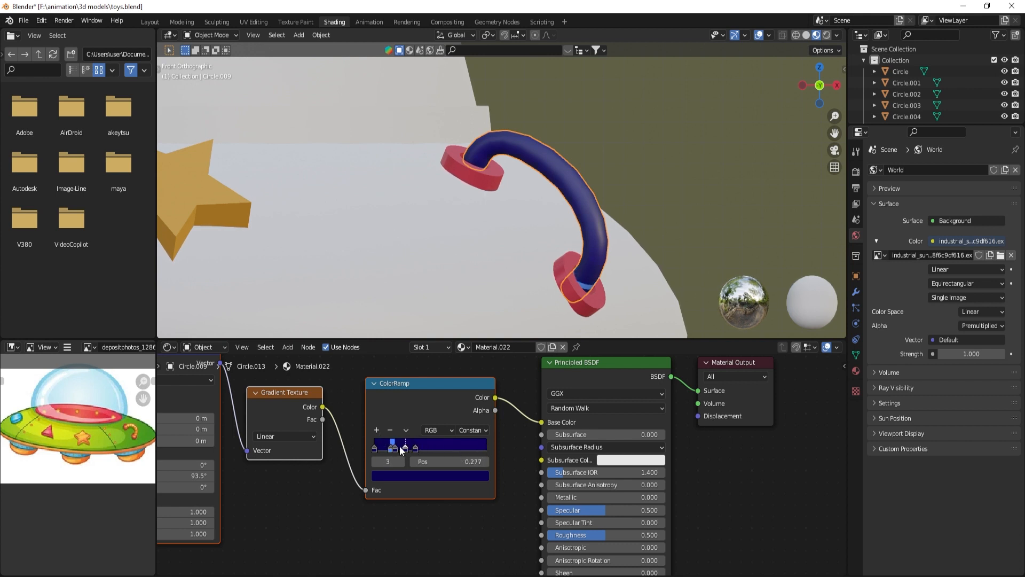
pyautogui.click(392, 448)
pyautogui.click(376, 431)
pyautogui.moveTo(394, 447); pyautogui.dragTo(428, 448)
pyautogui.click(393, 448)
pyautogui.moveTo(409, 448); pyautogui.dragTo(425, 447)
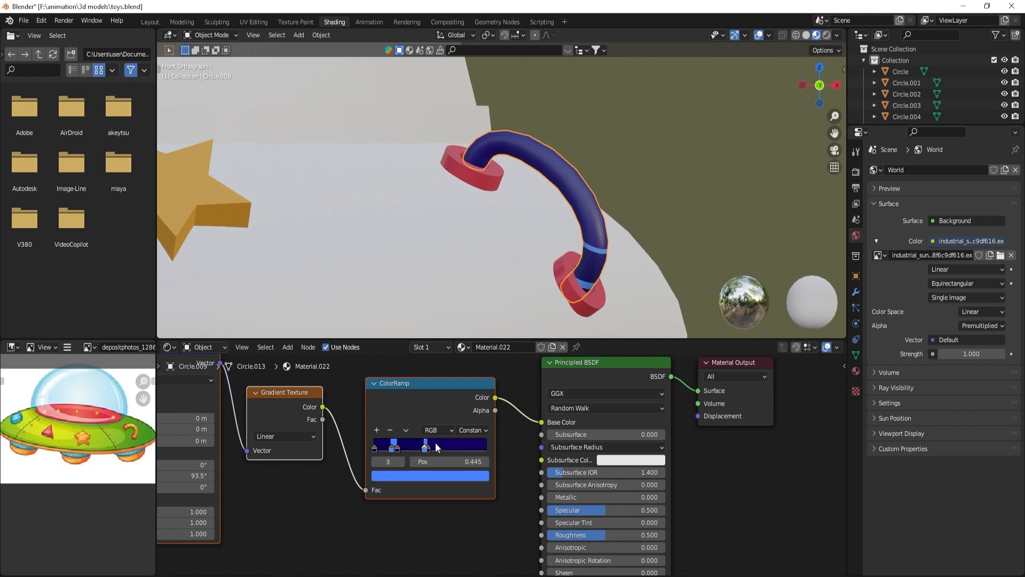
# - Add a dark blue stop just after the second stripe and a light blue stop at position 0.793
pyautogui.click(378, 429)
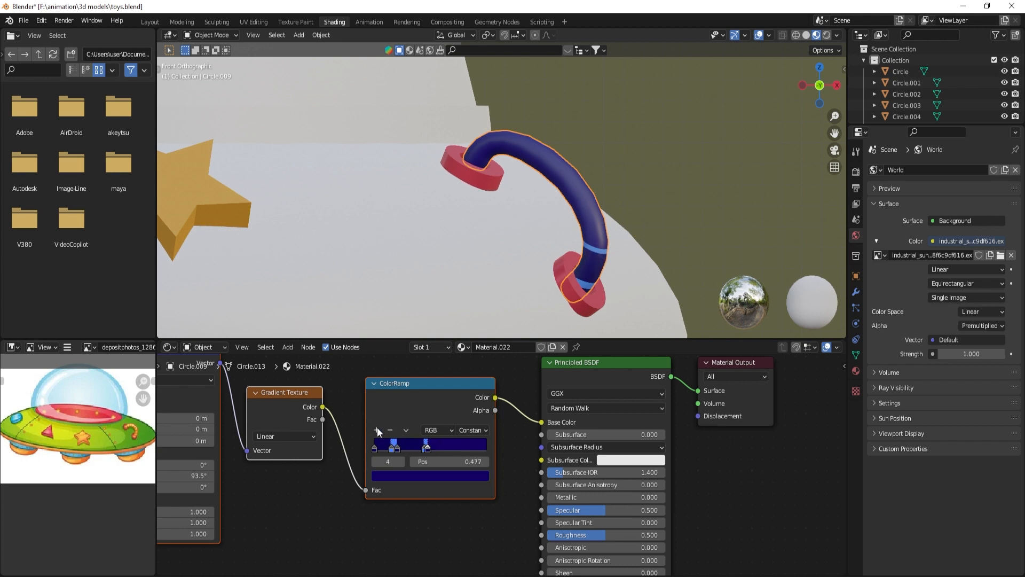
pyautogui.click(377, 429)
pyautogui.moveTo(425, 448); pyautogui.dragTo(465, 450)
pyautogui.click(301, 436)
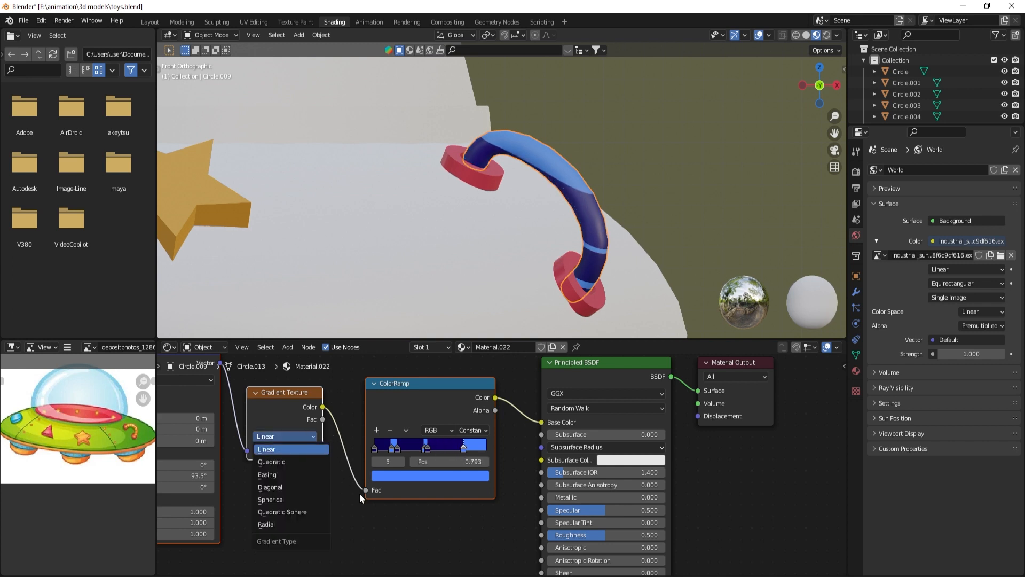
# - Set the Mapping node's Y rotation to 0°
pyautogui.moveTo(360, 498); pyautogui.dragTo(511, 484, button='middle')
pyautogui.click(309, 463)
pyautogui.write('0')
pyautogui.press('Return')
pyautogui.scroll(4, 624, 439)
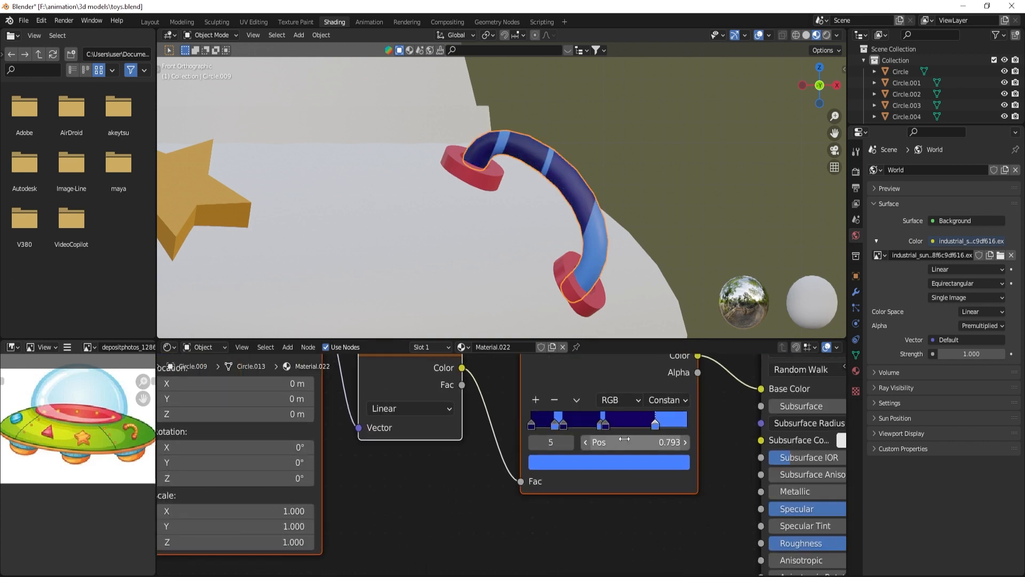
# - Add a dark blue stop at position 0.817 to close the third light blue stripe
pyautogui.scroll(1, 625, 439)
pyautogui.moveTo(625, 438); pyautogui.dragTo(537, 456, button='middle')
pyautogui.click(442, 413)
pyautogui.moveTo(546, 439); pyautogui.dragTo(578, 447)
pyautogui.scroll(-2, 85, 475)
pyautogui.moveTo(166, 483); pyautogui.dragTo(370, 419, button='middle')
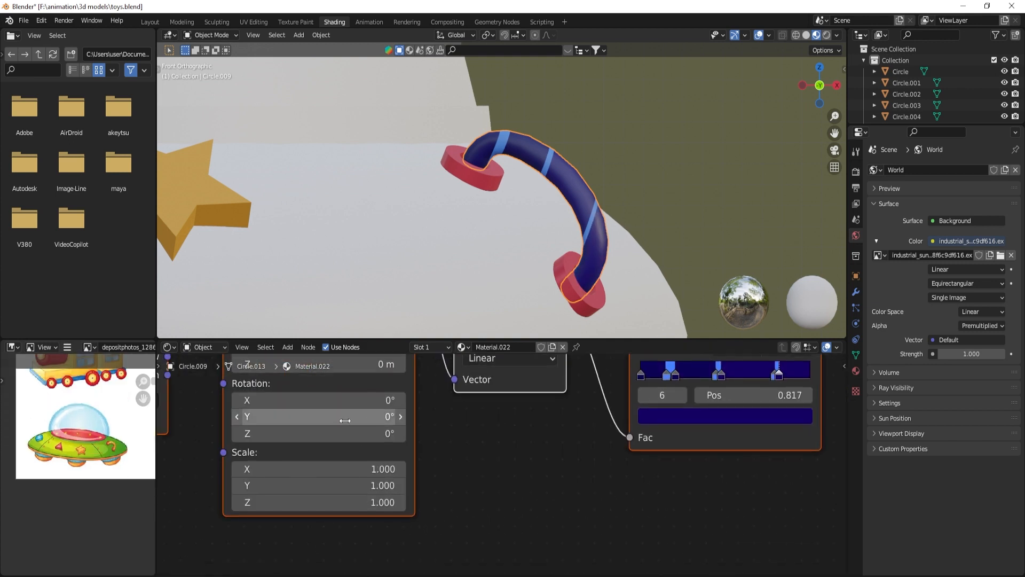
pyautogui.moveTo(345, 417); pyautogui.dragTo(443, 433)
pyautogui.rightClick(288, 417)
pyautogui.rightClick(329, 400)
pyautogui.rightClick(444, 433)
pyautogui.moveTo(290, 398); pyautogui.dragTo(300, 444, button='middle')
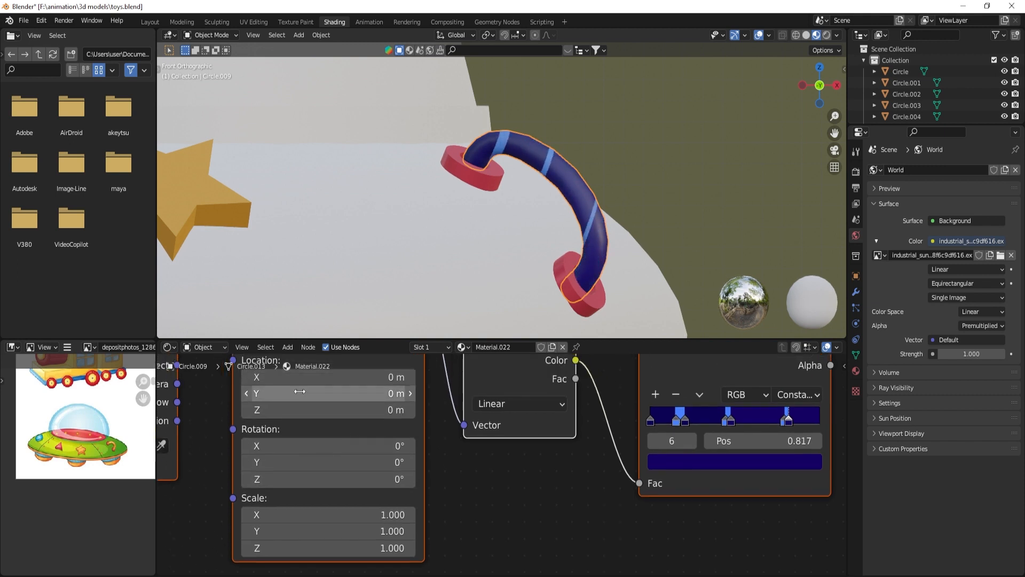
pyautogui.moveTo(300, 393); pyautogui.dragTo(319, 409)
pyautogui.rightClick(458, 393)
pyautogui.rightClick(313, 376)
pyautogui.rightClick(311, 376)
pyautogui.rightClick(319, 409)
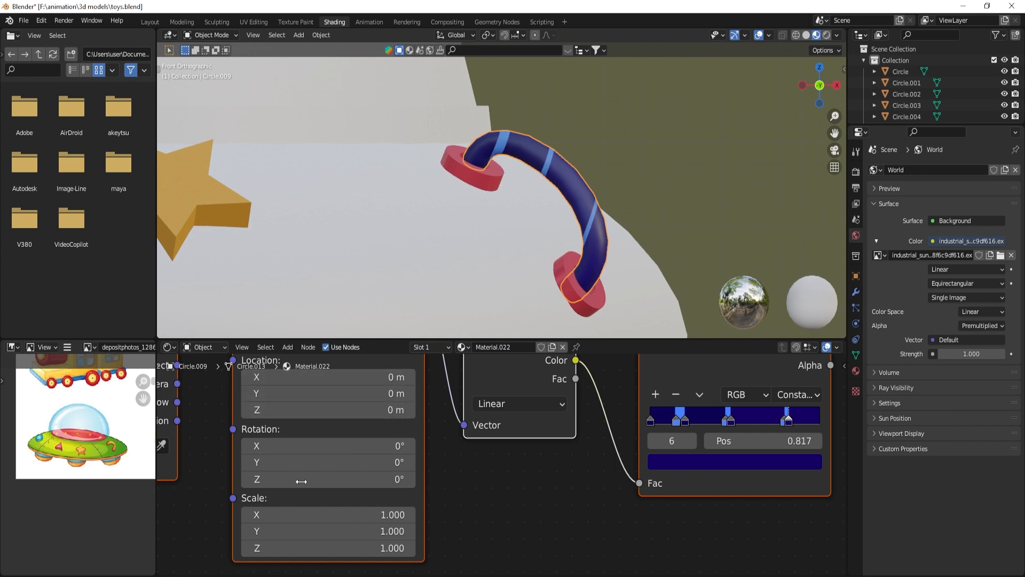
# - Set the Mapping scale to 1.470 on all axes and add a light blue stop near the ramp's end for a fourth stripe
pyautogui.moveTo(300, 515); pyautogui.dragTo(328, 548)
pyautogui.moveTo(747, 457); pyautogui.dragTo(523, 467, button='middle')
pyautogui.moveTo(515, 424)
pyautogui.mouseDown()
pyautogui.moveTo(502, 430)
pyautogui.moveTo(516, 428)
pyautogui.mouseUp()
pyautogui.click(578, 421)
pyautogui.moveTo(578, 426); pyautogui.dragTo(618, 426)
pyautogui.click(428, 394)
pyautogui.click(463, 423)
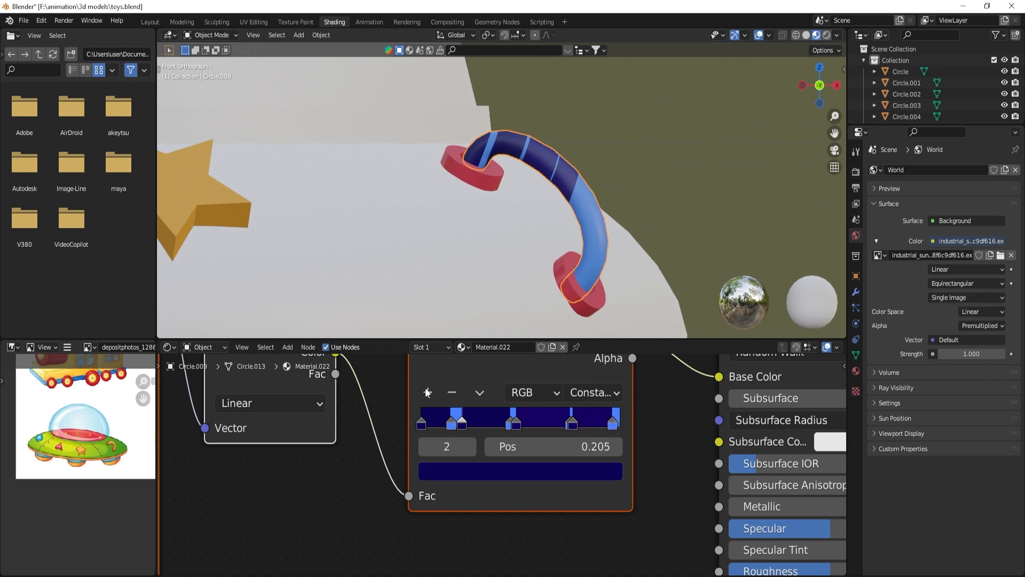
# - Add a dark blue stop near the ramp's end to close the fourth light blue stripe
pyautogui.click(427, 393)
pyautogui.click(575, 422)
pyautogui.click(564, 423)
pyautogui.keyDown('ctrl'); pyautogui.click(543, 425); pyautogui.keyUp('ctrl')
pyautogui.moveTo(542, 425); pyautogui.dragTo(632, 426)
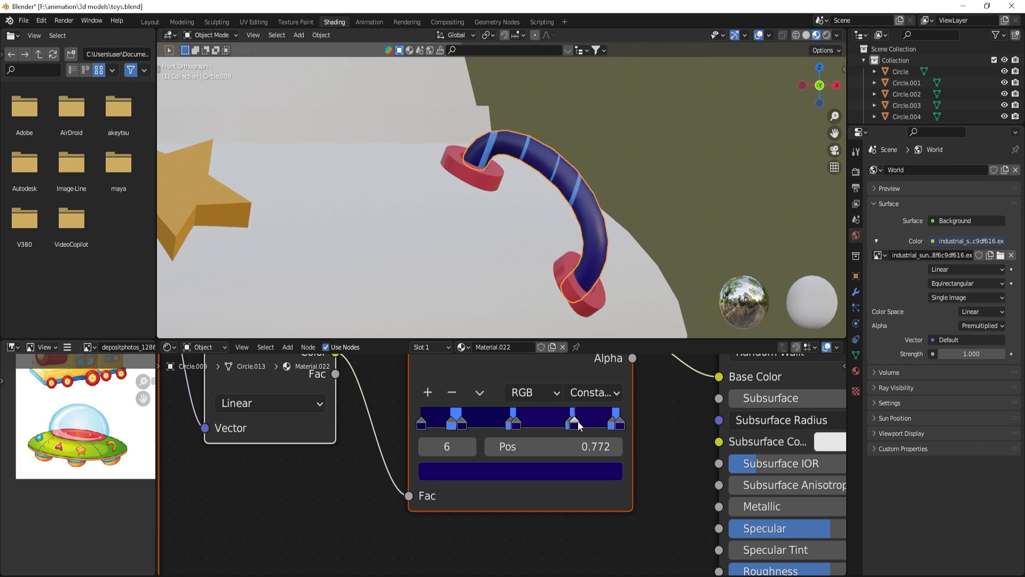
# - Even out the stripe widths by adjusting the dark blue stops, placing the first stripe's closing stop at 0.177
pyautogui.moveTo(579, 422); pyautogui.dragTo(580, 421)
pyautogui.click(510, 425)
pyautogui.moveTo(462, 424); pyautogui.dragTo(454, 427)
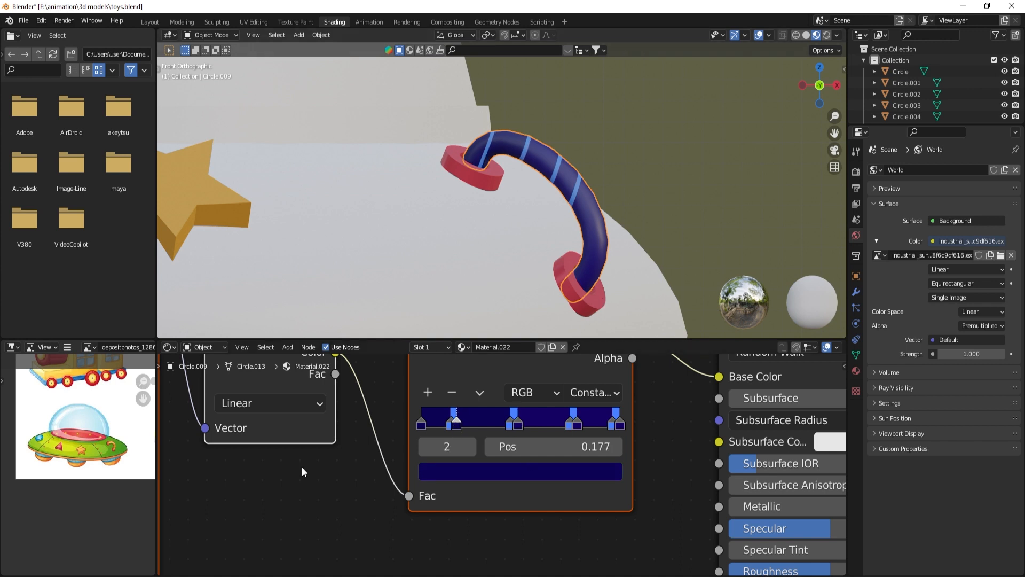
# - Set the Mapping location to -0.15 m on all axes to shift the stripes along the handle
pyautogui.scroll(-3, 302, 467)
pyautogui.moveTo(303, 467); pyautogui.dragTo(586, 456, button='middle')
pyautogui.moveTo(376, 380); pyautogui.dragTo(367, 411)
# - Narrow the third stripe by placing its light blue stop at 0.719 and its closing dark blue stop at 0.744
pyautogui.moveTo(746, 438); pyautogui.dragTo(588, 453, button='middle')
pyautogui.scroll(1, 588, 453)
pyautogui.moveTo(647, 431); pyautogui.dragTo(642, 431)
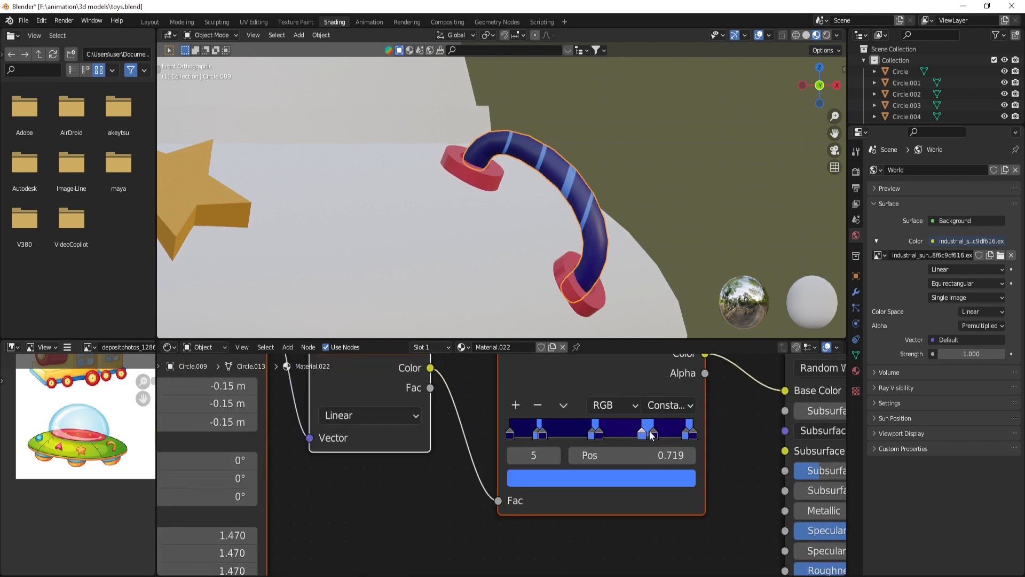
pyautogui.click(650, 433)
pyautogui.scroll(-2, 496, 428)
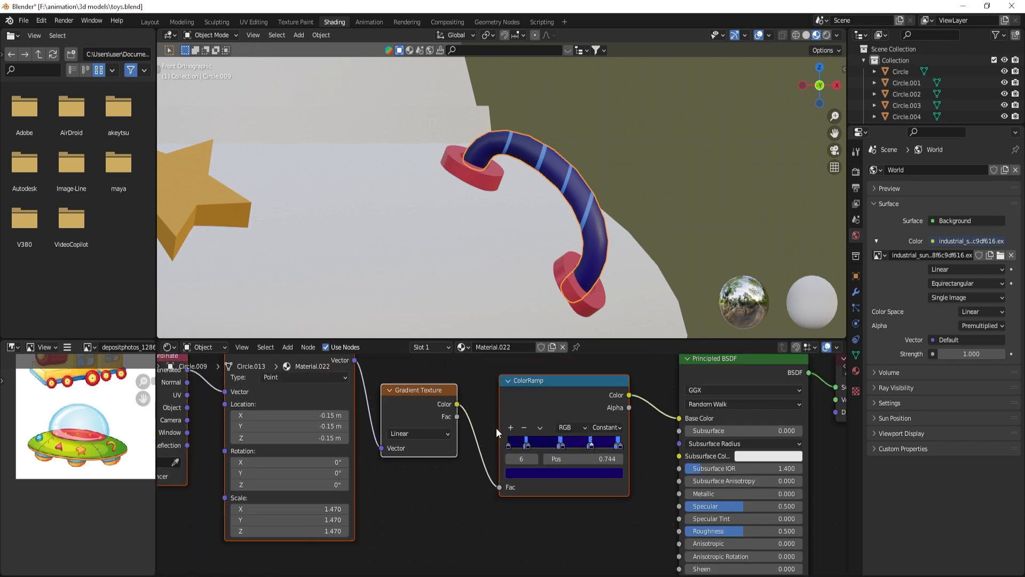
# - Change the ramp's first stop at position 0 to bright yellow with hue 0.158, saturation 1 and value 1
pyautogui.scroll(-1, 496, 428)
pyautogui.scroll(-6, 621, 229)
pyautogui.scroll(2, 509, 440)
pyautogui.click(508, 441)
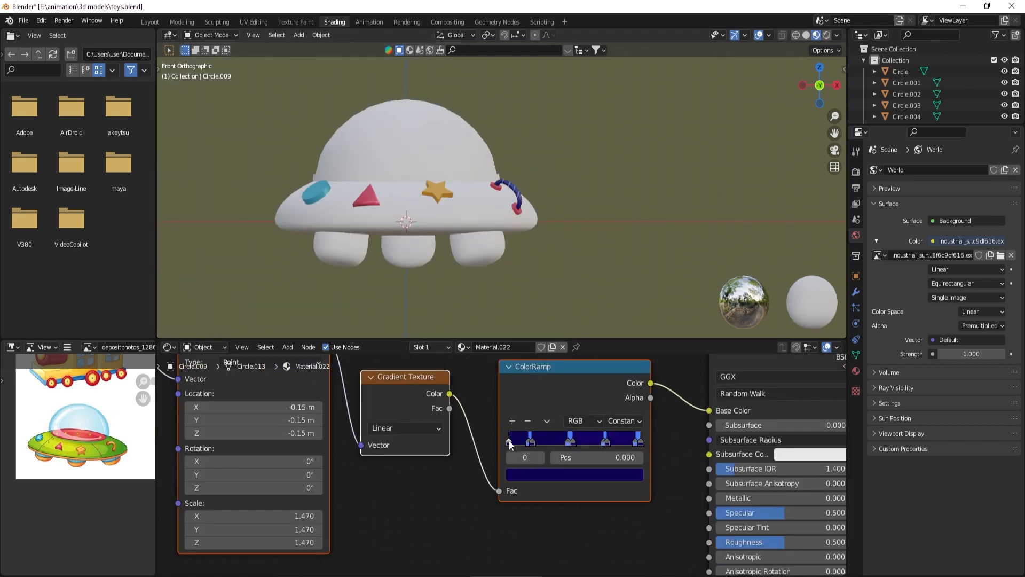
pyautogui.click(556, 474)
pyautogui.moveTo(527, 360); pyautogui.dragTo(548, 373)
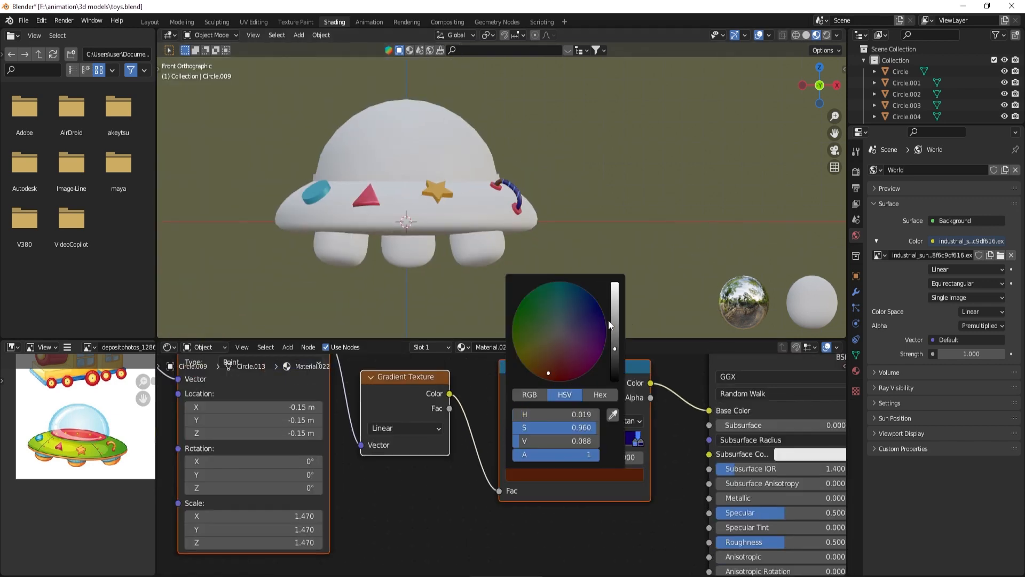
pyautogui.moveTo(613, 324); pyautogui.dragTo(615, 284)
pyautogui.moveTo(552, 370); pyautogui.dragTo(520, 358)
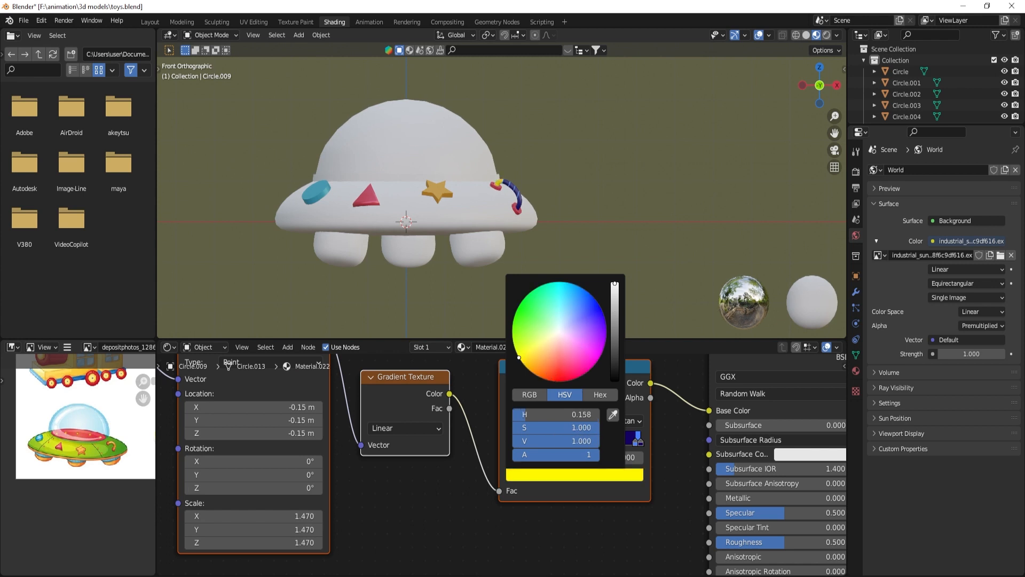
pyautogui.click(540, 474)
# - Change the dark blue stop at position 0.177 to yellow with hue 0.128, saturation 1 and value 1
pyautogui.click(533, 441)
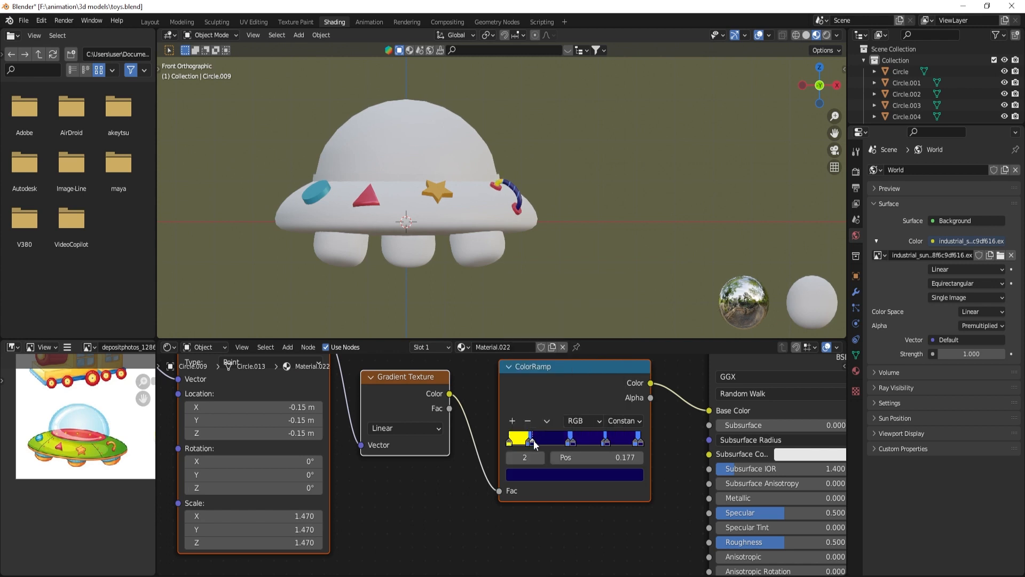
pyautogui.click(550, 479)
pyautogui.moveTo(616, 313); pyautogui.dragTo(614, 282)
pyautogui.moveTo(539, 369); pyautogui.dragTo(521, 359)
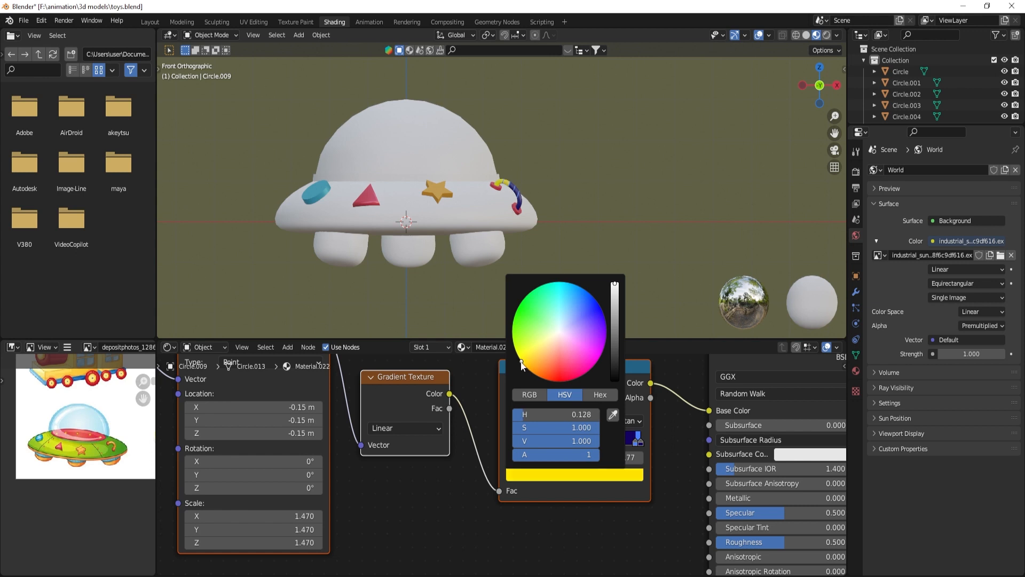
# - Change the handle ramp's remaining dark blue stops, including those at positions 0.744 and 1, to bright yellow
pyautogui.click(574, 440)
pyautogui.click(574, 474)
pyautogui.moveTo(615, 314); pyautogui.dragTo(615, 282)
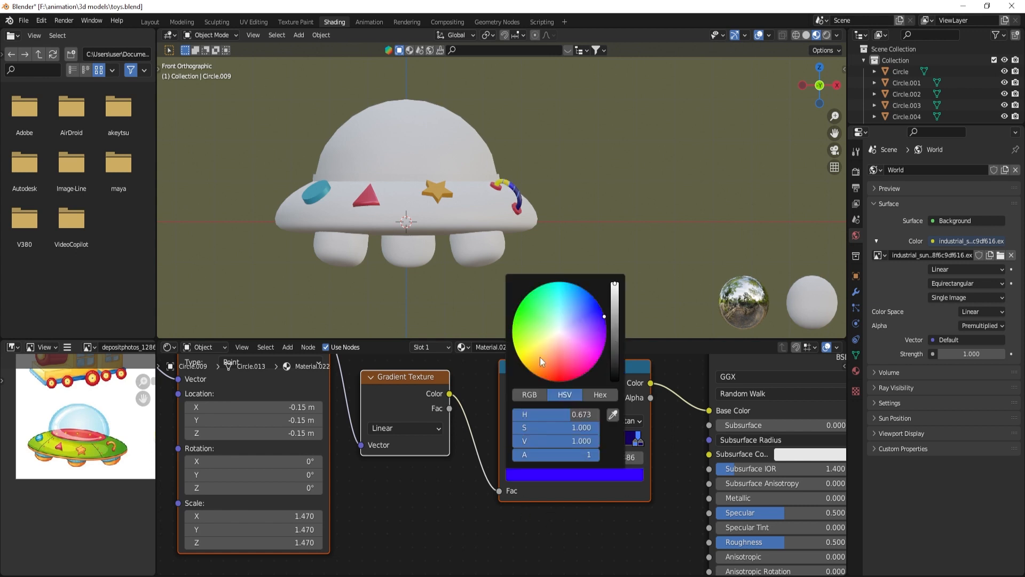
pyautogui.moveTo(540, 357); pyautogui.dragTo(521, 358)
pyautogui.click(603, 441)
pyautogui.click(575, 474)
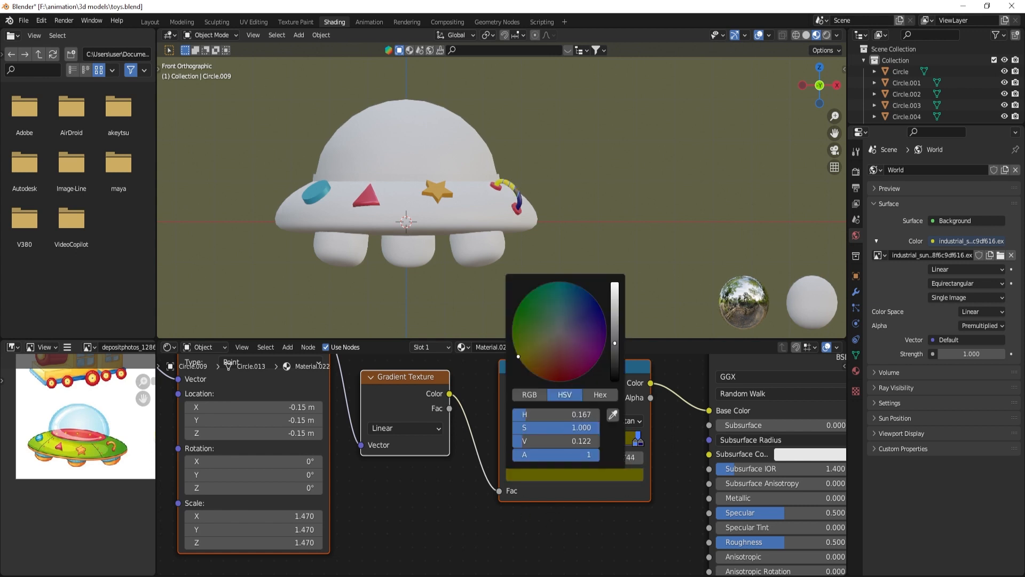
pyautogui.click(607, 439)
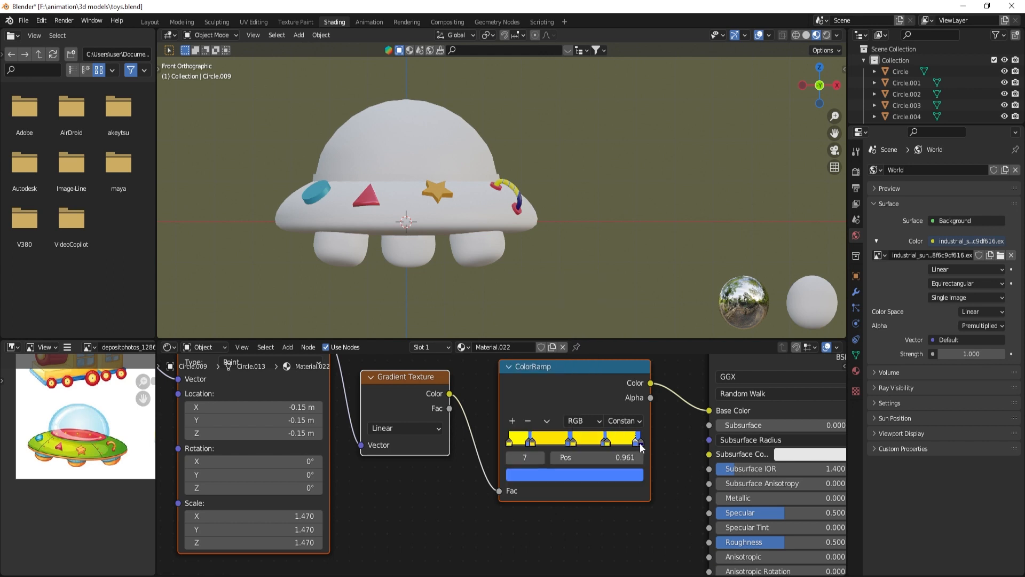
pyautogui.click(583, 474)
pyautogui.moveTo(531, 370); pyautogui.dragTo(521, 360)
pyautogui.moveTo(614, 313); pyautogui.dragTo(615, 282)
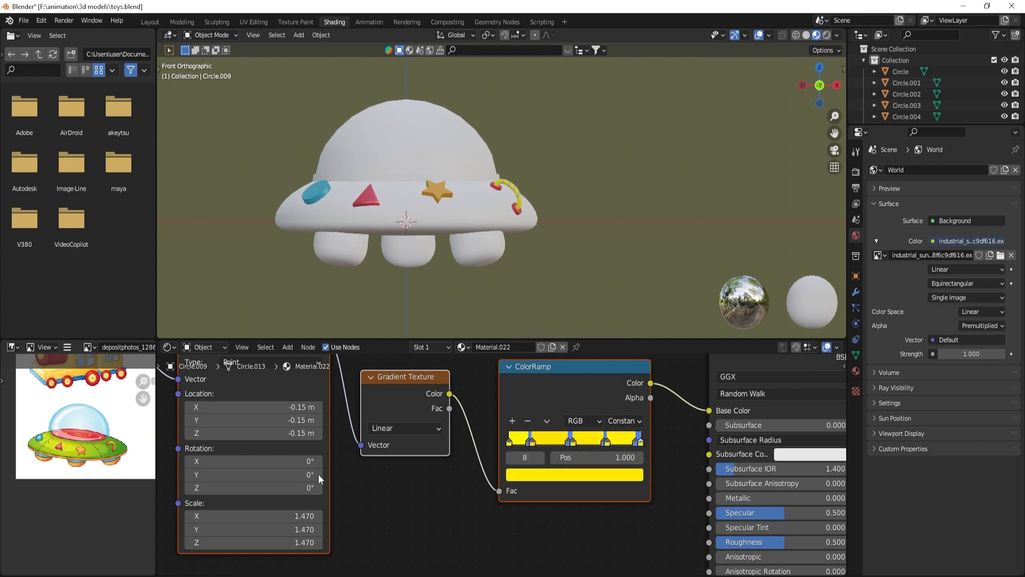
# - Change the ramp's four light blue stripe stops to orange with hue about 0.019 and full saturation, and save the file
pyautogui.click(528, 443)
pyautogui.click(535, 472)
pyautogui.moveTo(550, 372); pyautogui.dragTo(543, 378)
pyautogui.click(568, 444)
pyautogui.click(566, 475)
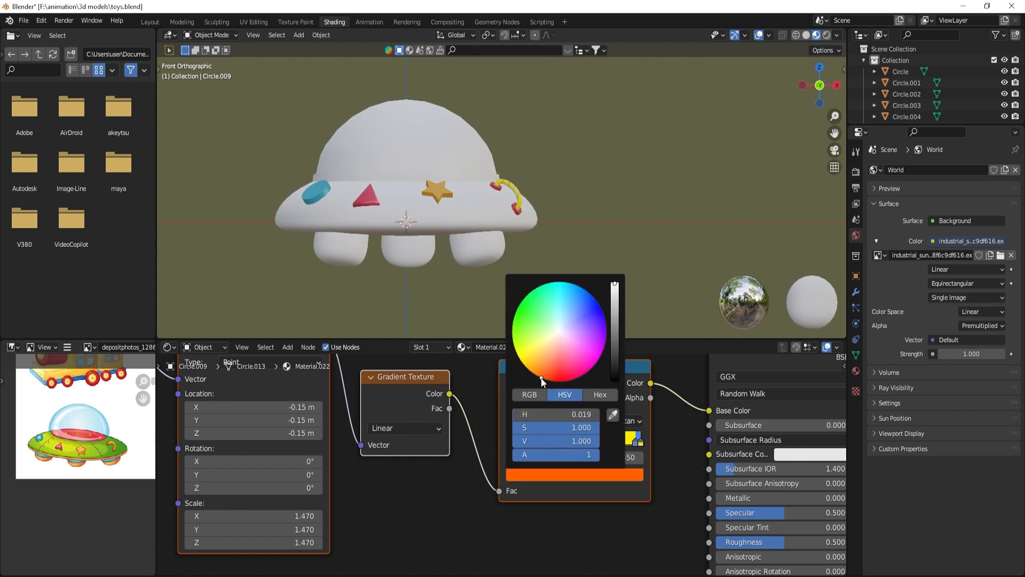
pyautogui.click(606, 441)
pyautogui.click(594, 475)
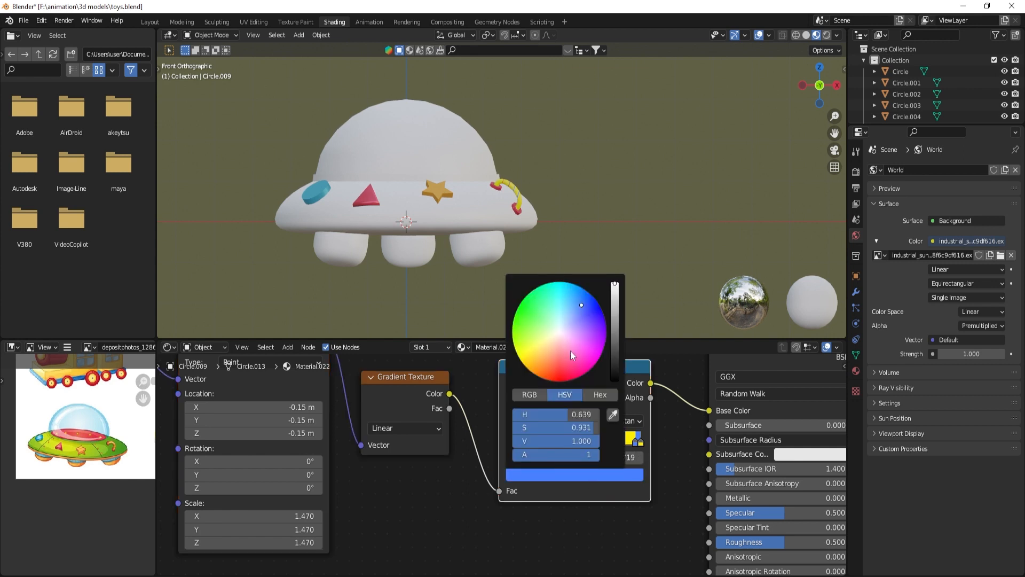
pyautogui.click(638, 441)
pyautogui.click(598, 474)
pyautogui.scroll(3, 567, 237)
pyautogui.hotkey('ctrl', 's')
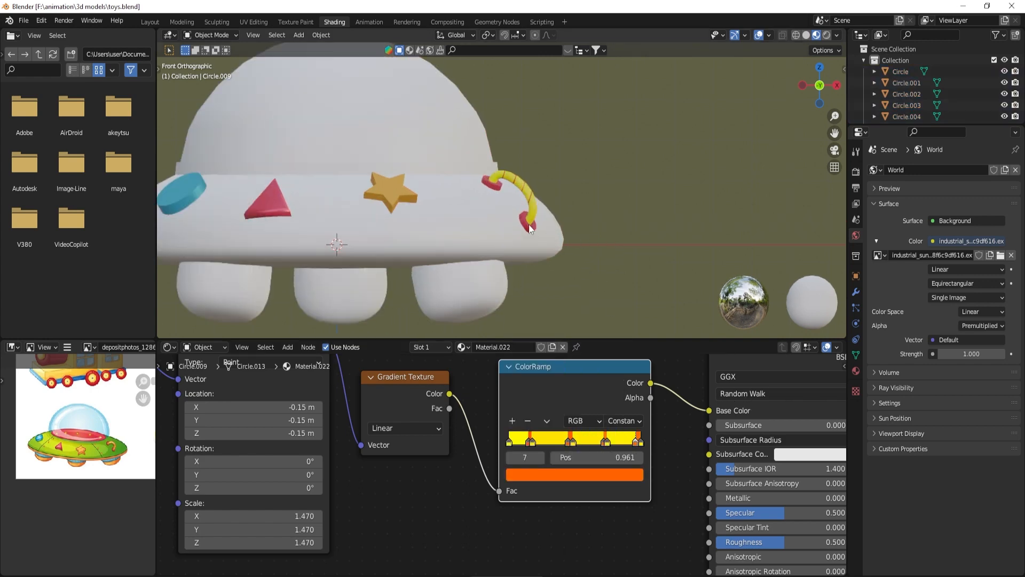
# - Examine the striped handle up close in rendered shading and return to Material Preview
pyautogui.scroll(2, 529, 224)
pyautogui.keyDown('shift'); pyautogui.moveTo(477, 233); pyautogui.dragTo(549, 244, button='middle'); pyautogui.keyUp('shift')
pyautogui.press('z')
pyautogui.click(567, 182)
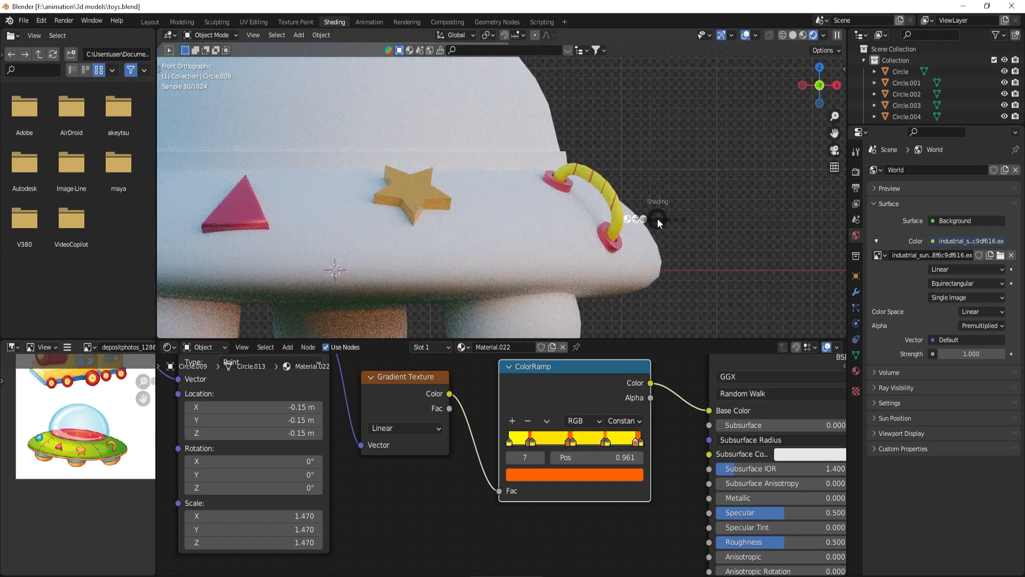
pyautogui.press('z')
pyautogui.click(657, 284)
pyautogui.scroll(-2, 495, 252)
pyautogui.scroll(-2, 587, 414)
# - Add a Bump node, feed it from the ColorRamp, and connect its Normal output to the Principled BSDF's Normal
pyautogui.scroll(-5, 585, 414)
pyautogui.moveTo(573, 493); pyautogui.dragTo(550, 416, button='middle')
pyautogui.hotkey('shift', 'a')
pyautogui.click(551, 418)
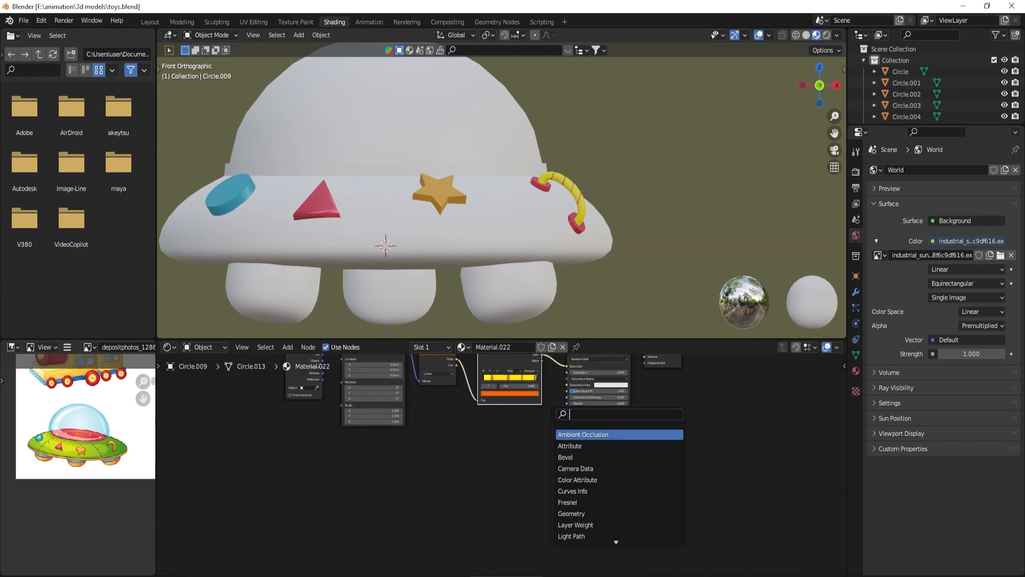
pyautogui.write('bum')
pyautogui.click(594, 435)
pyautogui.click(560, 500)
pyautogui.moveTo(542, 354); pyautogui.dragTo(576, 502)
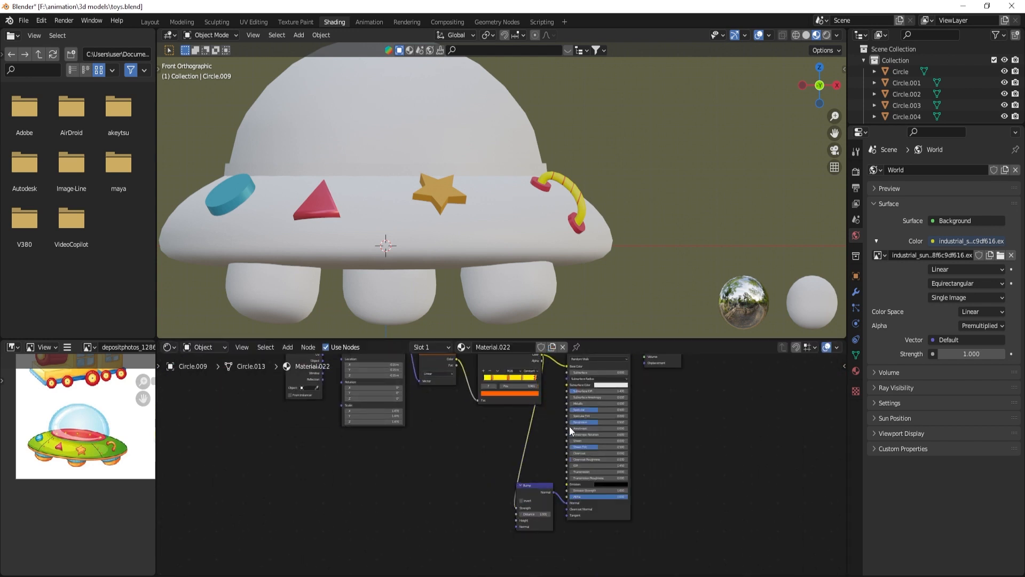
# - Move the ColorRamp link from the Bump node's Strength input to its Height input and save the file
pyautogui.scroll(8, 601, 258)
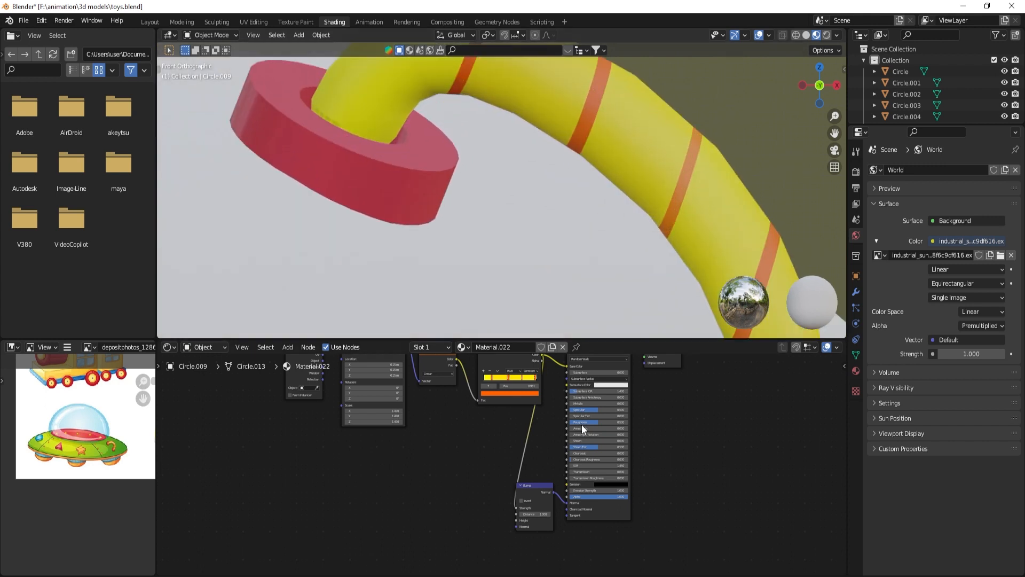
pyautogui.hotkey('ctrl', 's')
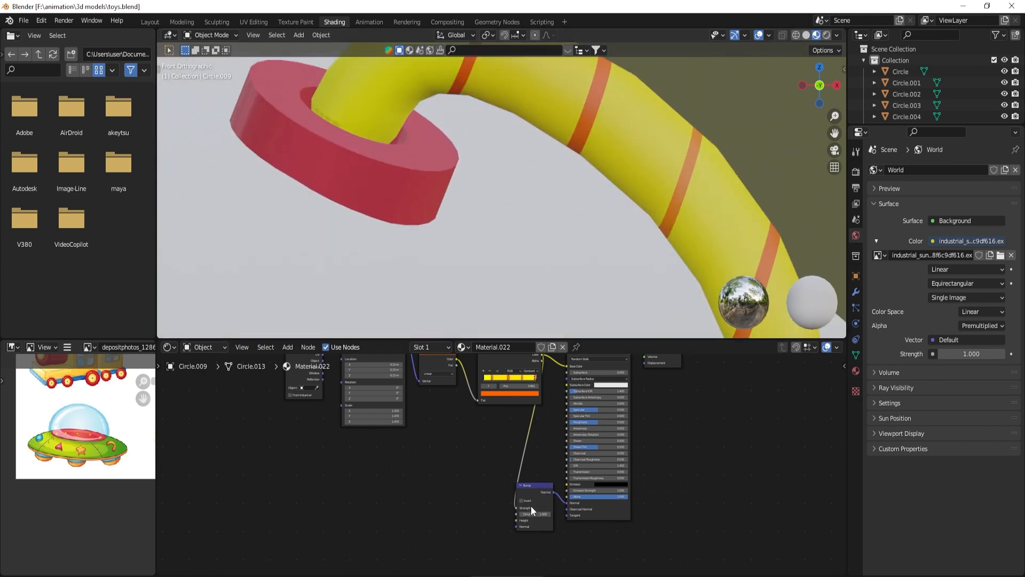
pyautogui.moveTo(516, 508); pyautogui.dragTo(517, 520)
pyautogui.scroll(-2, 545, 245)
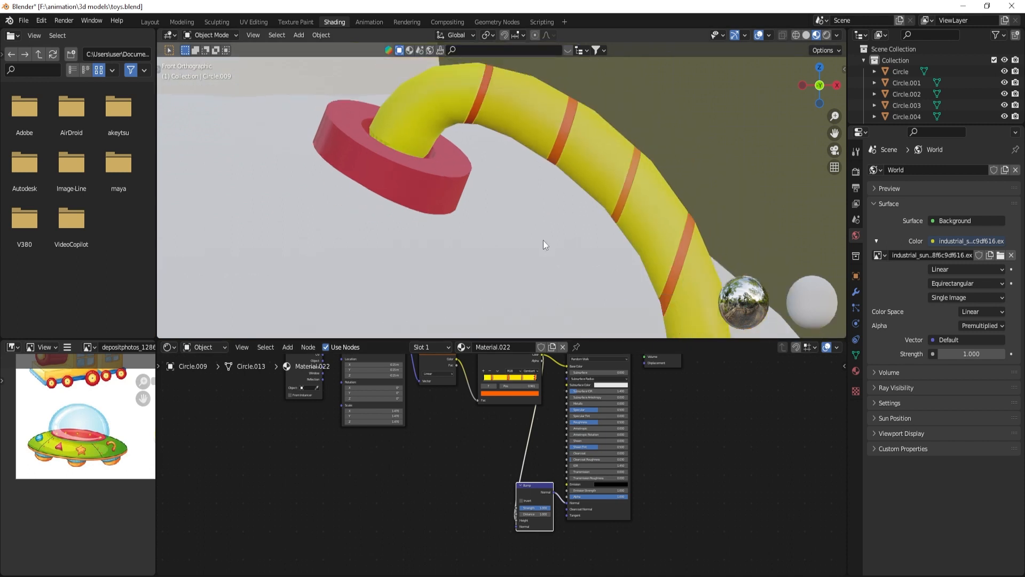
pyautogui.hotkey('ctrl', 's')
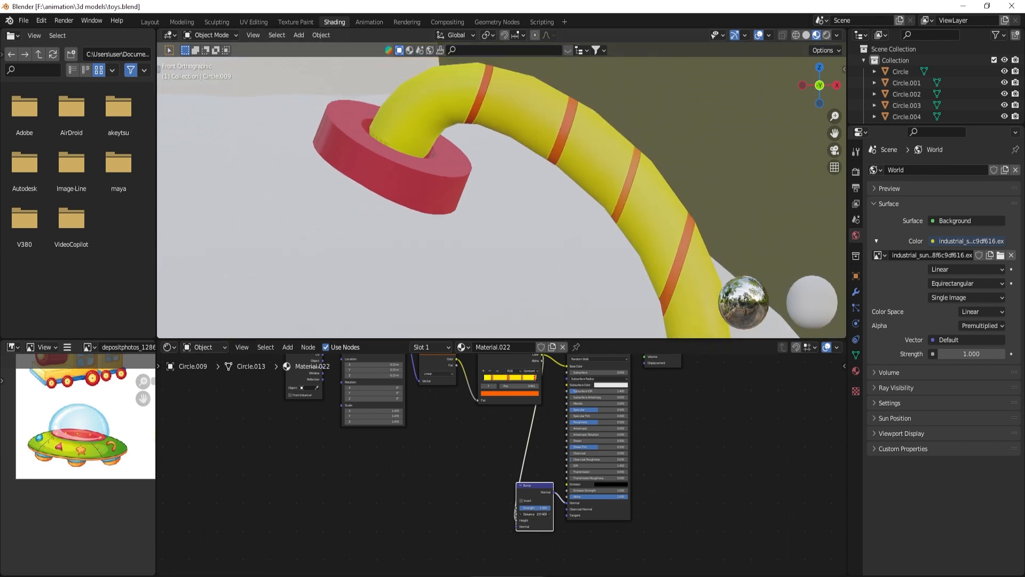
pyautogui.press('Escape')
pyautogui.scroll(-4, 668, 206)
pyautogui.press('a')
pyautogui.hotkey('alt', 'a')
pyautogui.hotkey('ctrl', 's')
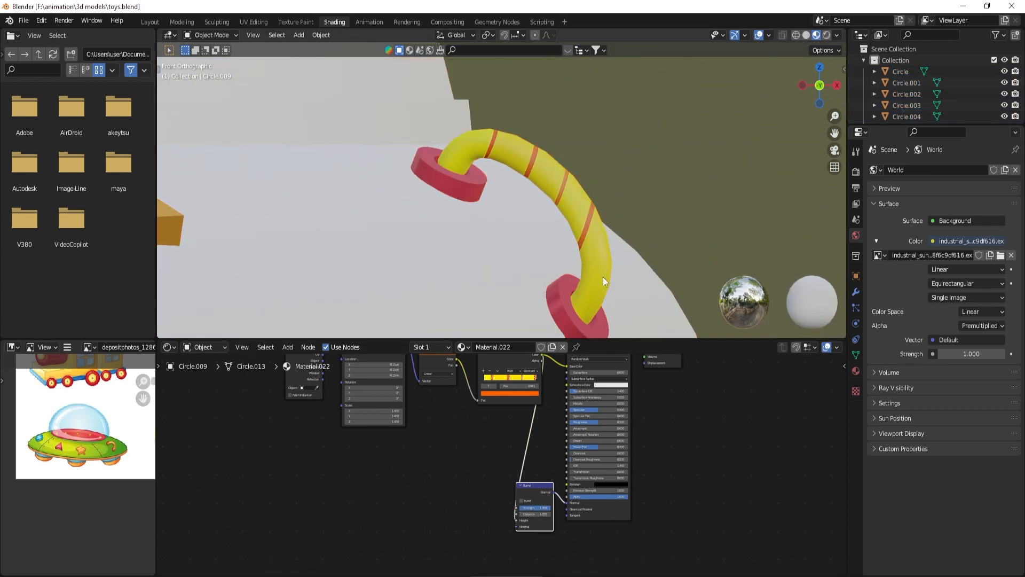
# - Give the saucer body a new material, paste the copied gradient nodes, and connect the ColorRamp to Base Color
pyautogui.scroll(-6, 530, 212)
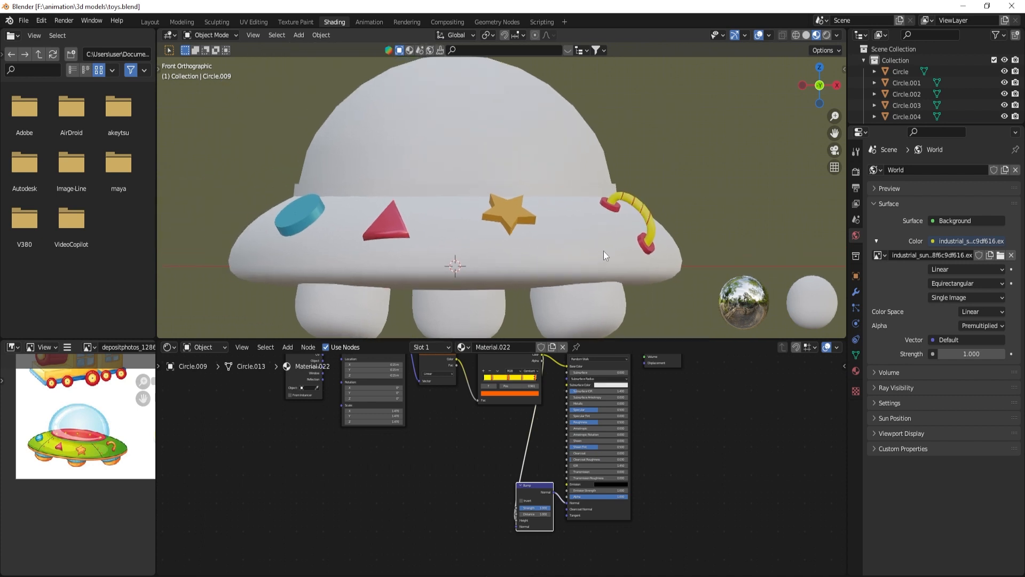
pyautogui.click(605, 252)
pyautogui.hotkey('ctrl', 'v')
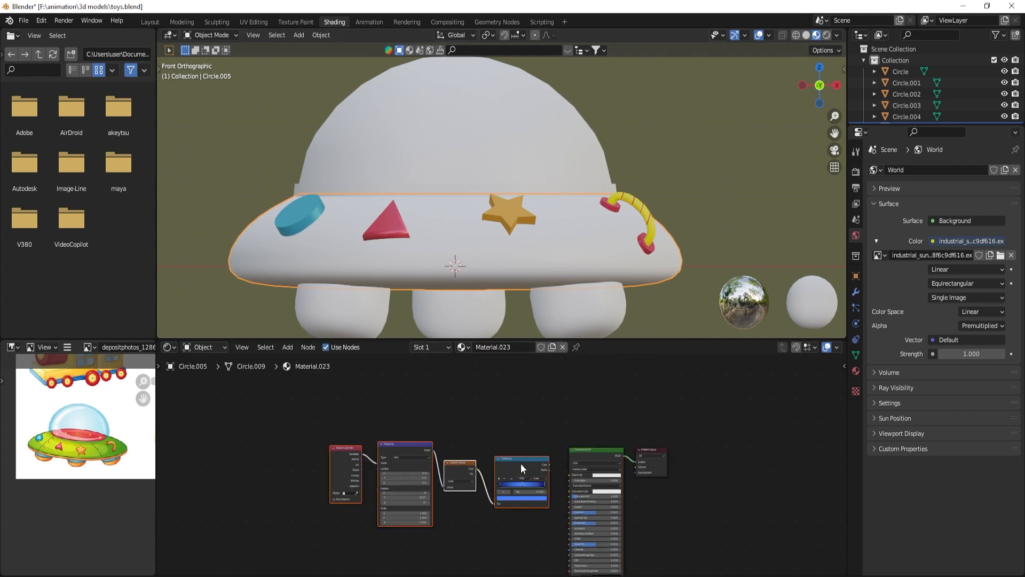
pyautogui.scroll(2, 521, 463)
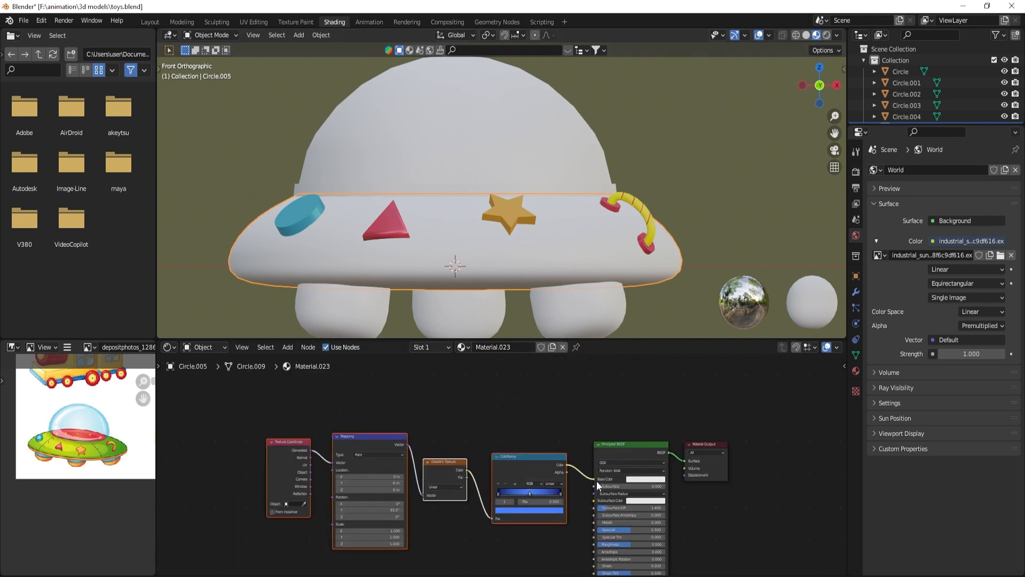
pyautogui.scroll(2, 508, 462)
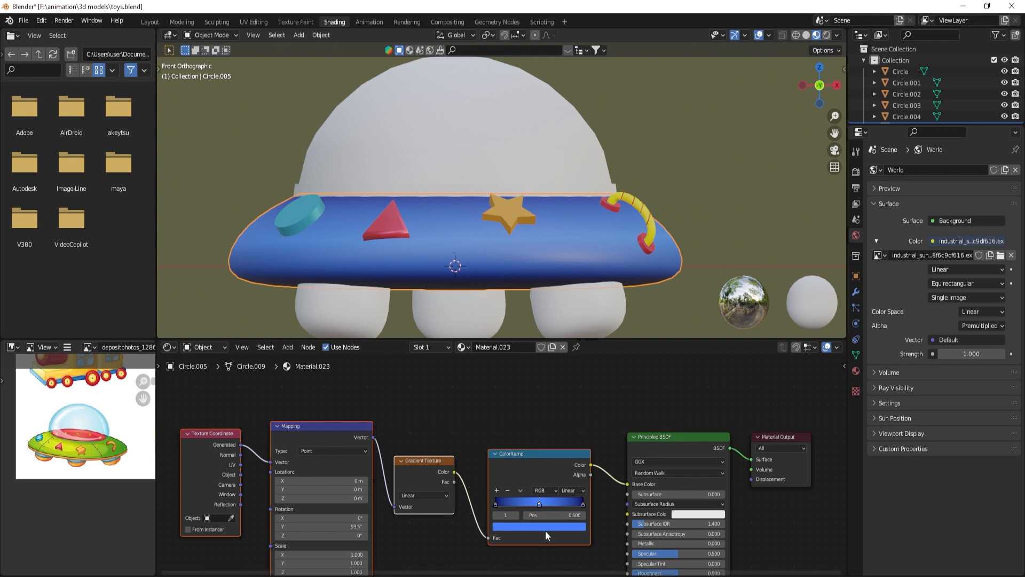
# - Recolor the body's ramp with bright green at the middle stop and dark green at both end stops, and save
pyautogui.click(540, 527)
pyautogui.click(501, 436)
pyautogui.click(583, 504)
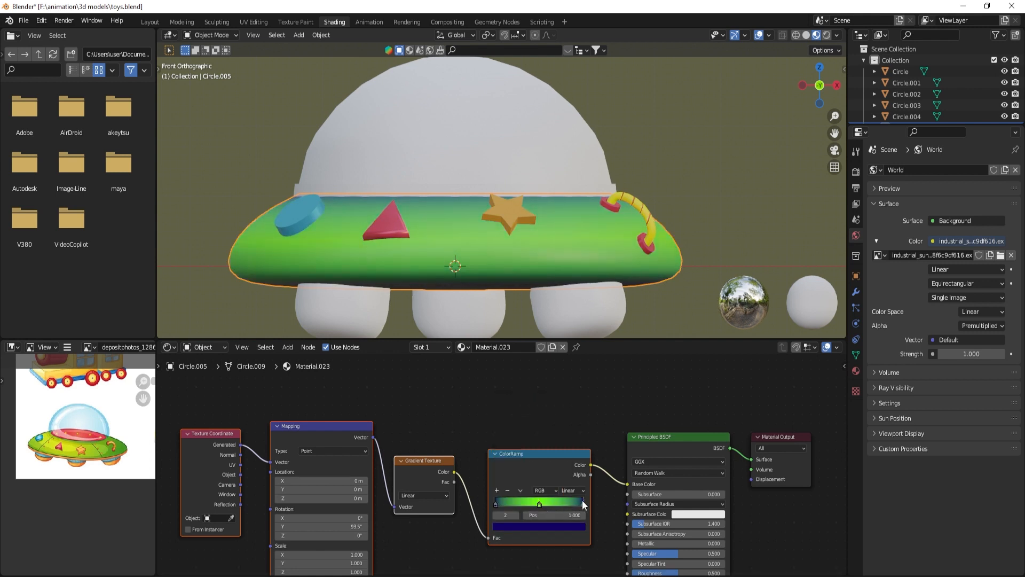
pyautogui.click(540, 526)
pyautogui.click(525, 429)
pyautogui.click(496, 504)
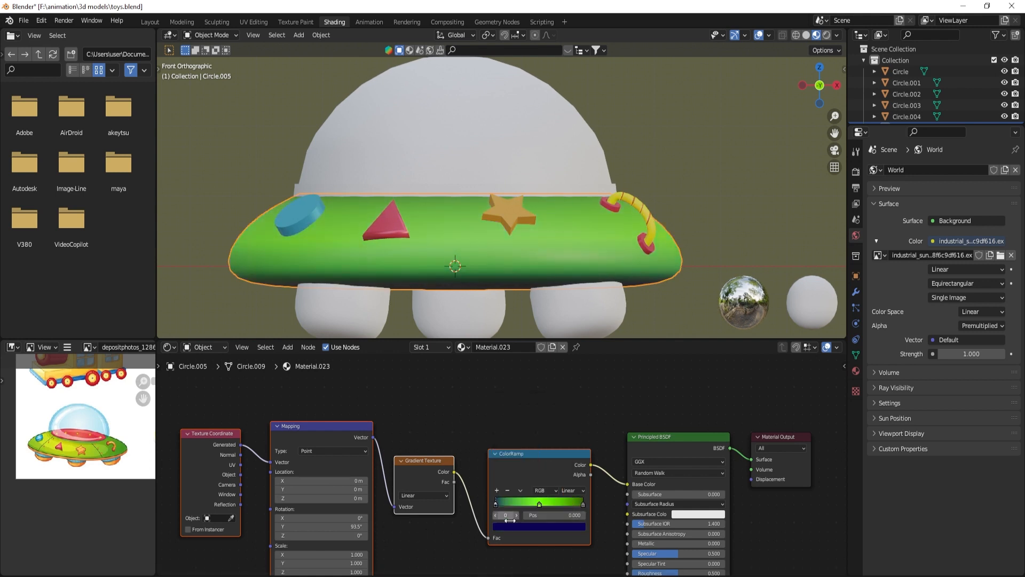
pyautogui.click(539, 526)
pyautogui.click(515, 441)
pyautogui.hotkey('alt', 'a')
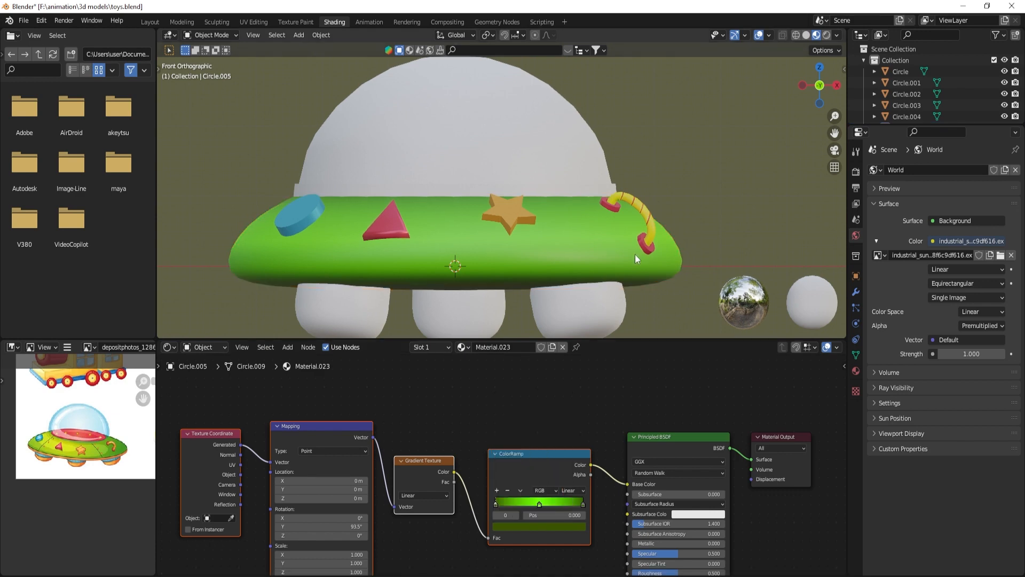
pyautogui.hotkey('ctrl', 's')
# - Select the ring of narrow faces around the dome's base in Edit Mode using face selection
pyautogui.click(582, 305)
pyautogui.keyDown('shift'); pyautogui.moveTo(572, 305); pyautogui.dragTo(537, 246, button='middle'); pyautogui.keyUp('shift')
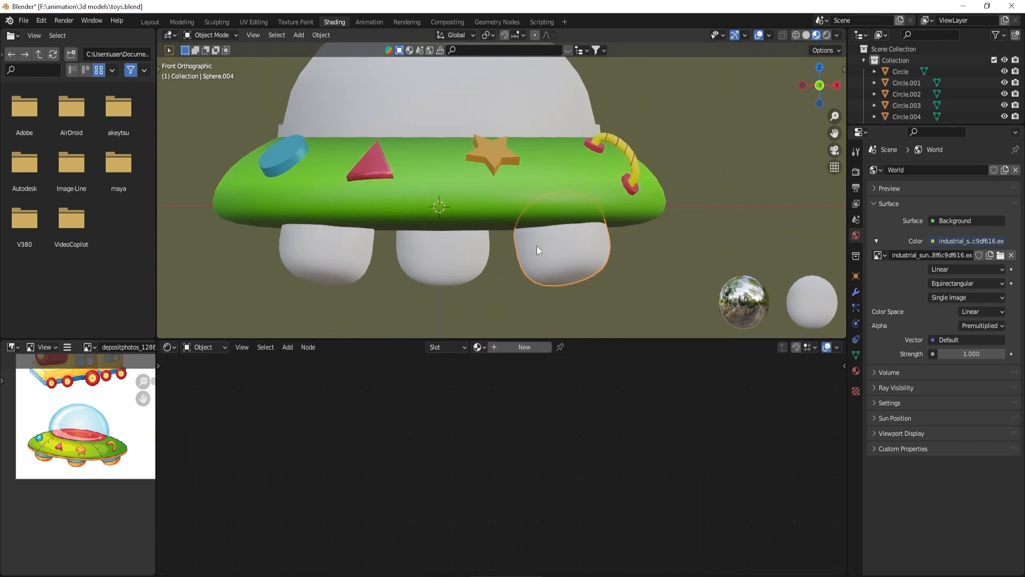
pyautogui.click(470, 89)
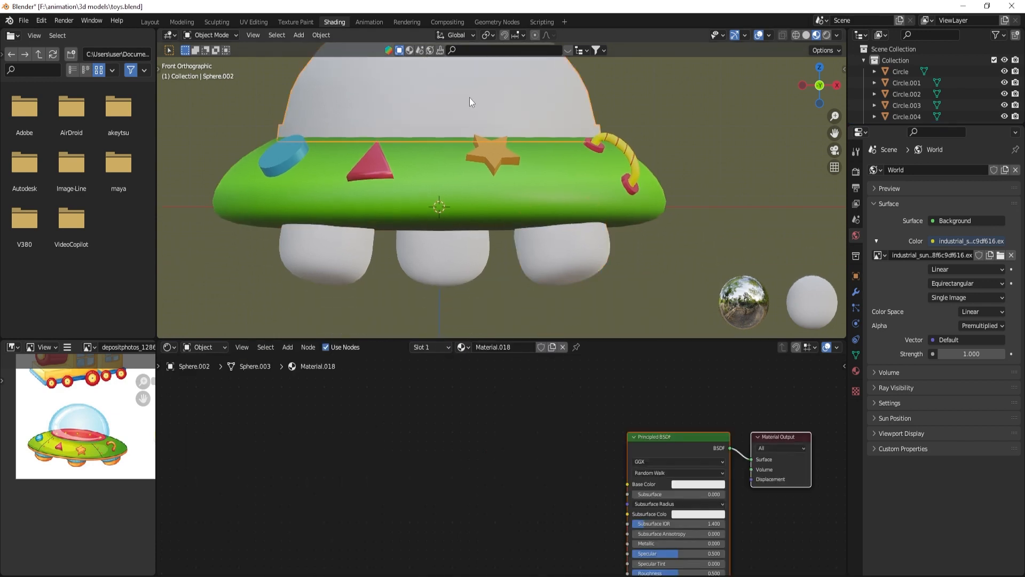
pyautogui.press('Tab')
pyautogui.scroll(3, 482, 91)
pyautogui.press('3')
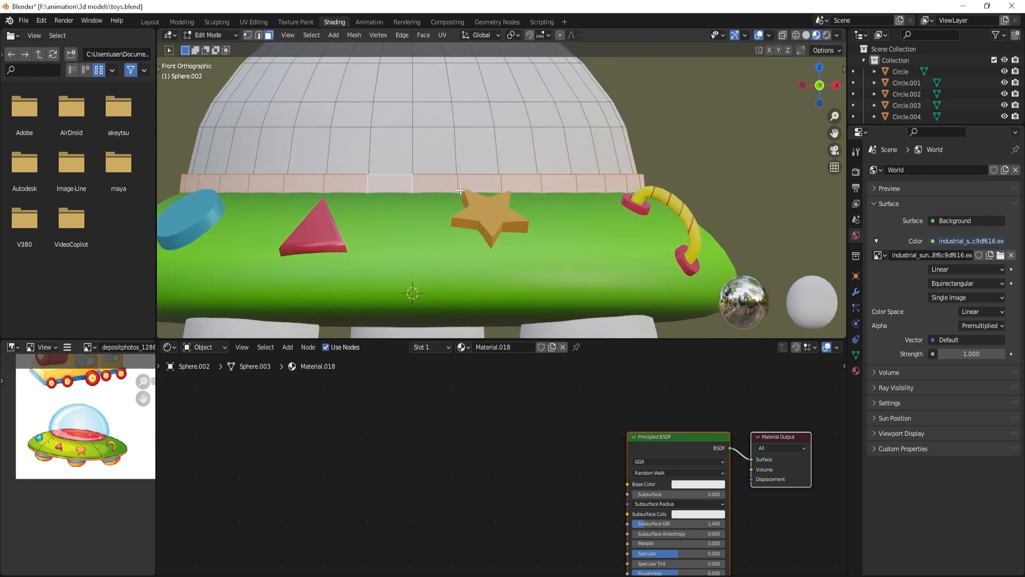
# - Set the base color of the dome's Material.018 to orange
pyautogui.click(855, 373)
pyautogui.press('Tab')
pyautogui.scroll(-2, 602, 239)
pyautogui.moveTo(658, 496); pyautogui.dragTo(620, 461, button='middle')
pyautogui.click(654, 448)
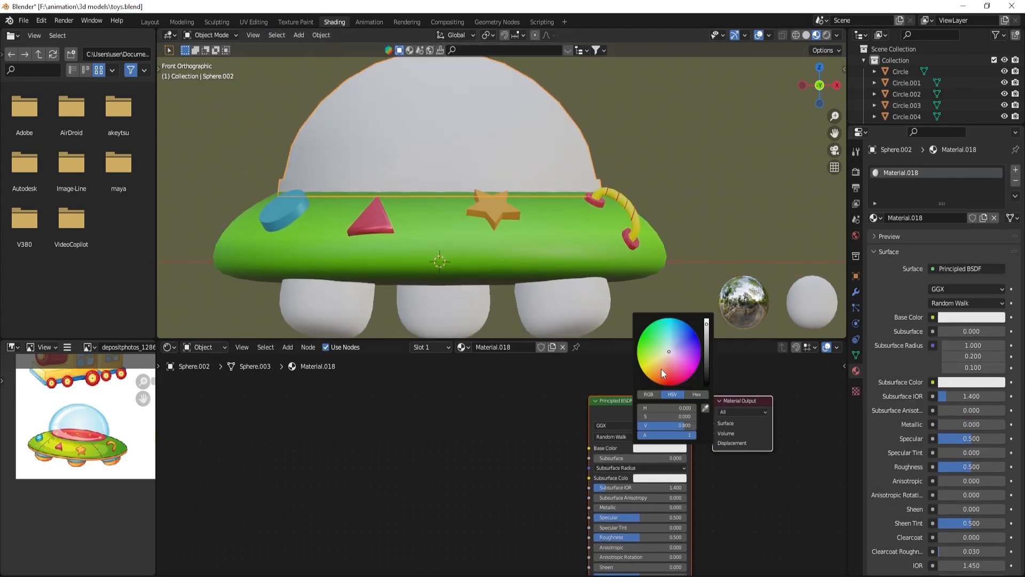
pyautogui.click(653, 370)
# - Add a second material slot with a new material to the dome and assign it to the faces above the base ring
pyautogui.press('Tab')
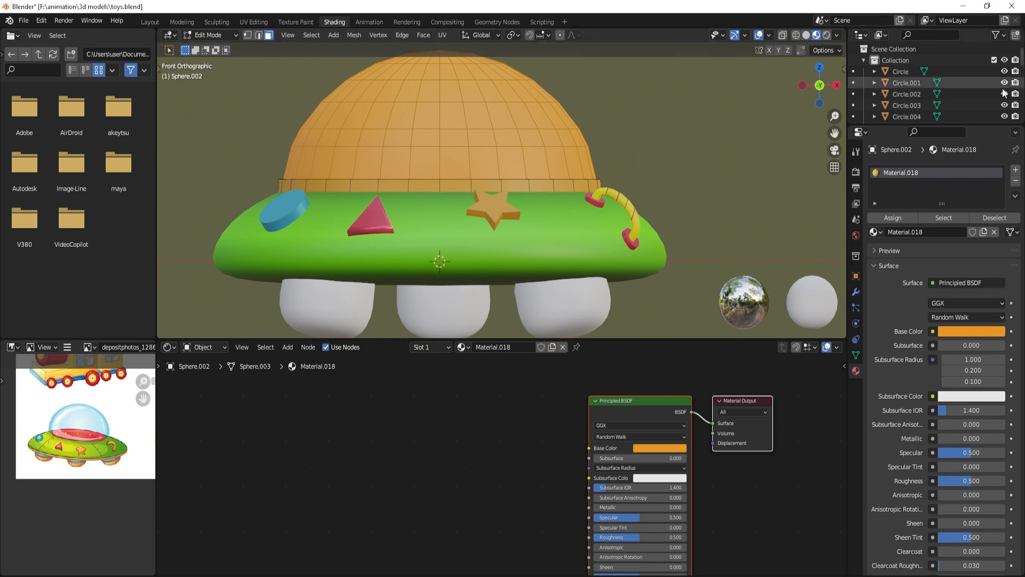
pyautogui.click(1016, 170)
pyautogui.click(918, 250)
pyautogui.click(893, 235)
pyautogui.hotkey('ctrl', 'Tab')
pyautogui.click(437, 249)
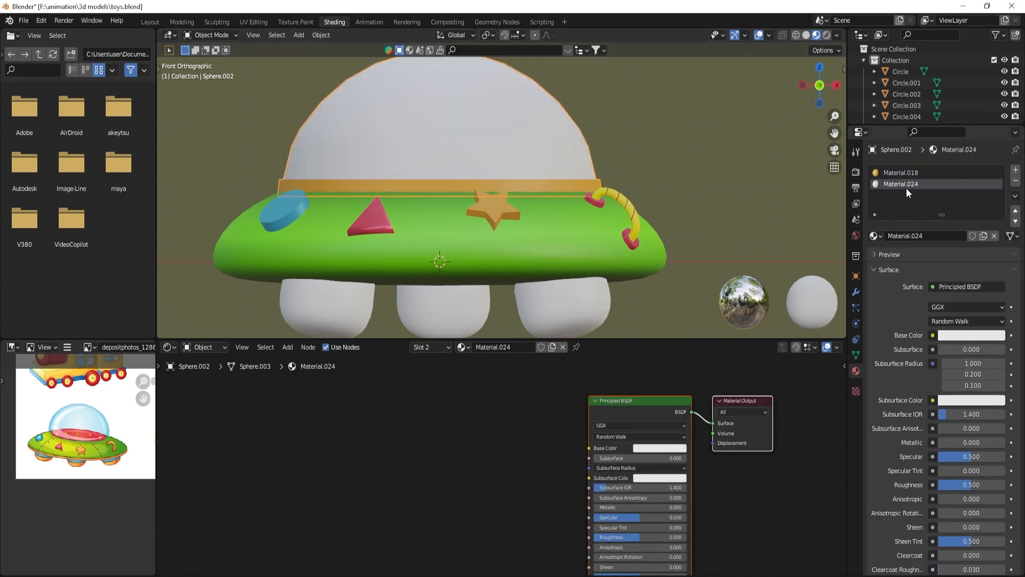
# - Change the base color of the dome's ring material, Material.018, to bright green with hue 0.326 and saturation 1
pyautogui.click(902, 173)
pyautogui.click(659, 449)
pyautogui.moveTo(661, 376); pyautogui.dragTo(638, 342)
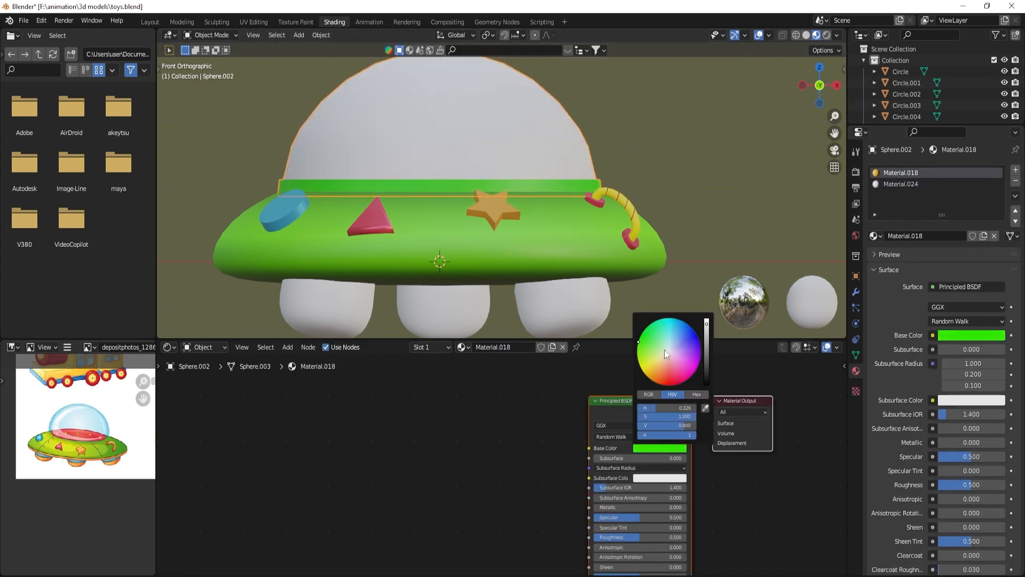
pyautogui.moveTo(709, 344); pyautogui.dragTo(706, 323)
pyautogui.scroll(-7, 534, 237)
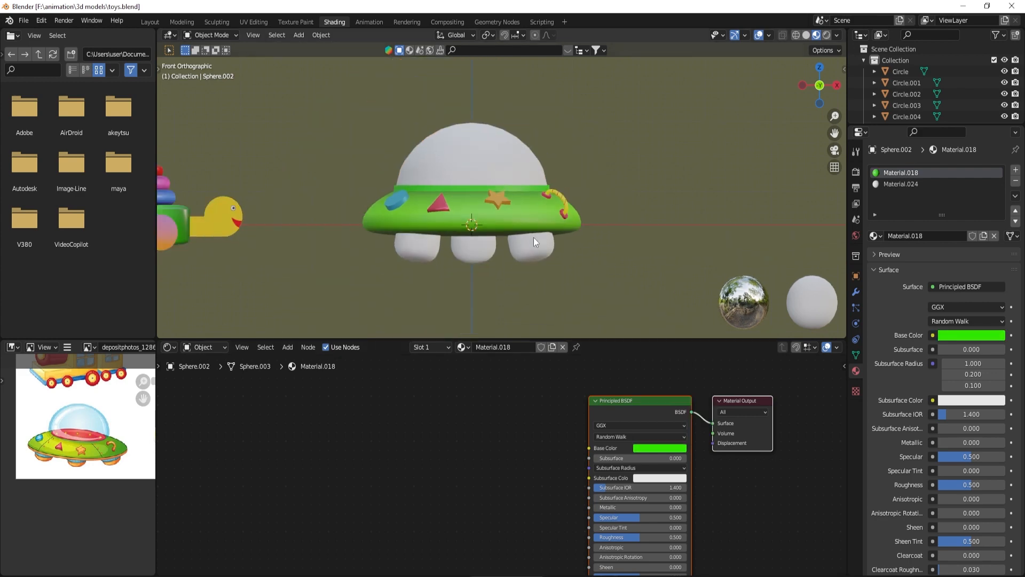
# - Switch the viewport to rendered shading, set the saucer body's Roughness to 0.332, and save the file
pyautogui.press('z')
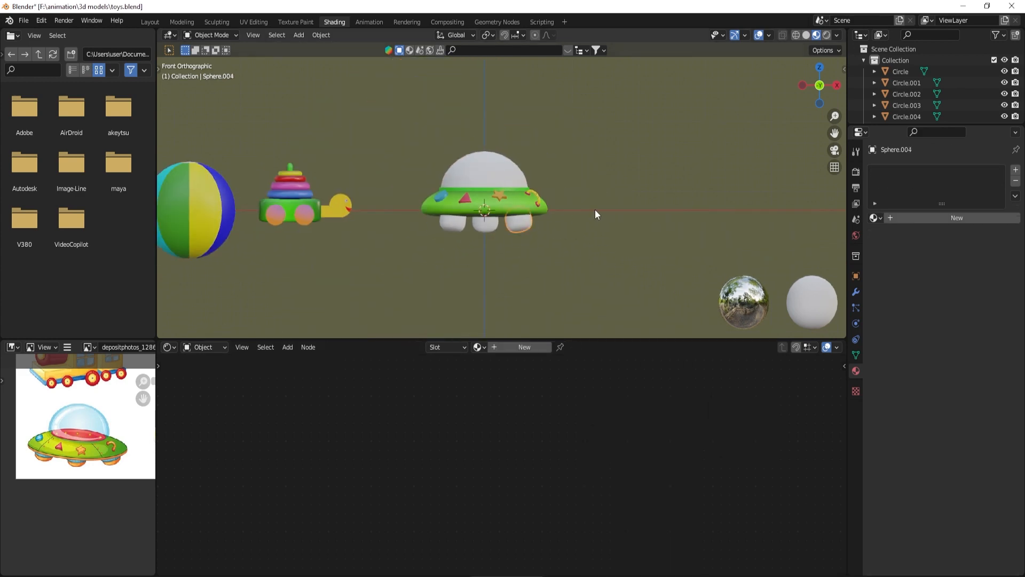
pyautogui.press('z')
pyautogui.click(593, 147)
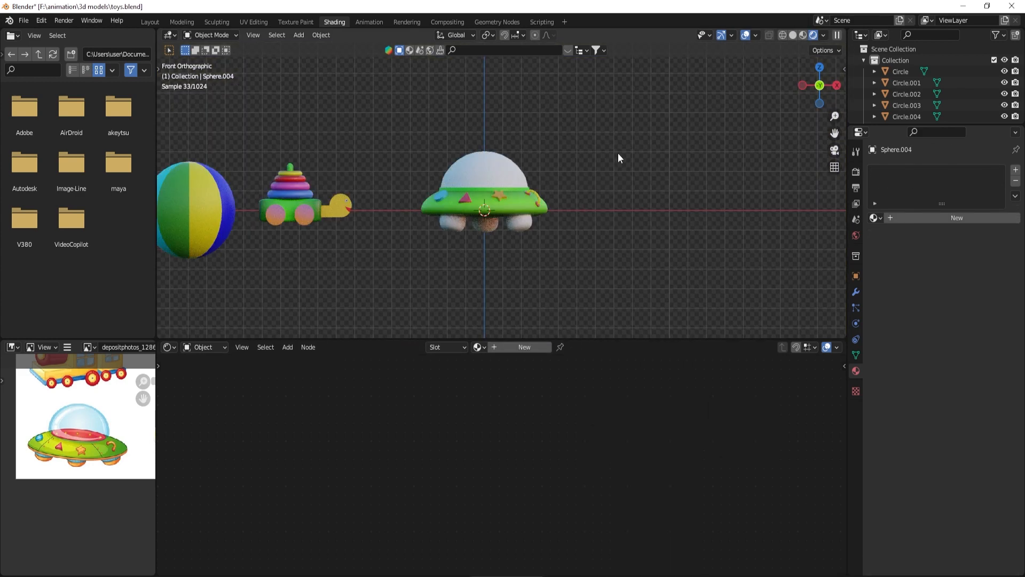
pyautogui.scroll(3, 562, 192)
pyautogui.click(550, 221)
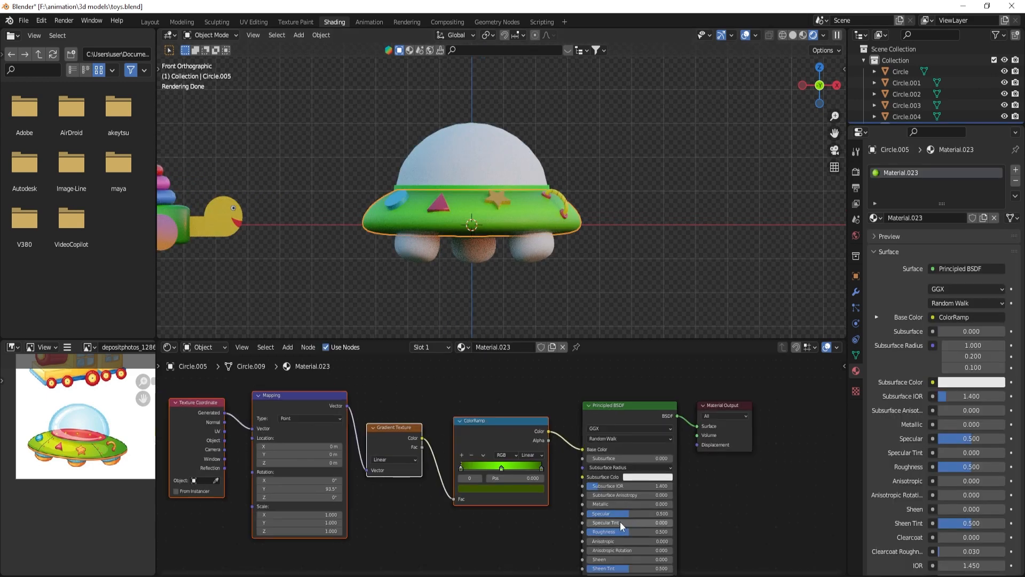
pyautogui.moveTo(972, 466); pyautogui.dragTo(960, 466)
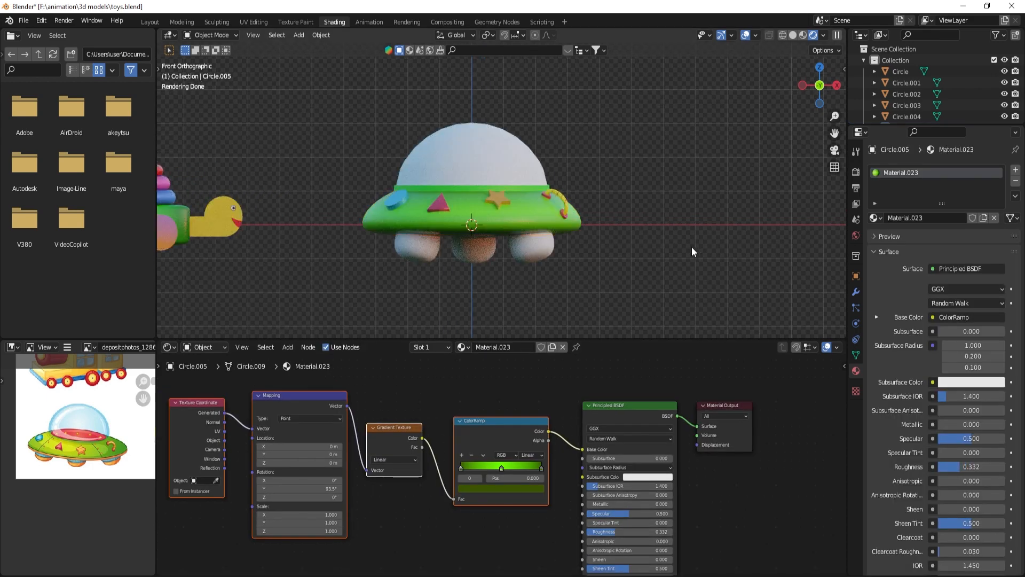
pyautogui.scroll(-2, 662, 217)
pyautogui.hotkey('ctrl', 's')
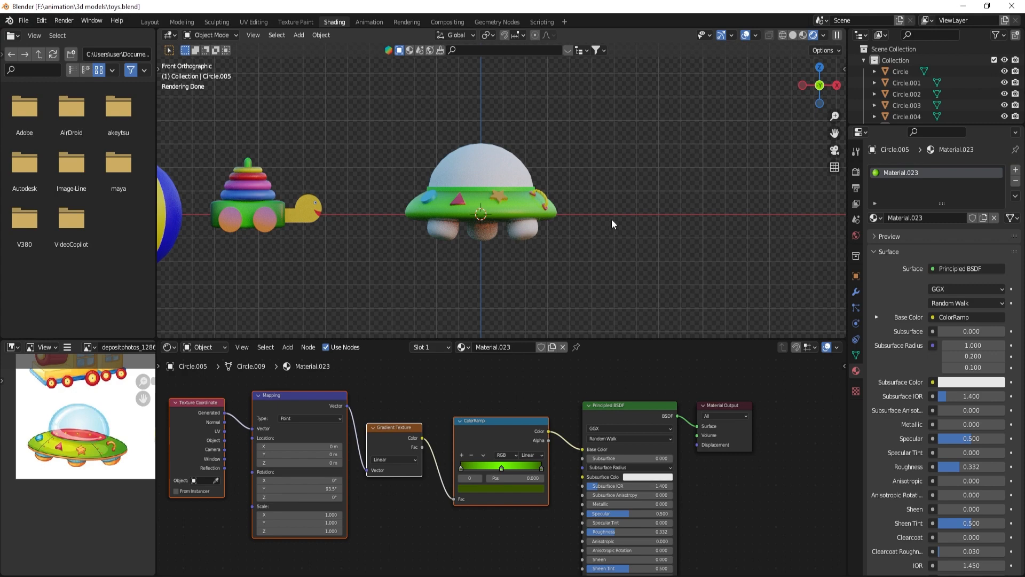